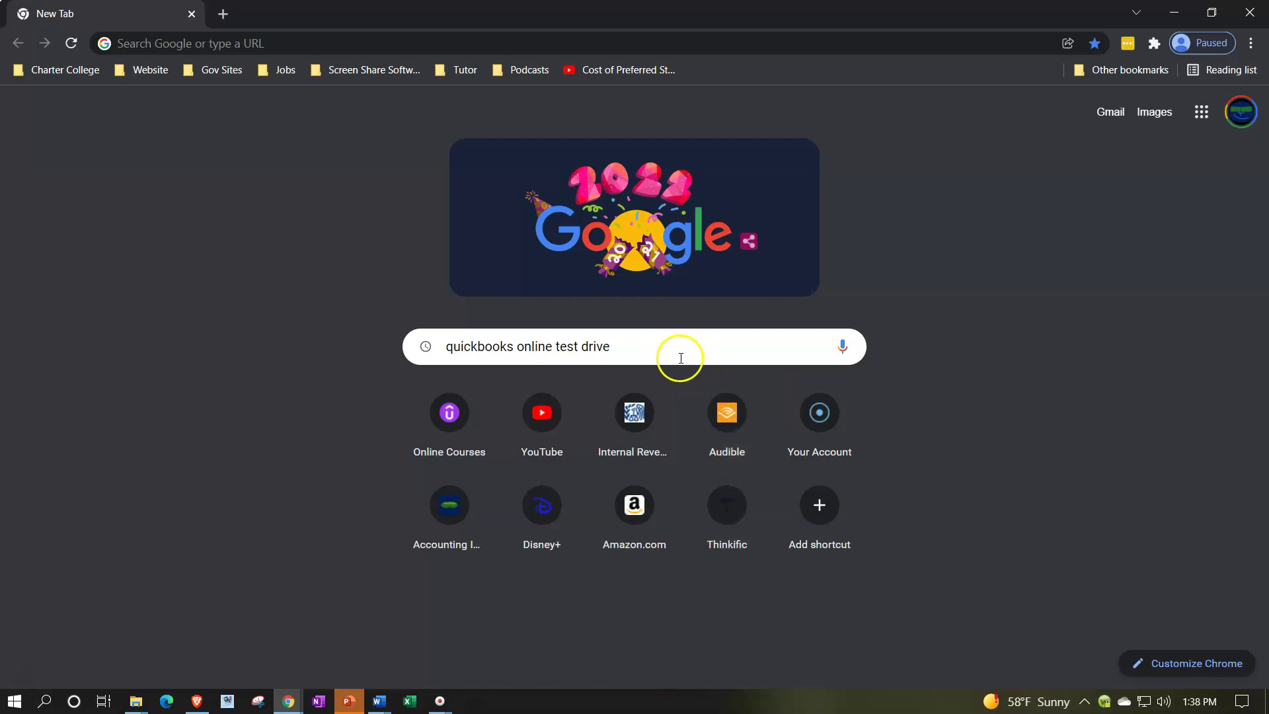
# Search the web for "quickbooks online test drive" and open the QBO Test Drive sample company, passing its security verification
pyautogui.press('Return')
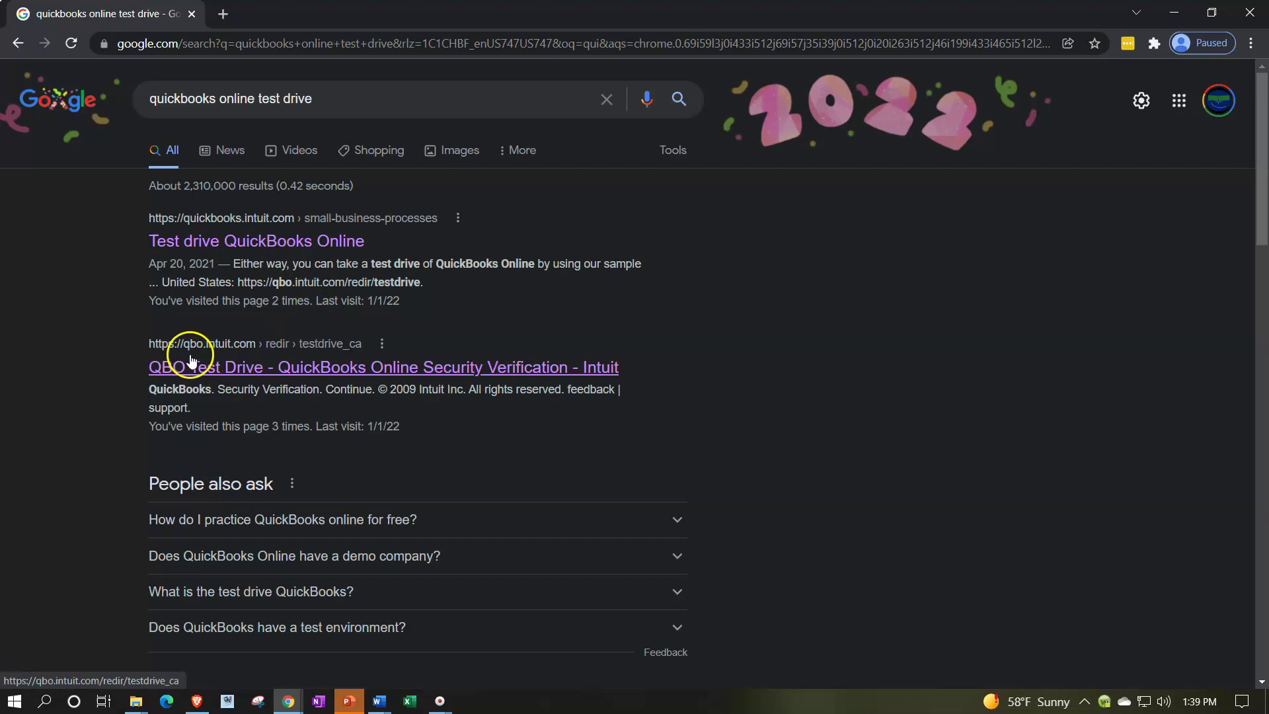
pyautogui.click(220, 370)
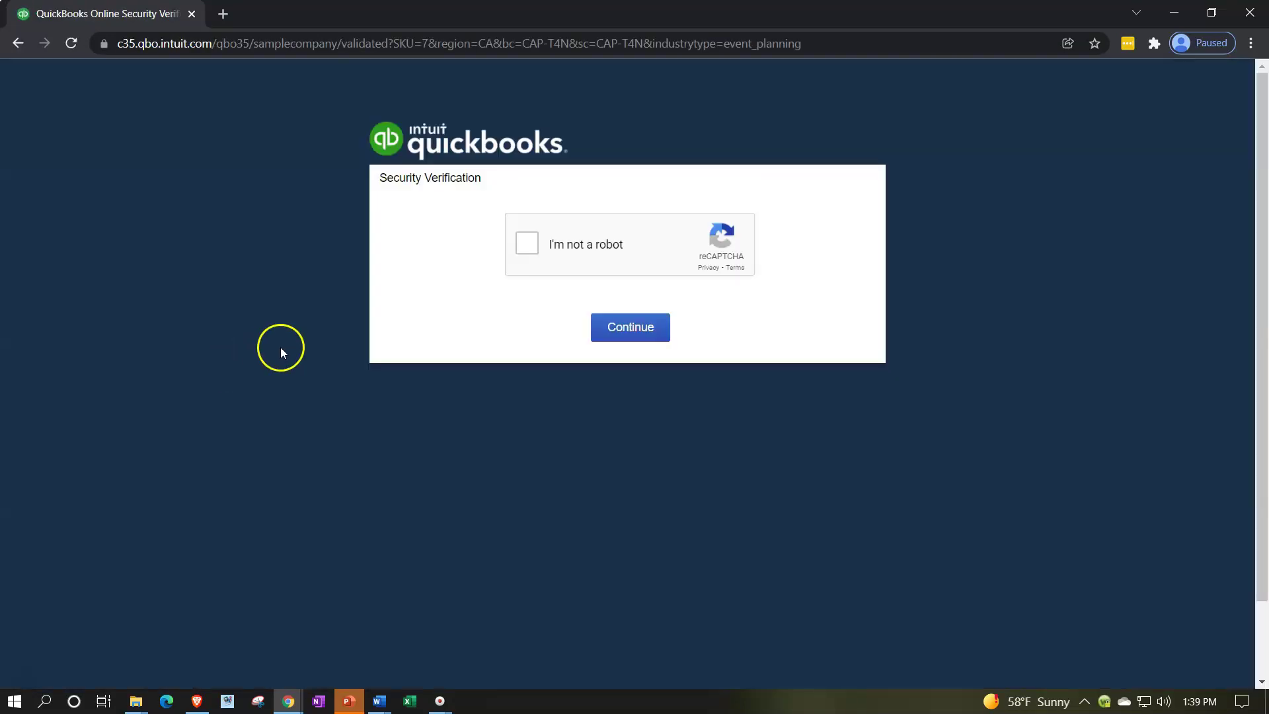
pyautogui.click(526, 245)
pyautogui.click(607, 327)
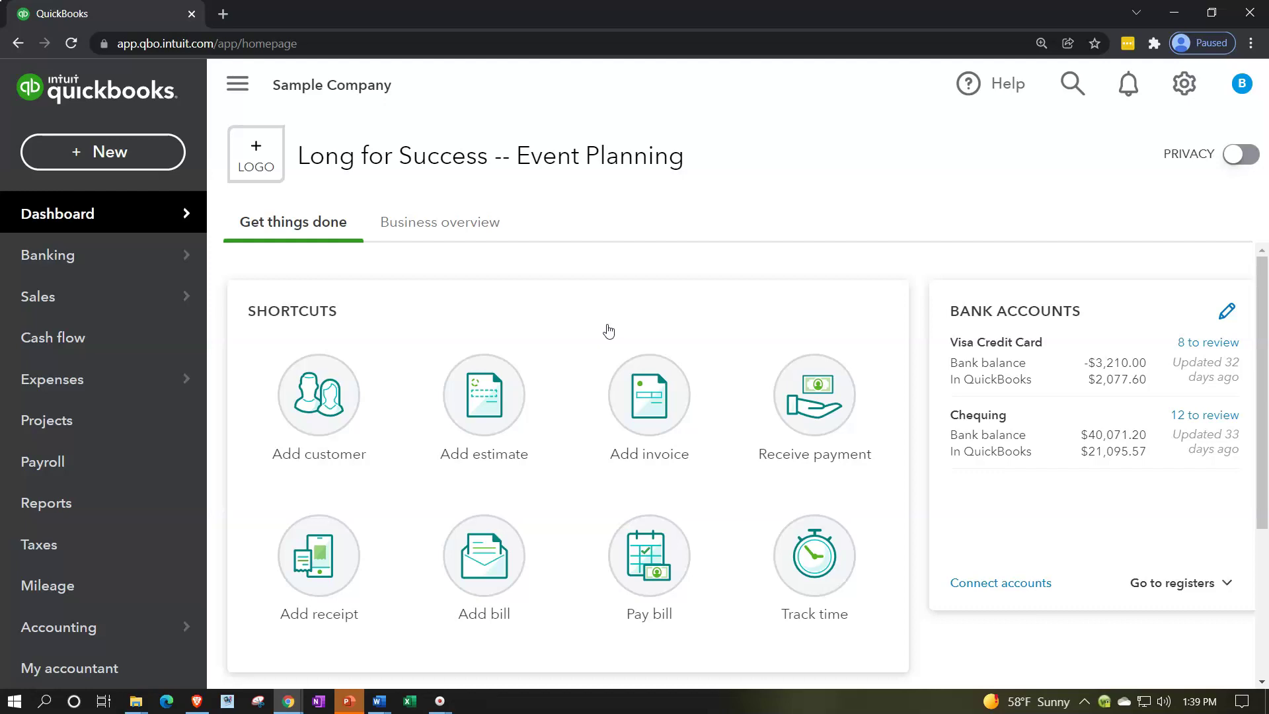
# Load intuit.com in a new browser tab and close the tab with the QuickBooks sample company
pyautogui.click(224, 13)
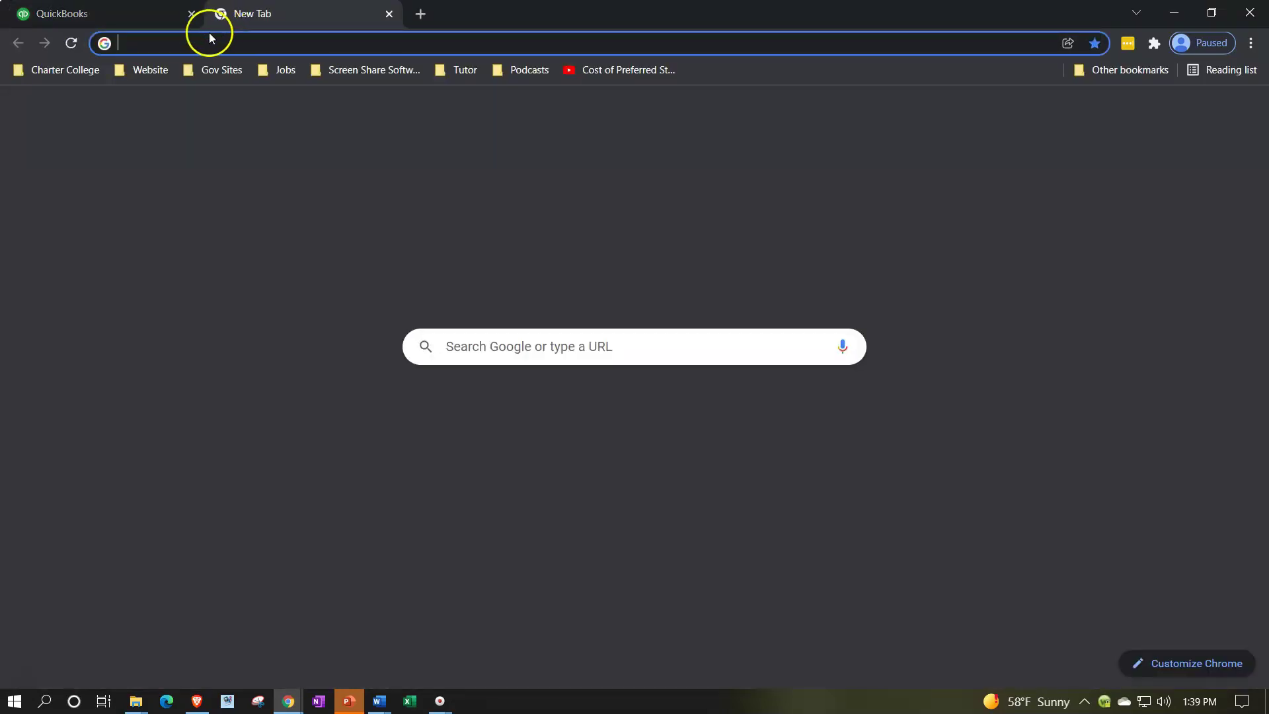
pyautogui.click(200, 37)
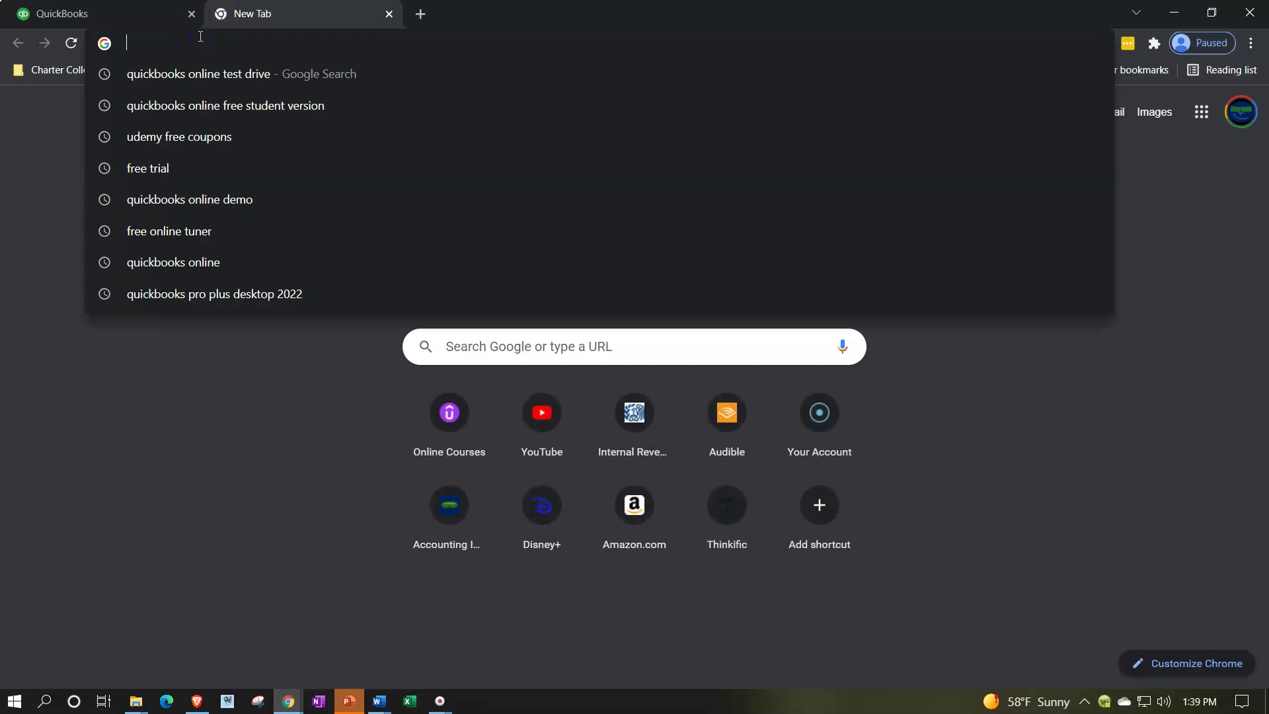
pyautogui.write('intuit.com')
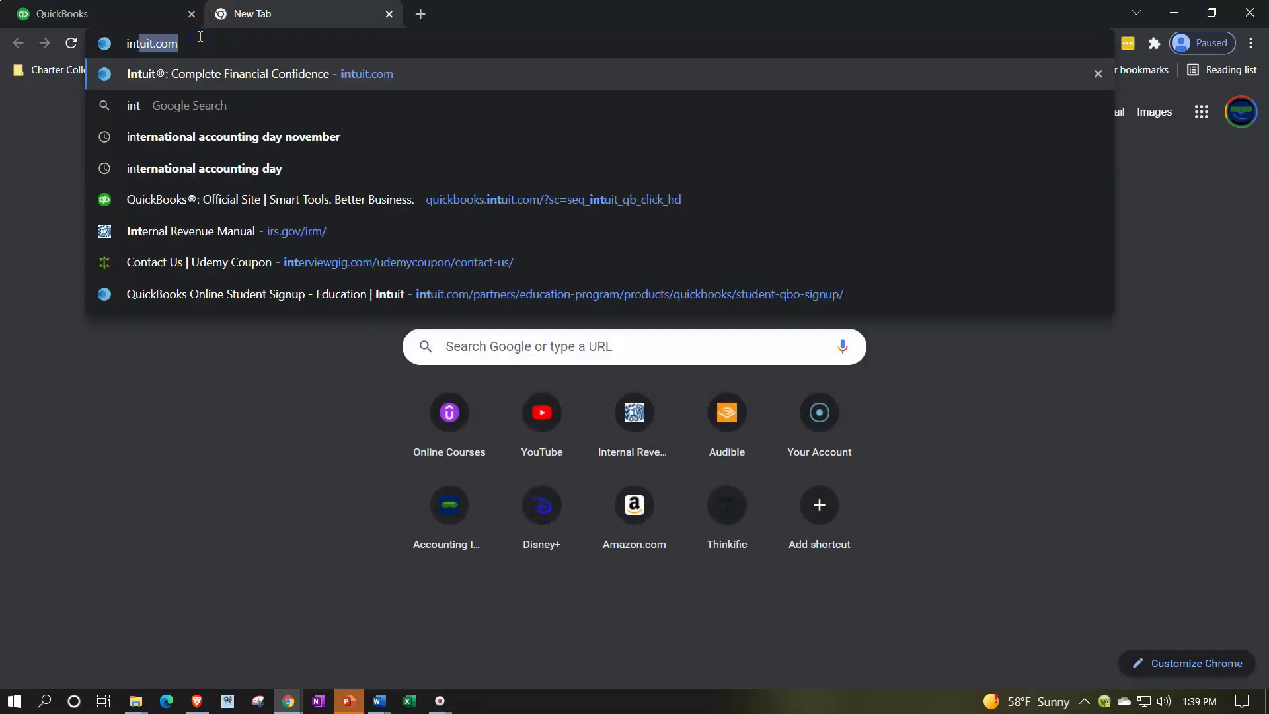
pyautogui.press('Tab')
pyautogui.press('Return')
pyautogui.write('e')
pyautogui.press('BackSpace')
pyautogui.write('u')
pyautogui.press('Return')
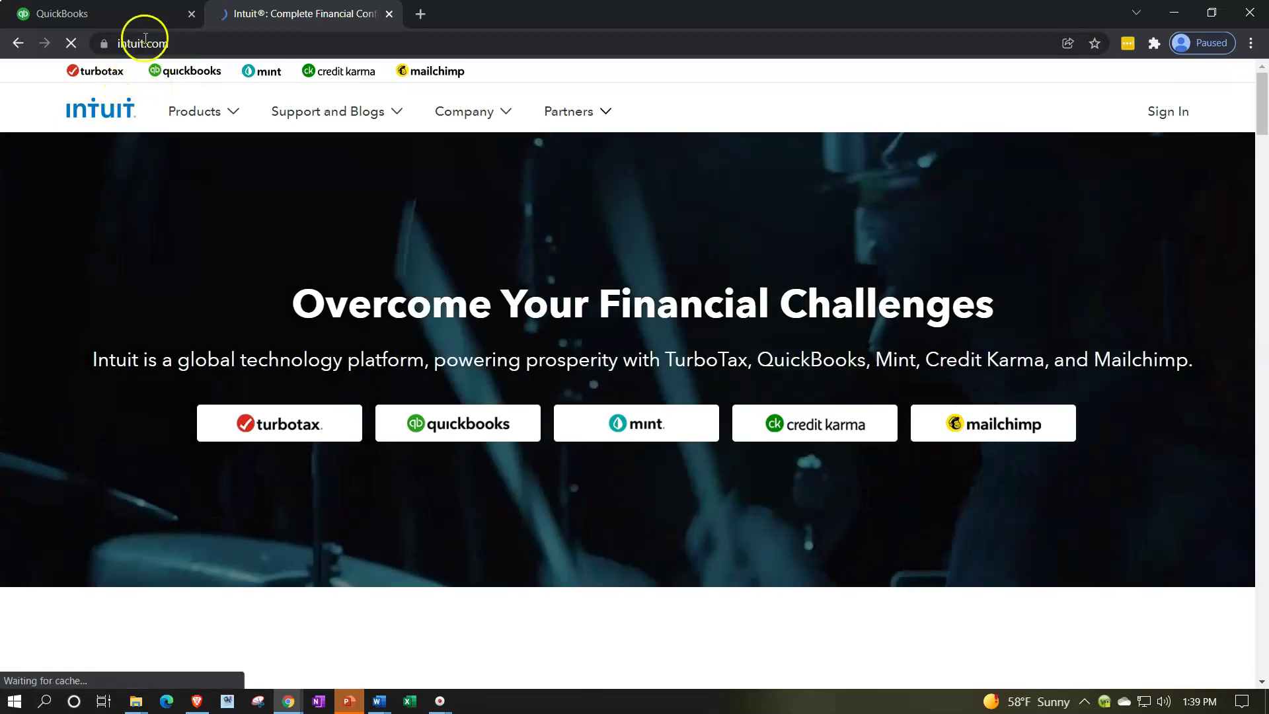
pyautogui.click(145, 14)
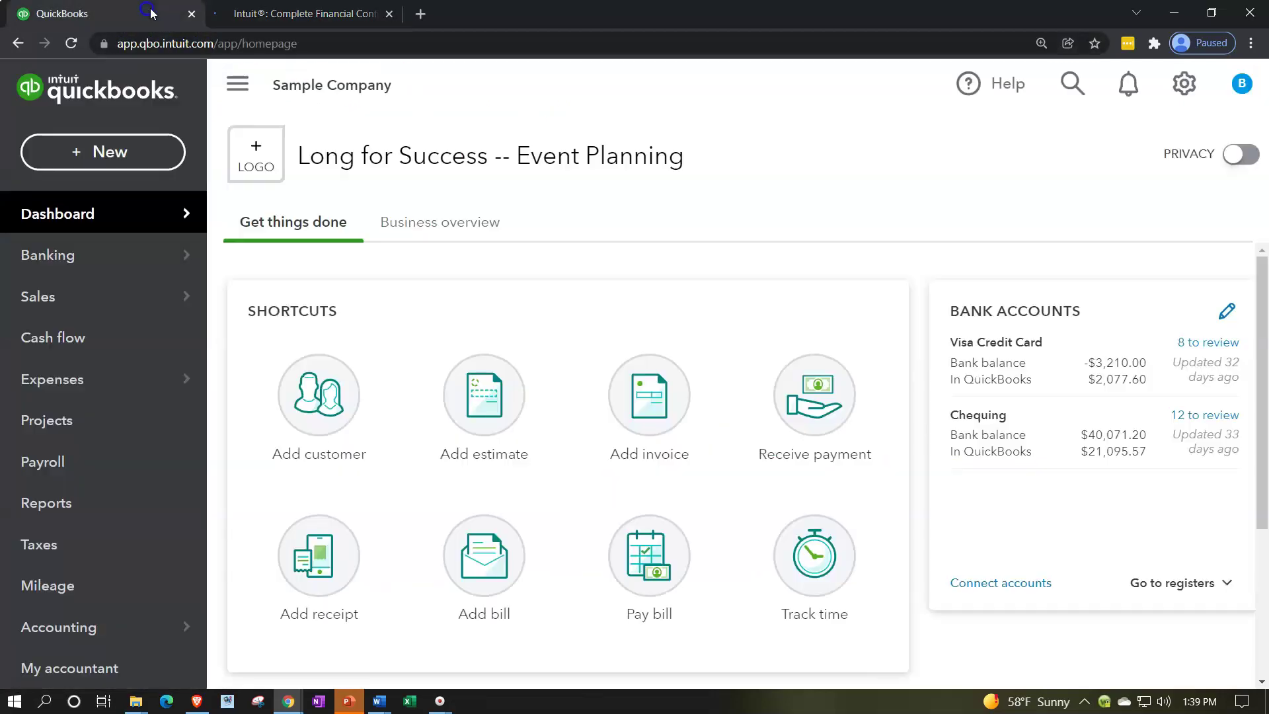
pyautogui.click(191, 13)
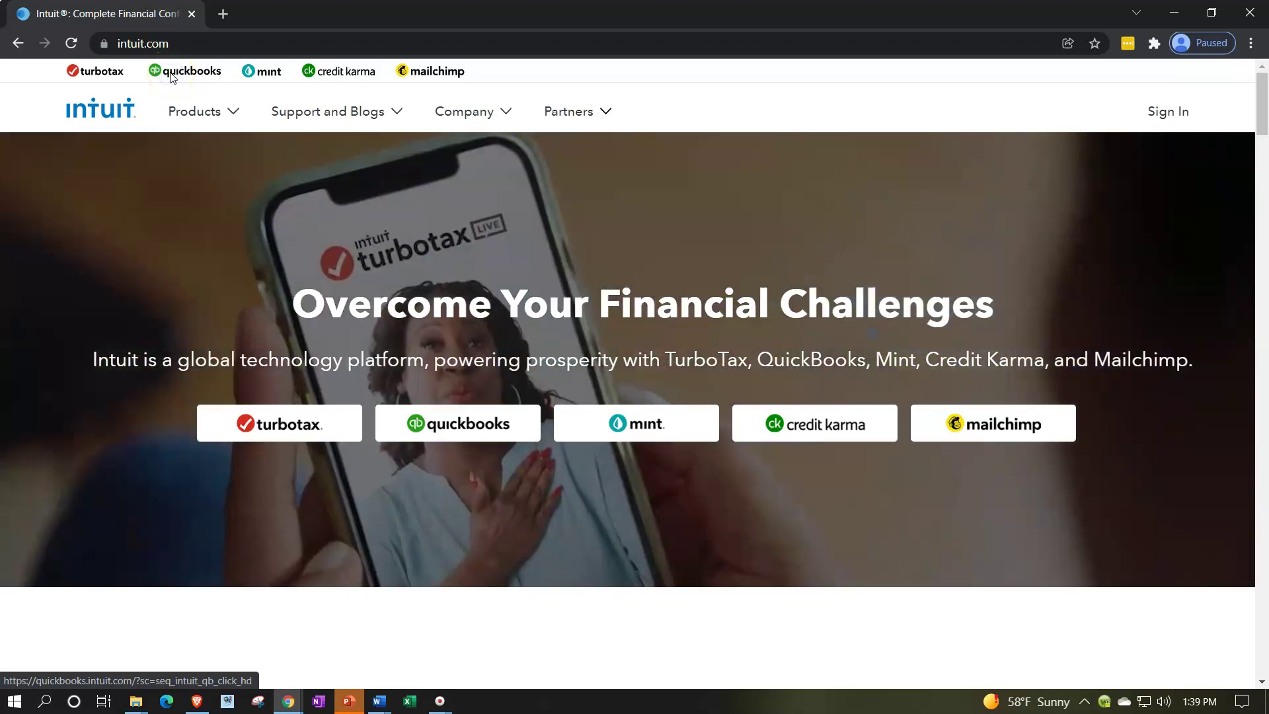
# Go to Intuit's QuickBooks site and open the QuickBooks Online product page from the Products links in the page footer
pyautogui.click(171, 77)
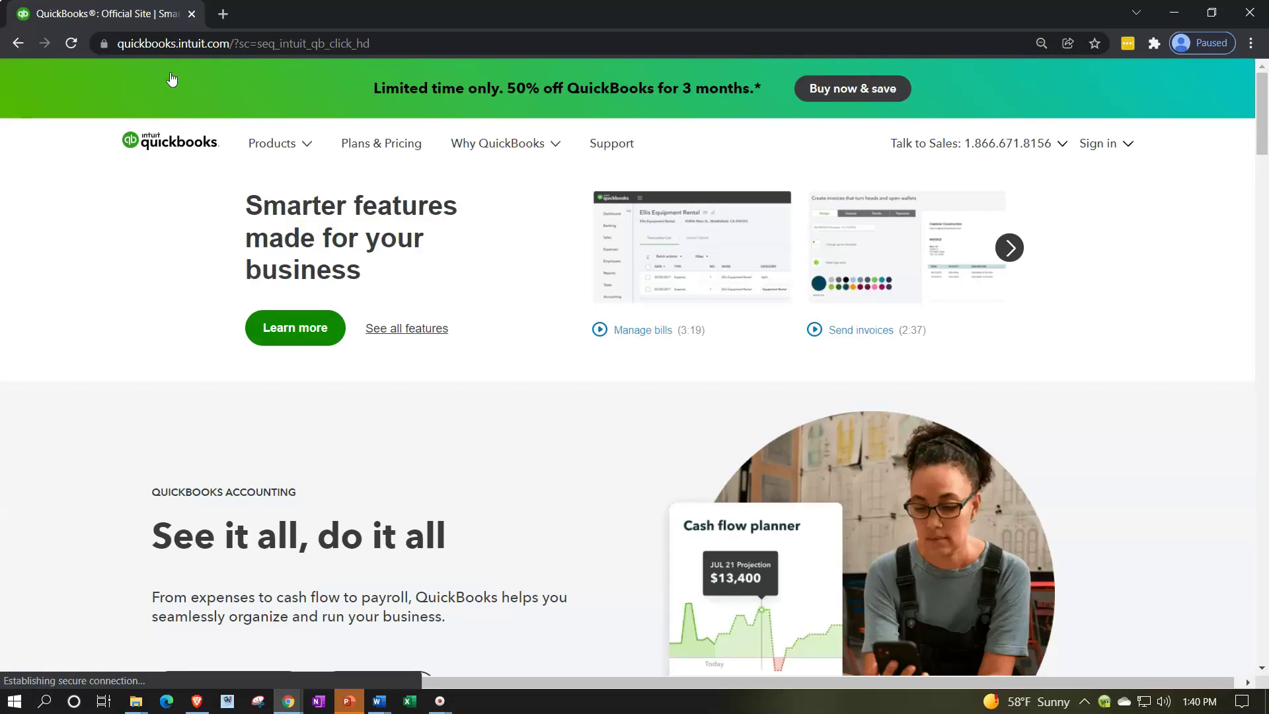
pyautogui.click(170, 340)
pyautogui.scroll(-5, 170, 343)
pyautogui.scroll(-15, 171, 345)
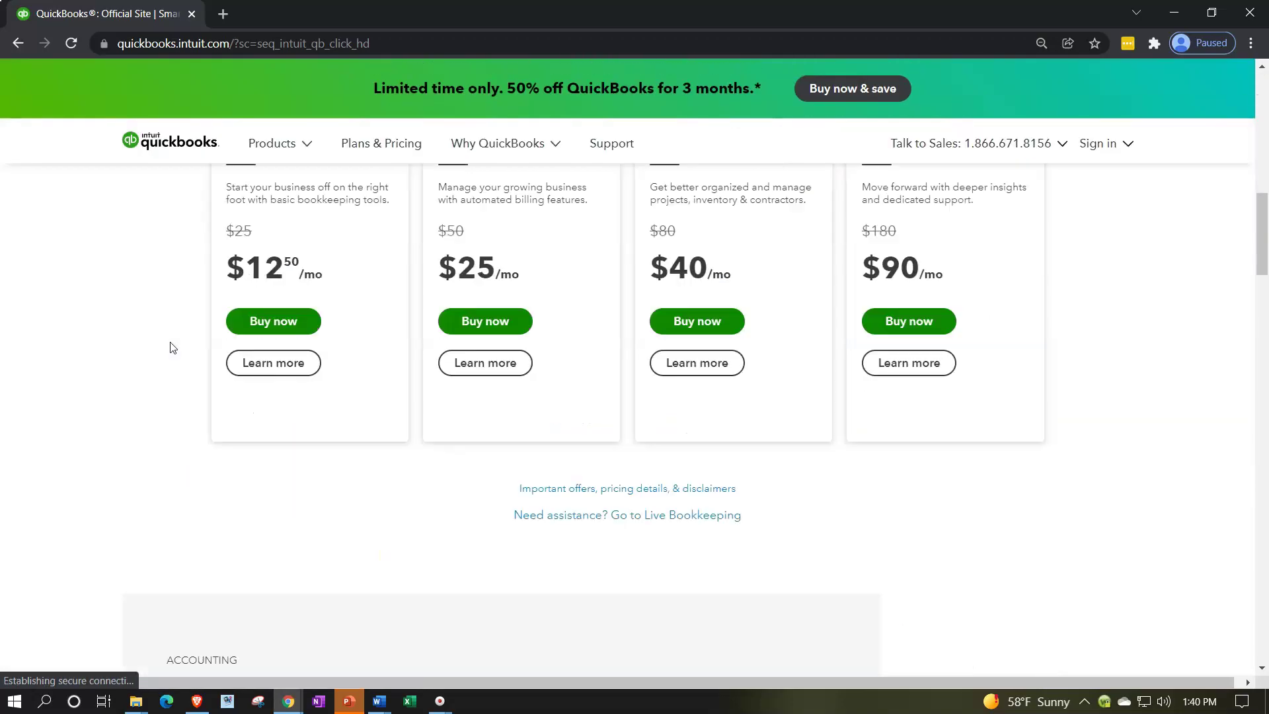
pyautogui.scroll(-20, 171, 344)
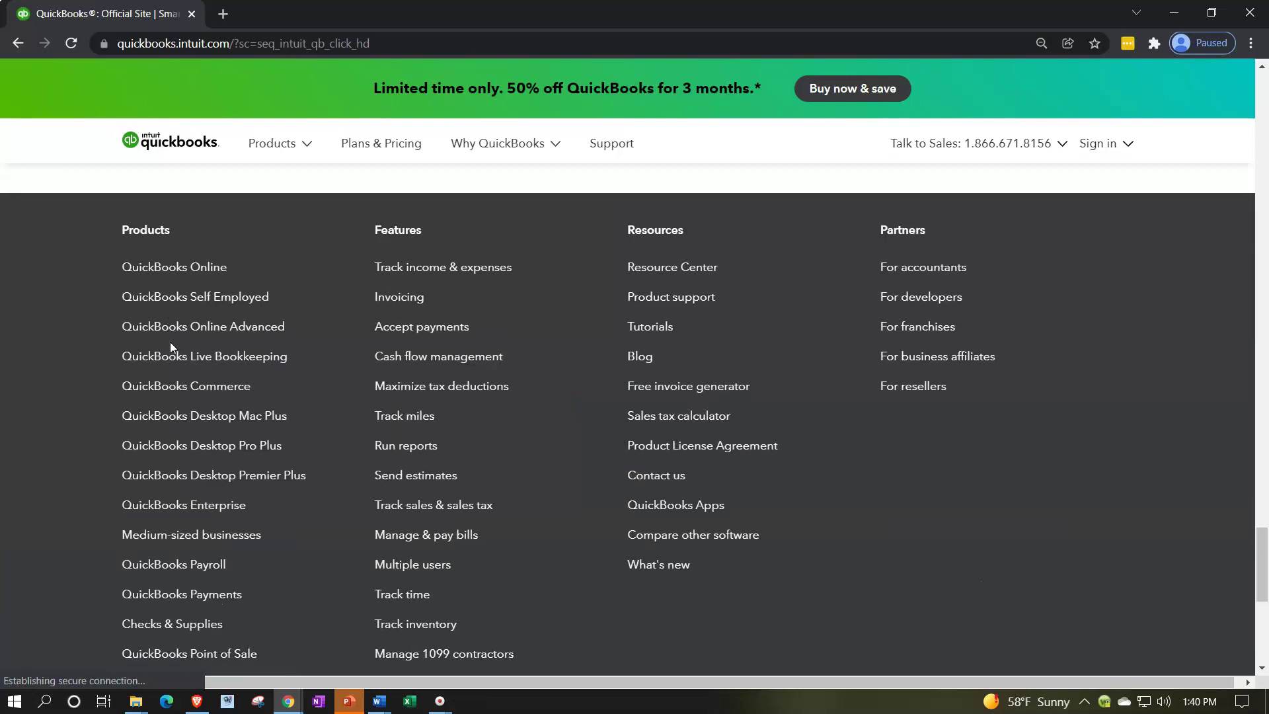
pyautogui.click(138, 242)
pyautogui.click(137, 264)
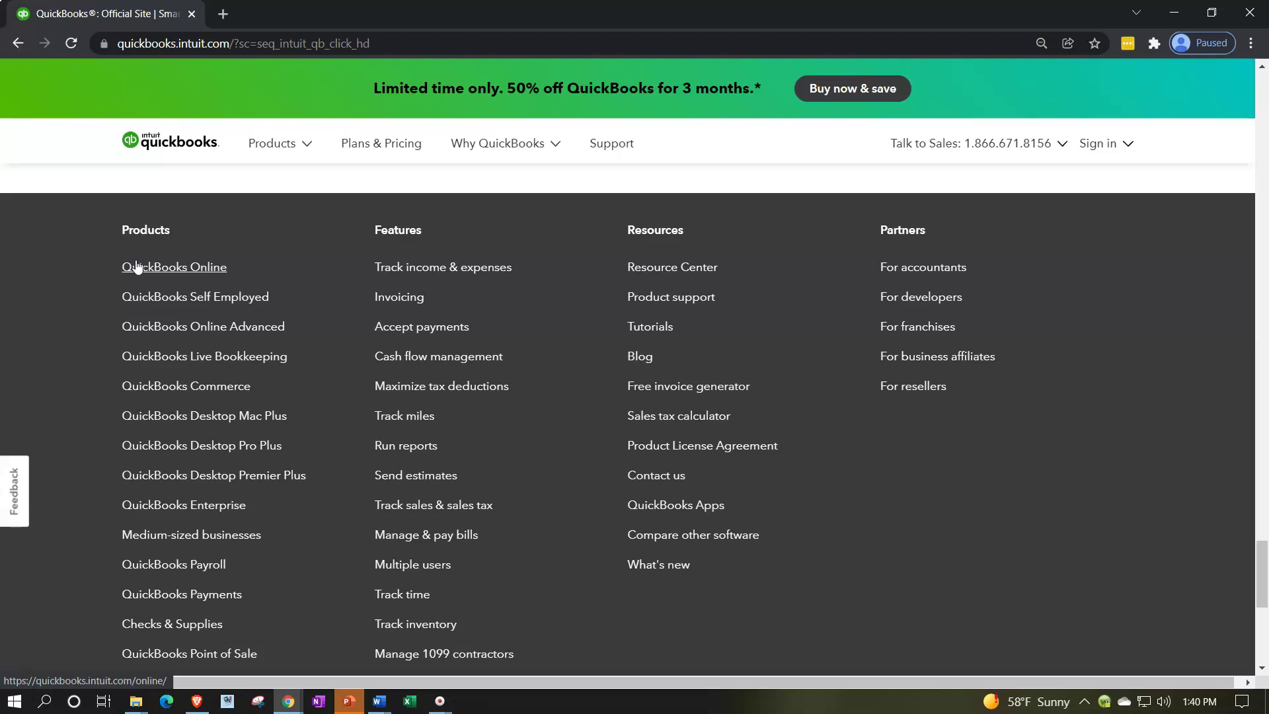
pyautogui.click(102, 333)
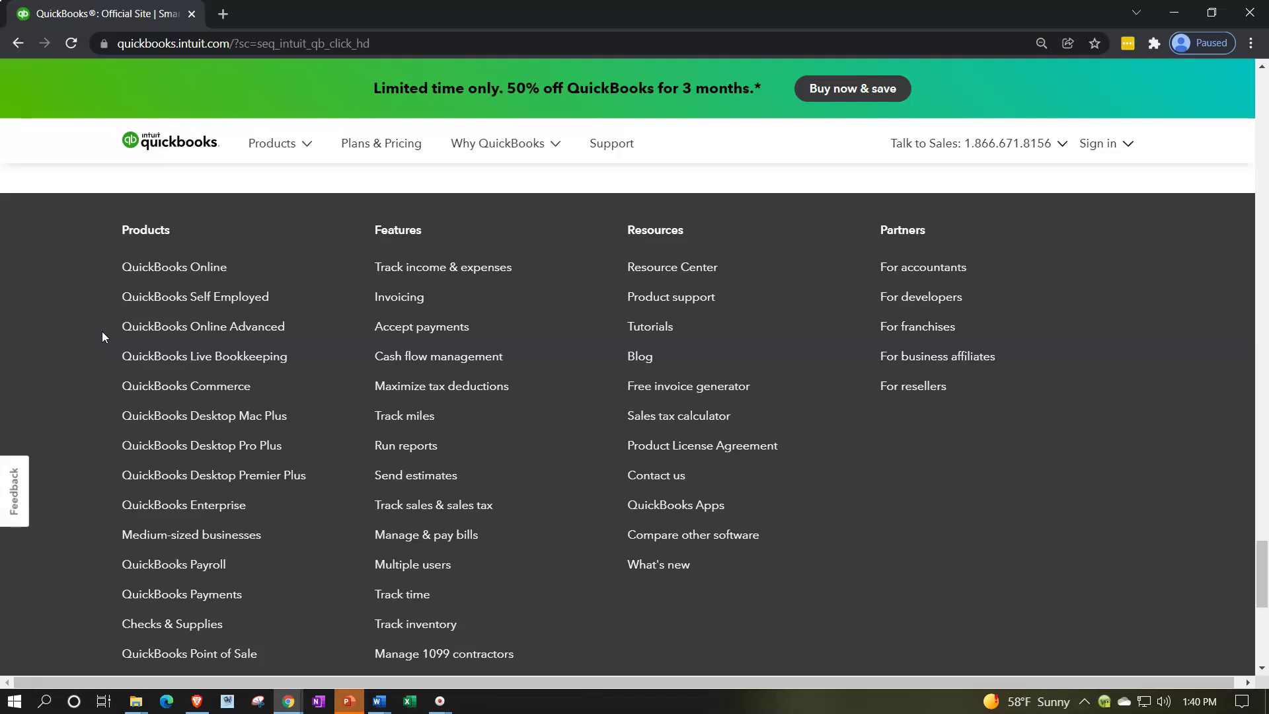
pyautogui.click(141, 267)
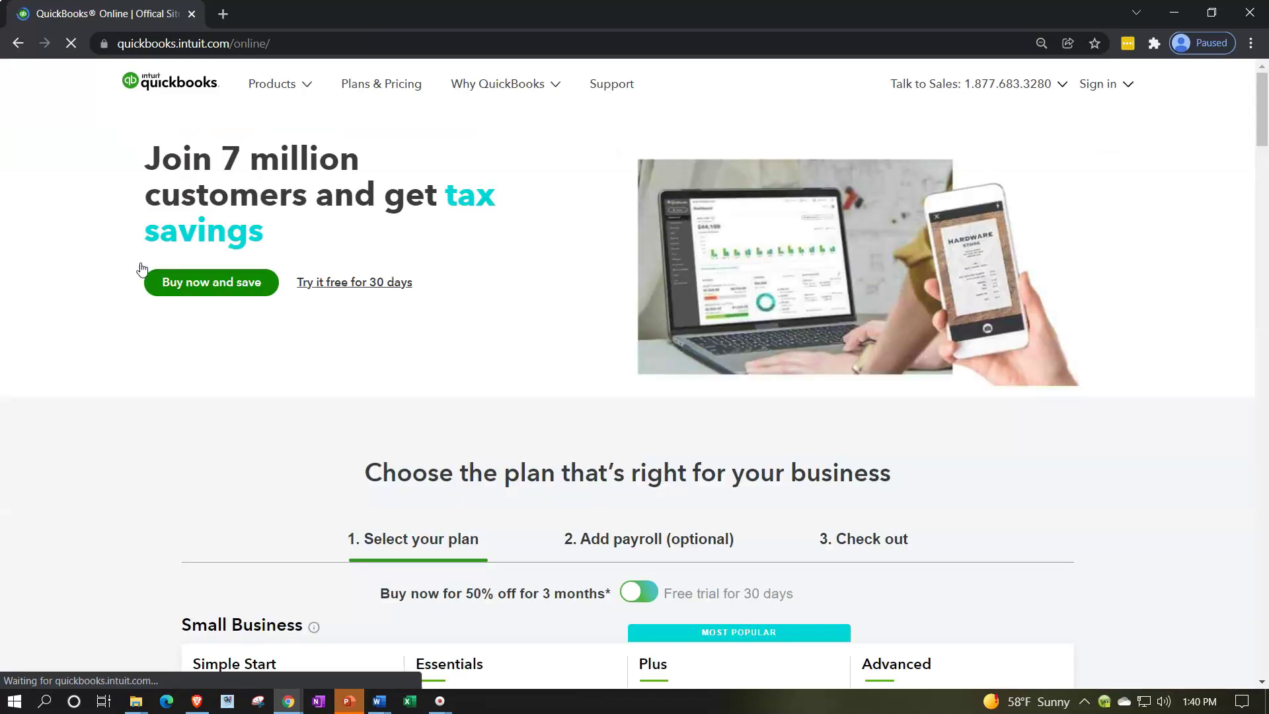
# Switch the plan pricing to the 30-day free trial and choose the Plus plan to try
pyautogui.scroll(-3, 142, 270)
pyautogui.scroll(-3, 142, 270)
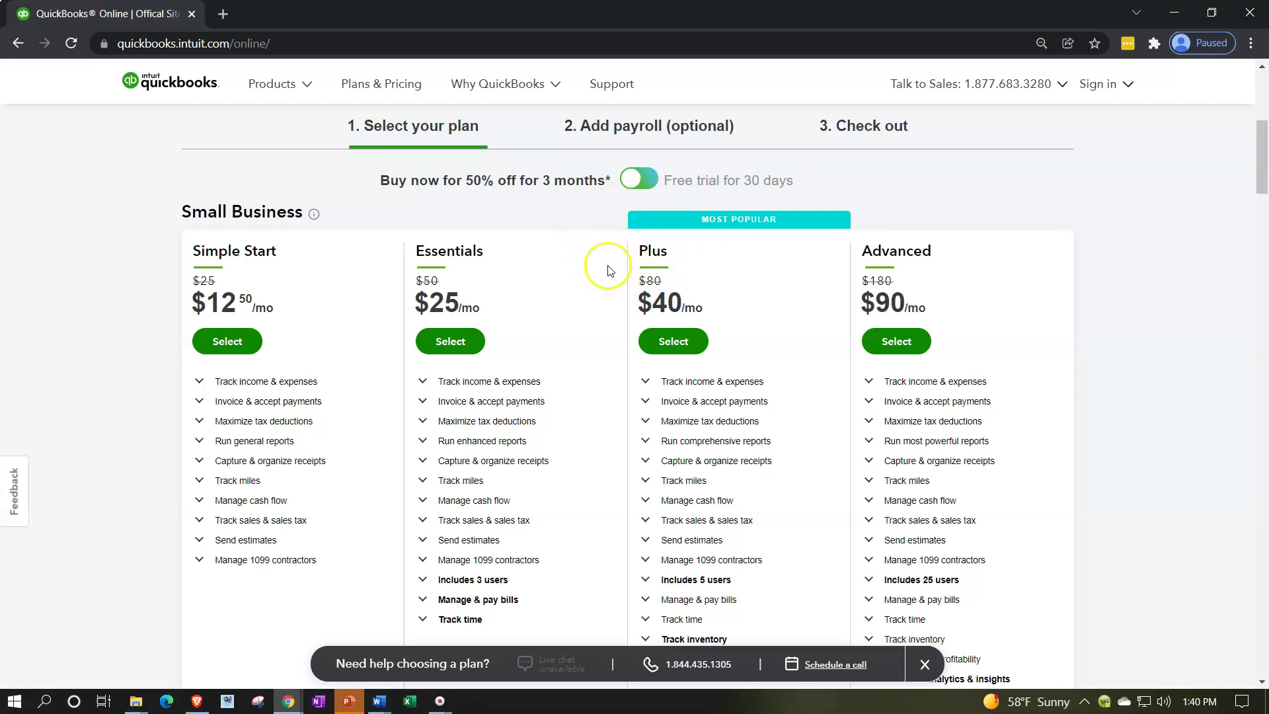
pyautogui.click(633, 180)
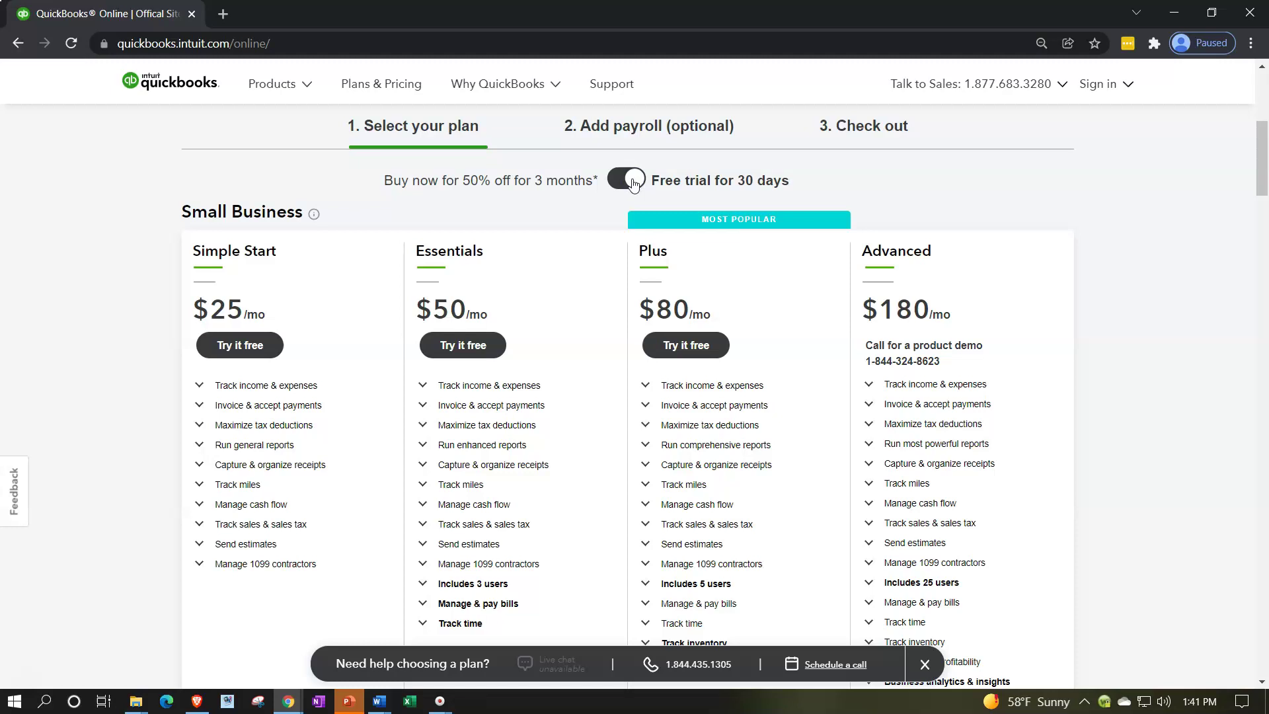
pyautogui.click(692, 349)
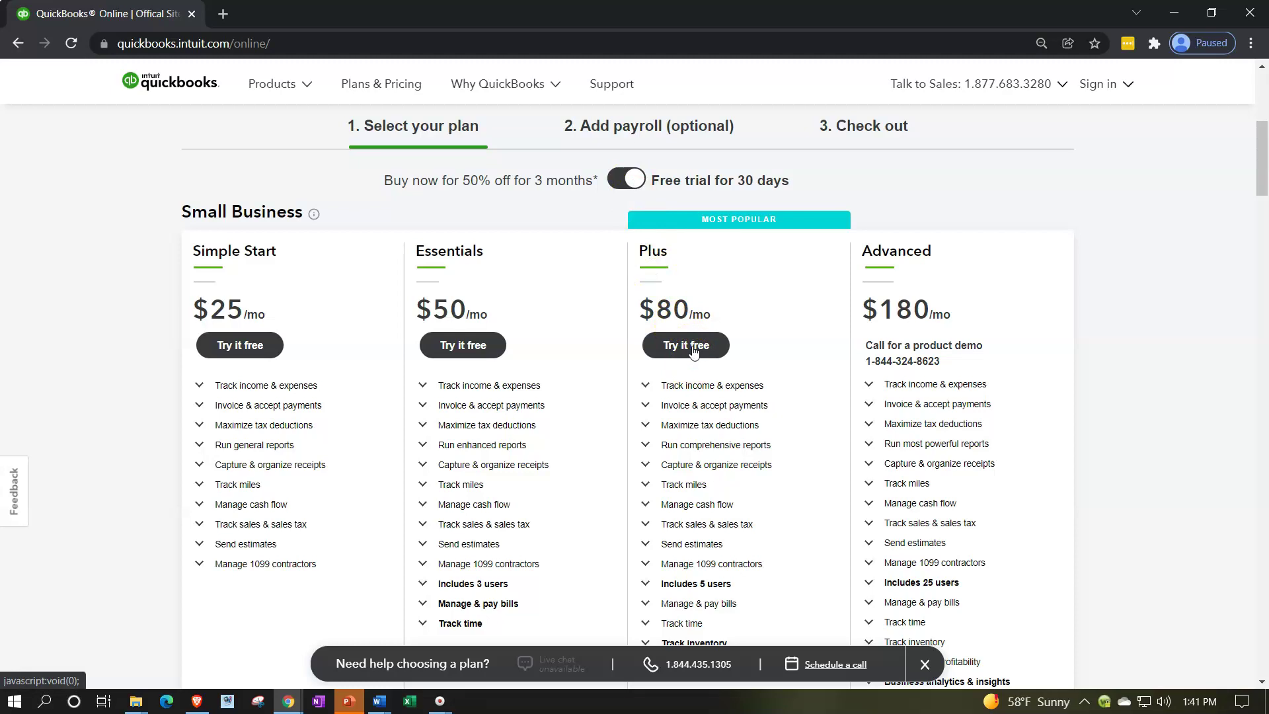
pyautogui.scroll(-1, 693, 353)
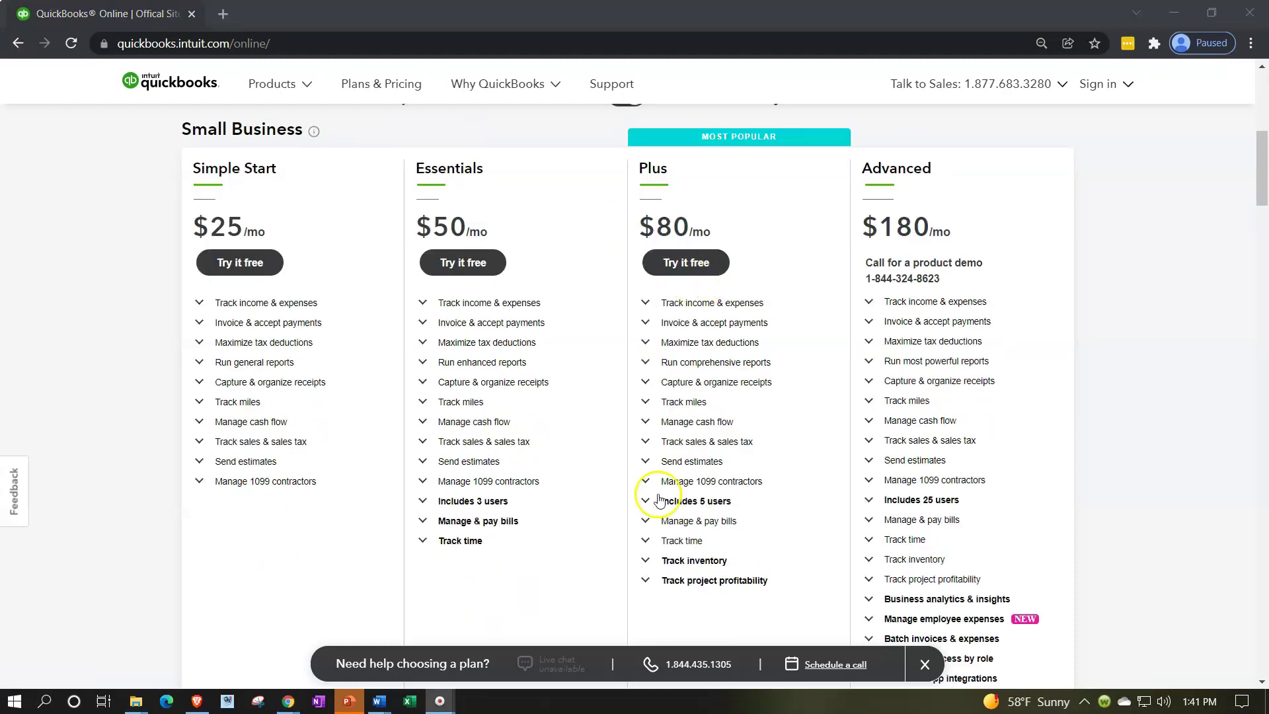
pyautogui.click(660, 505)
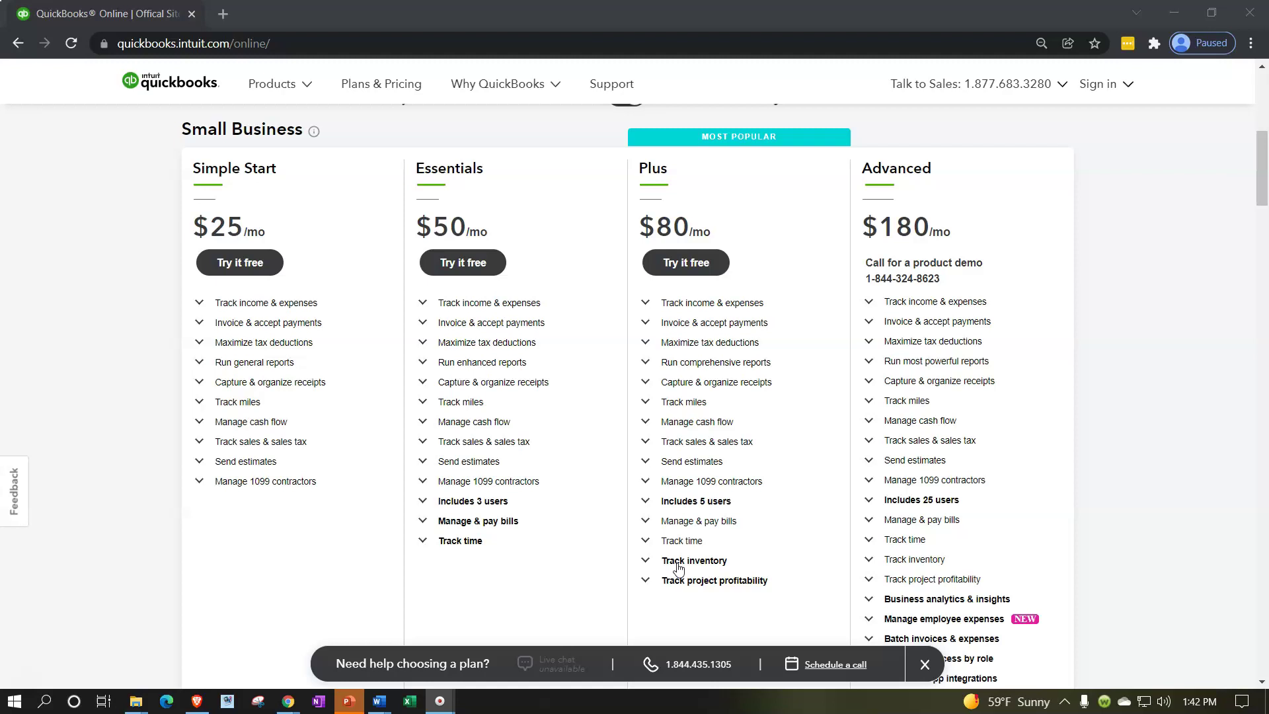
pyautogui.scroll(1, 678, 568)
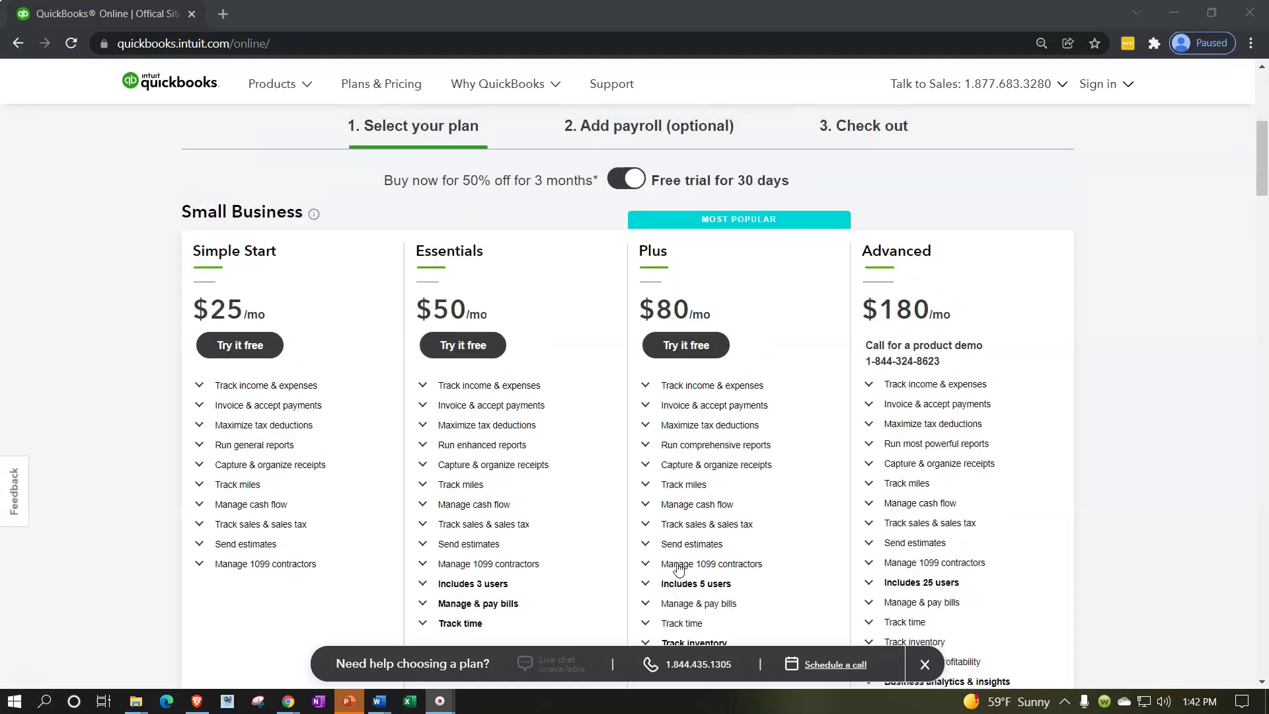
pyautogui.click(704, 347)
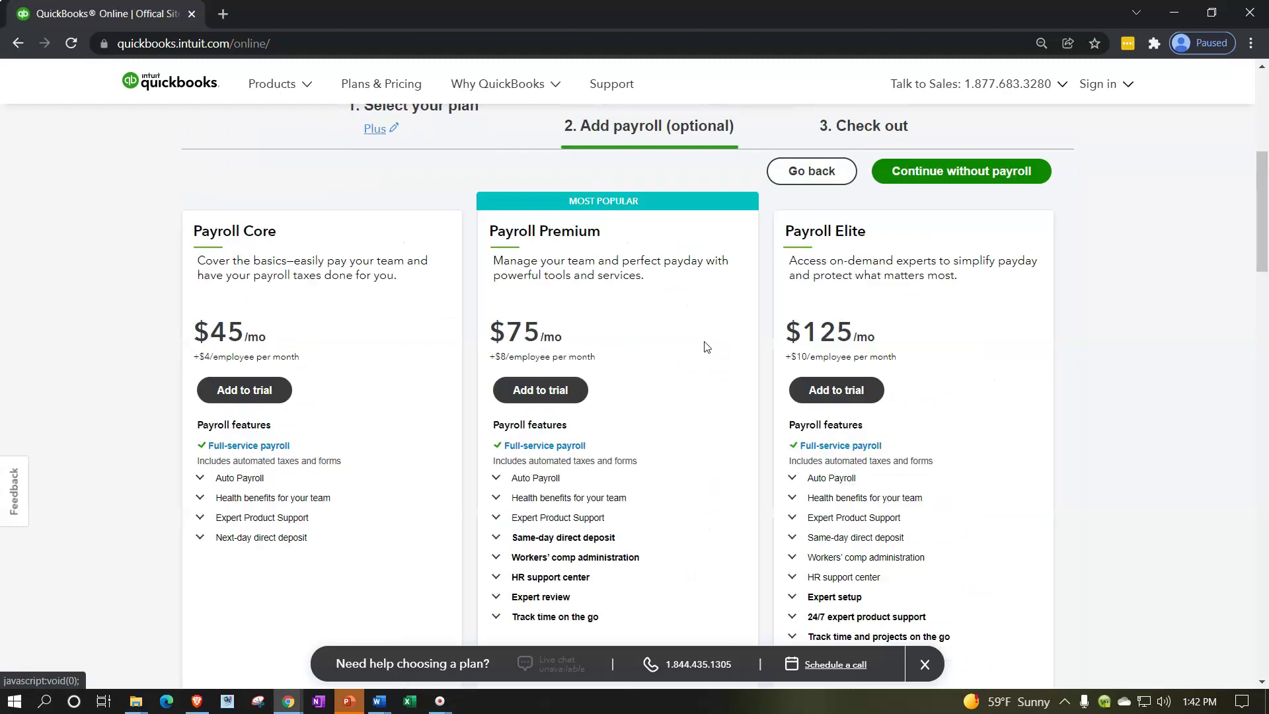
# Review the payroll options and add Payroll Premium to the trial
pyautogui.scroll(-1, 720, 430)
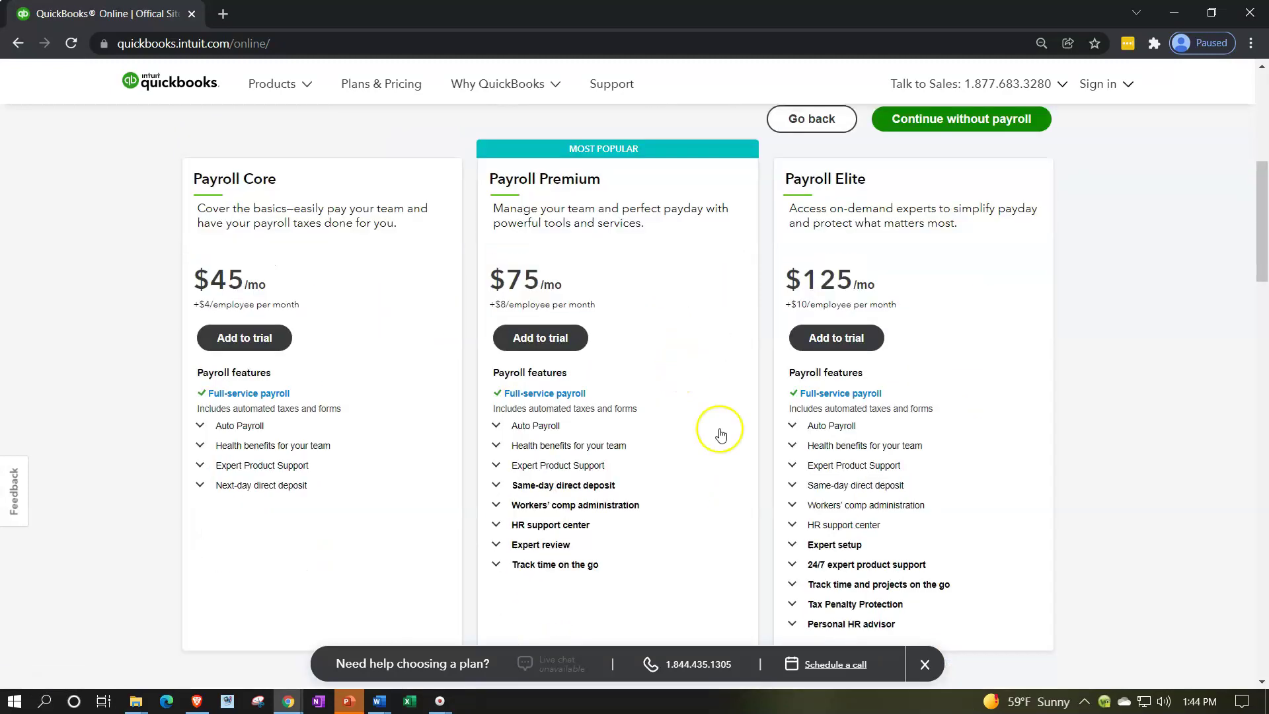
pyautogui.scroll(1, 722, 436)
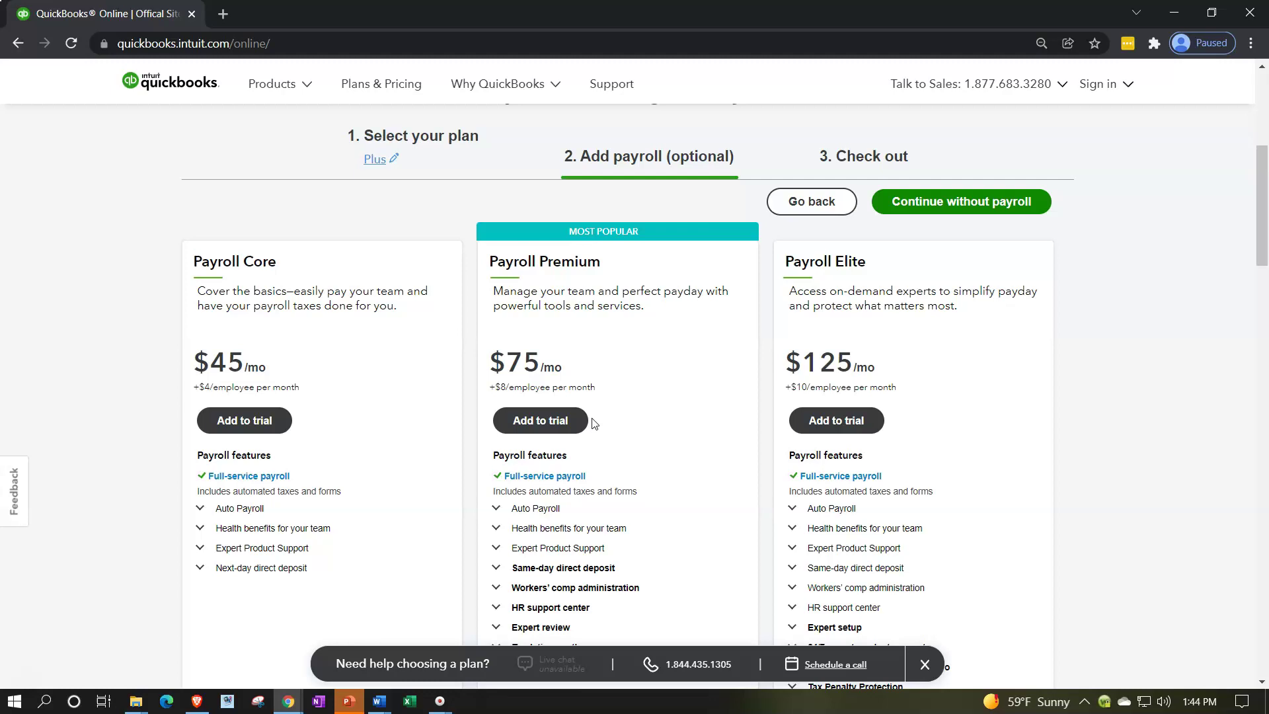
pyautogui.click(587, 423)
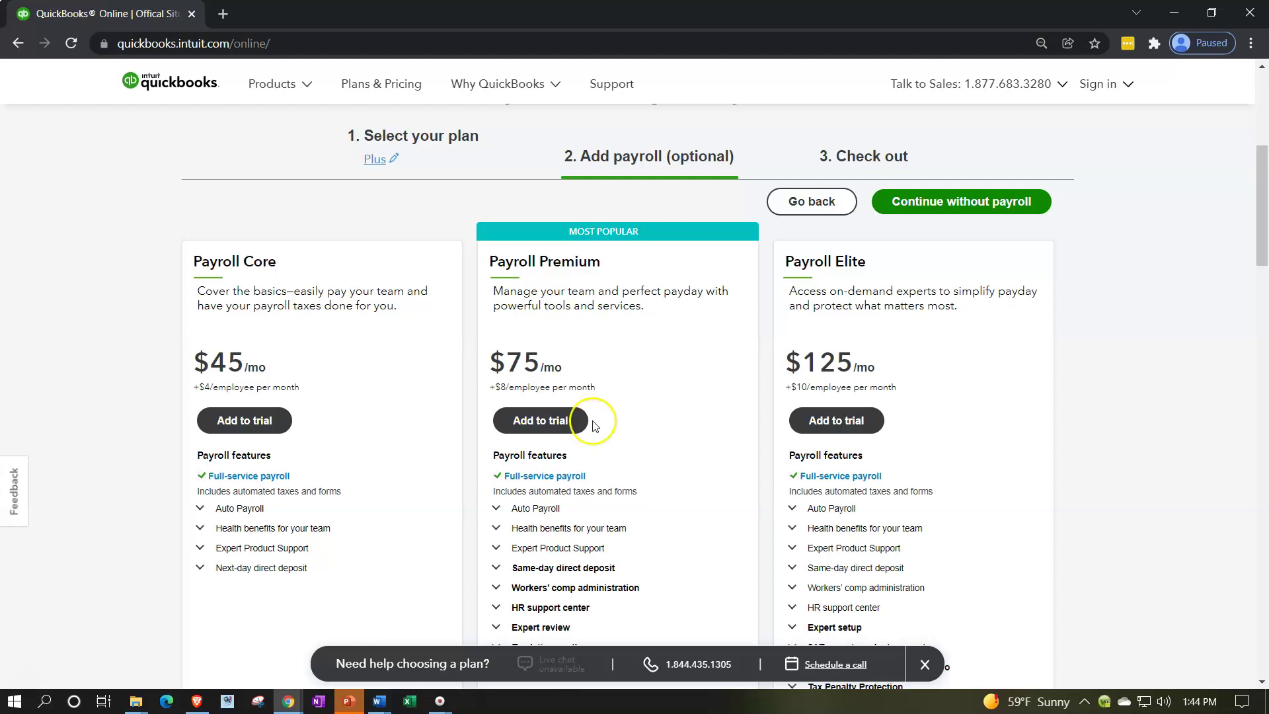
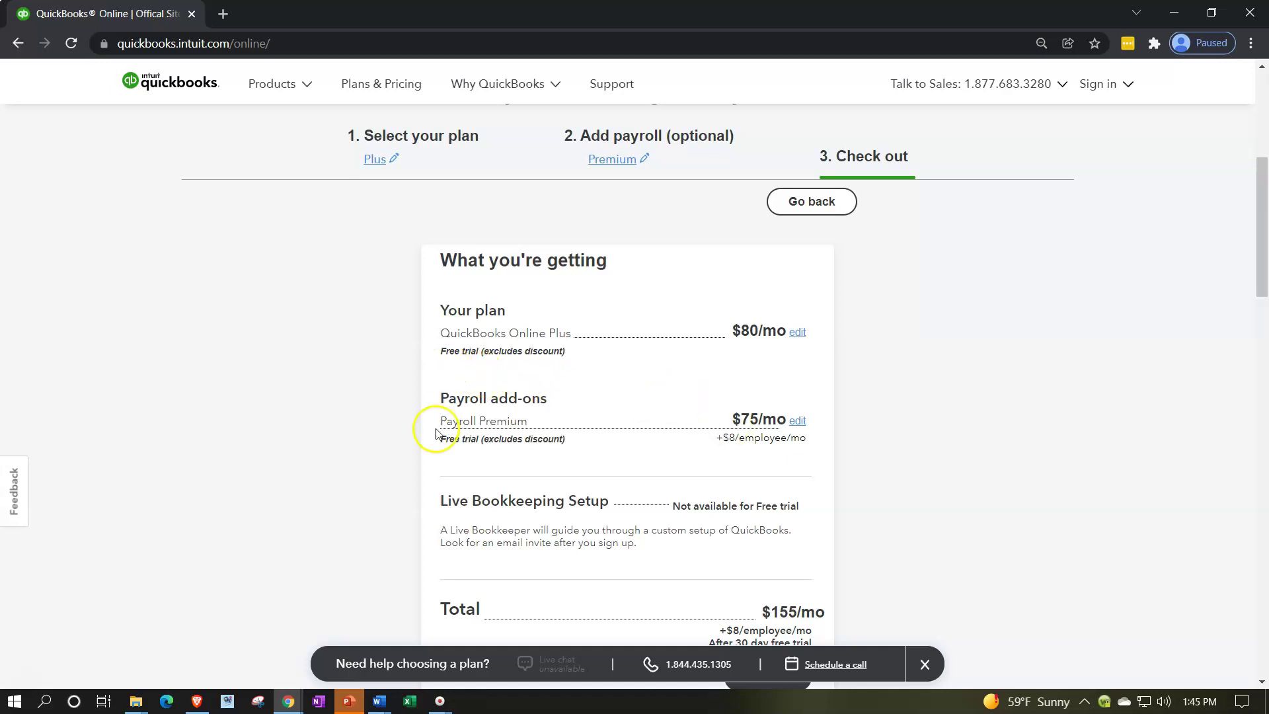
# Check out with the Plus plan and Payroll Premium, and continue with the trial instead of buying
pyautogui.scroll(-3, 453, 449)
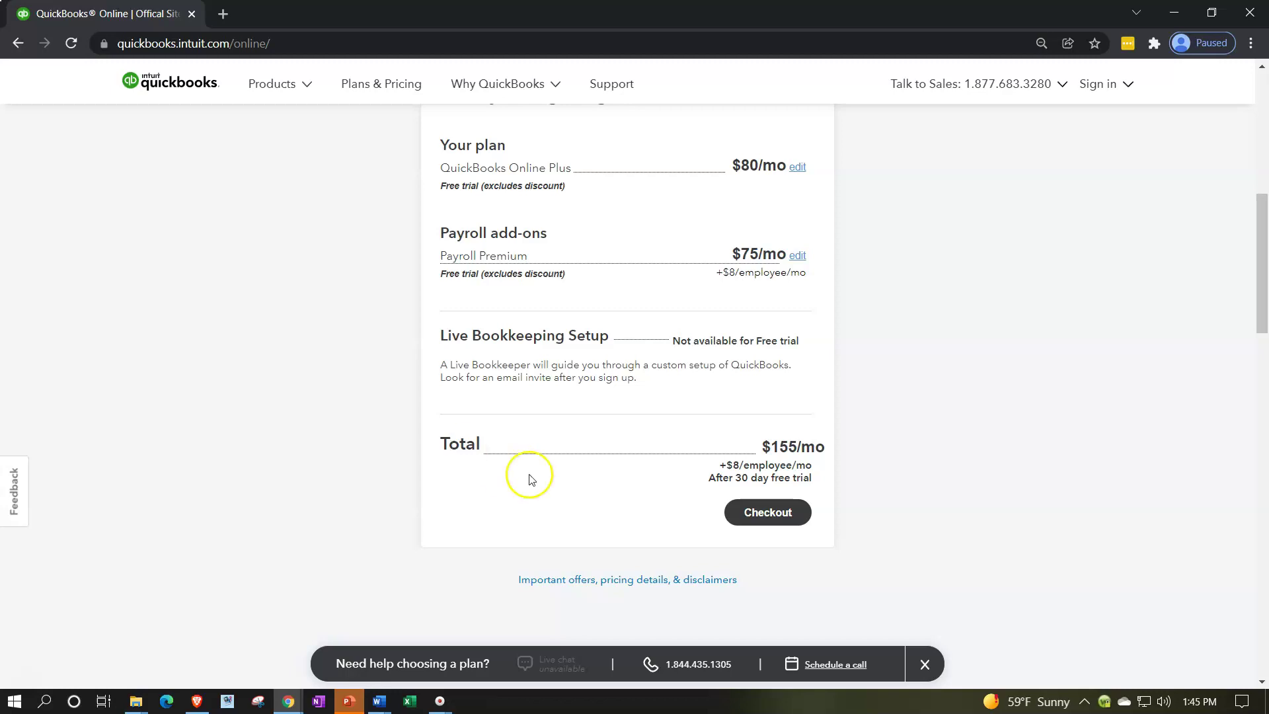
pyautogui.click(774, 519)
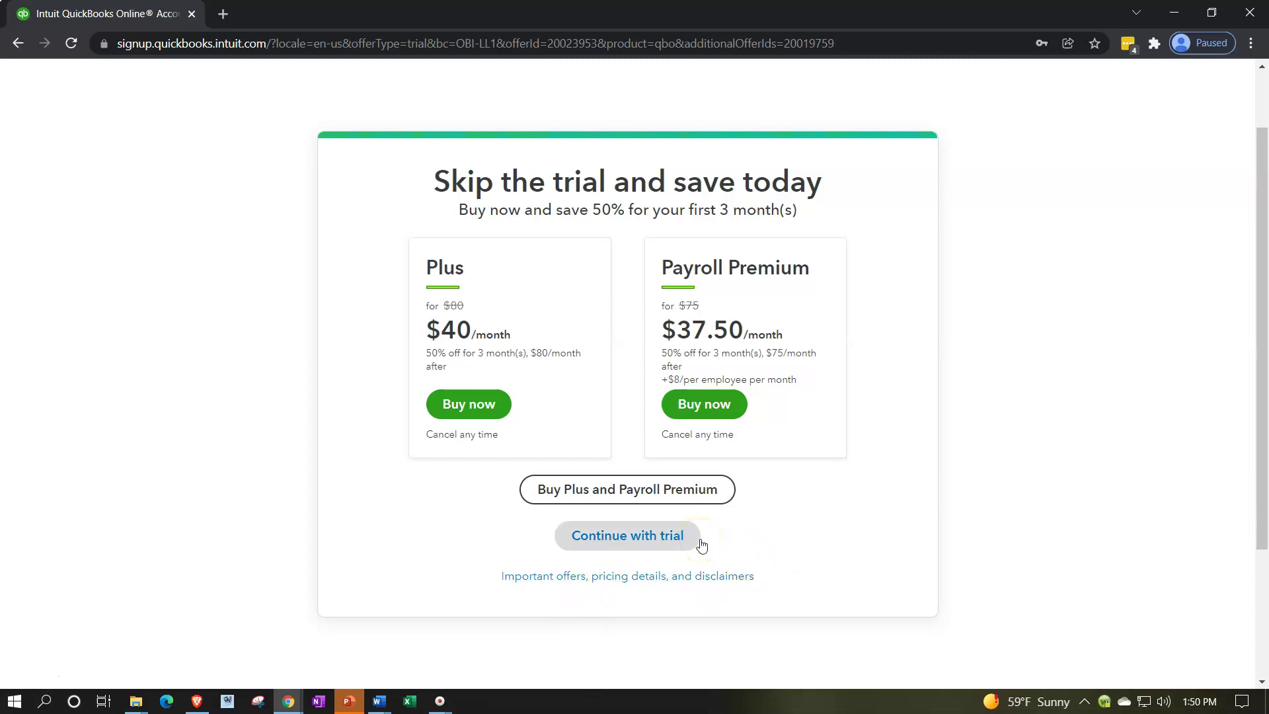
pyautogui.click(669, 539)
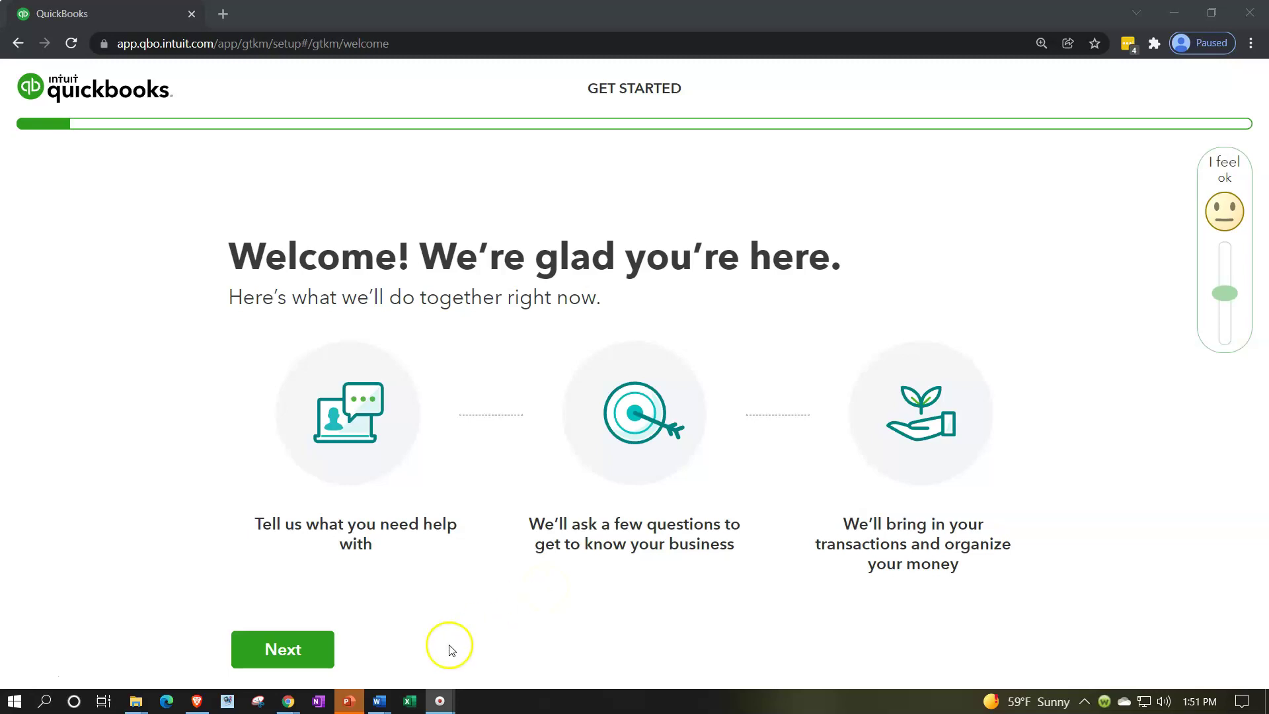
# Start the company setup, replace the legal business name with "Get Great Guitars", and submit it
pyautogui.click(294, 651)
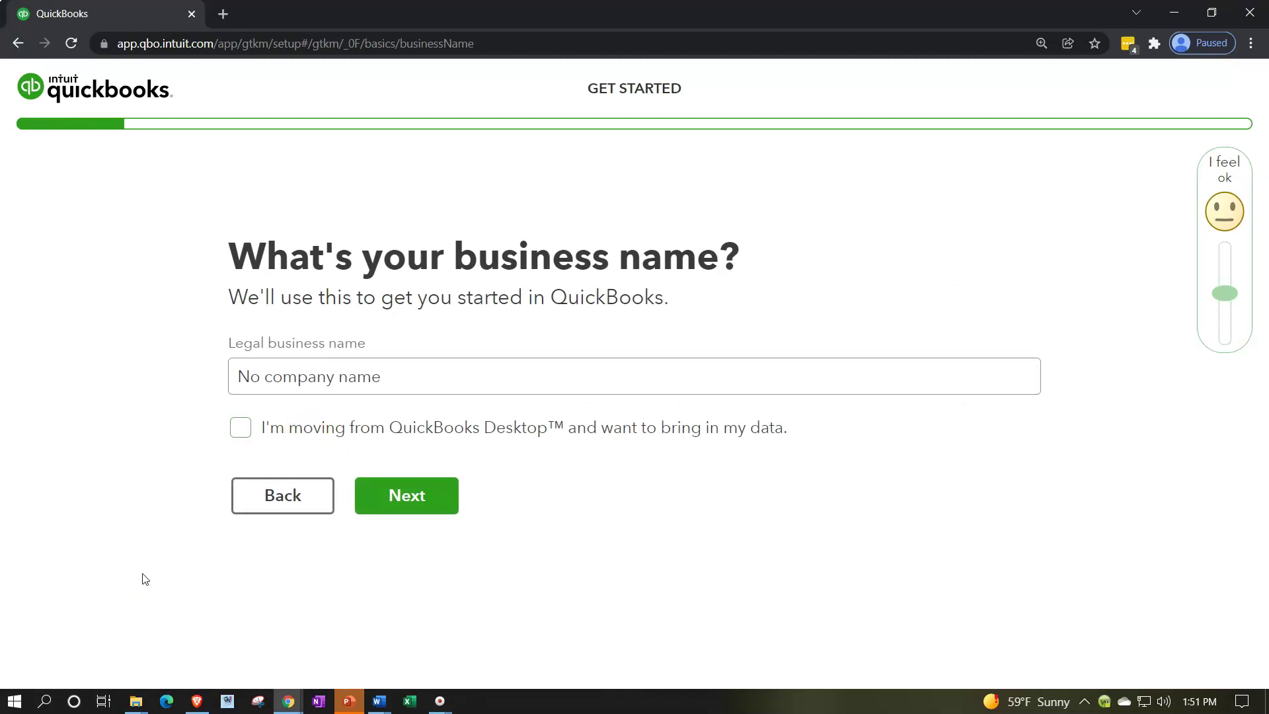
pyautogui.click(280, 376)
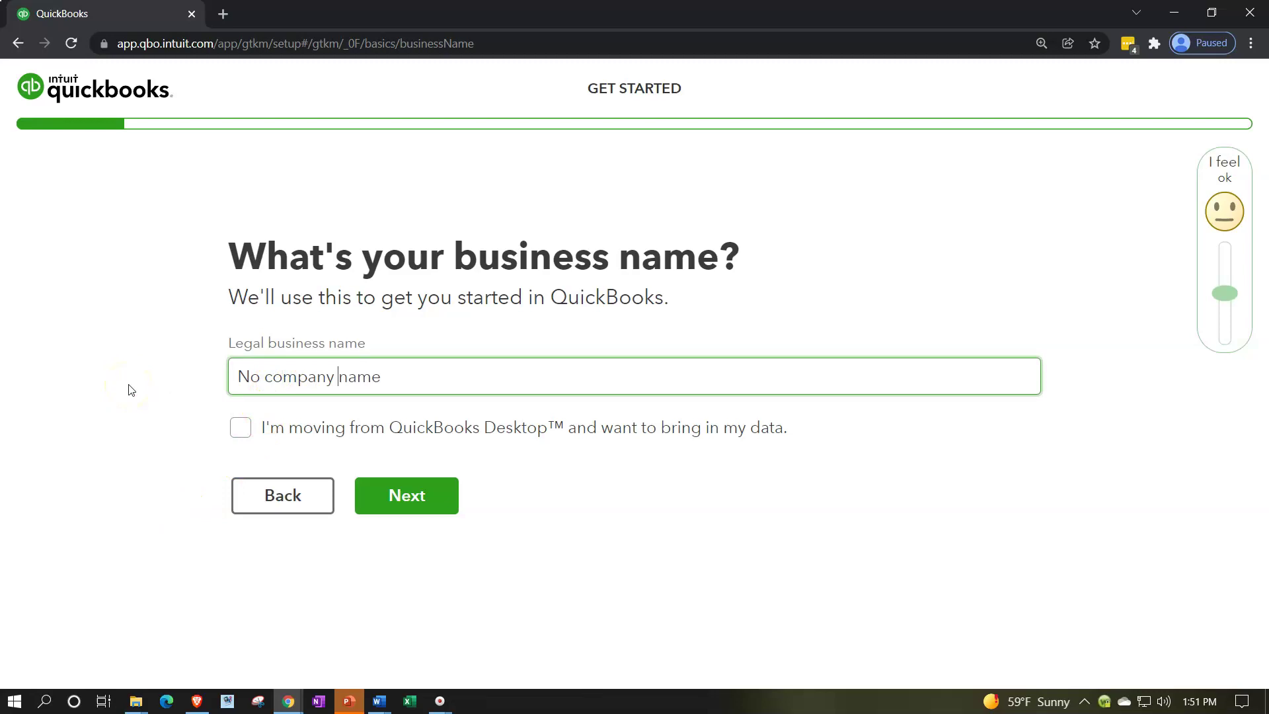
pyautogui.press('BackSpace')
pyautogui.press('BackSpace')
pyautogui.press('BackSpace')
pyautogui.press('BackSpace')
pyautogui.press('BackSpace')
pyautogui.press('BackSpace')
pyautogui.press('BackSpace')
pyautogui.press('BackSpace')
pyautogui.press('BackSpace')
pyautogui.press('BackSpace')
pyautogui.press('BackSpace')
pyautogui.press('BackSpace')
pyautogui.press('BackSpace')
pyautogui.press('BackSpace')
pyautogui.press('BackSpace')
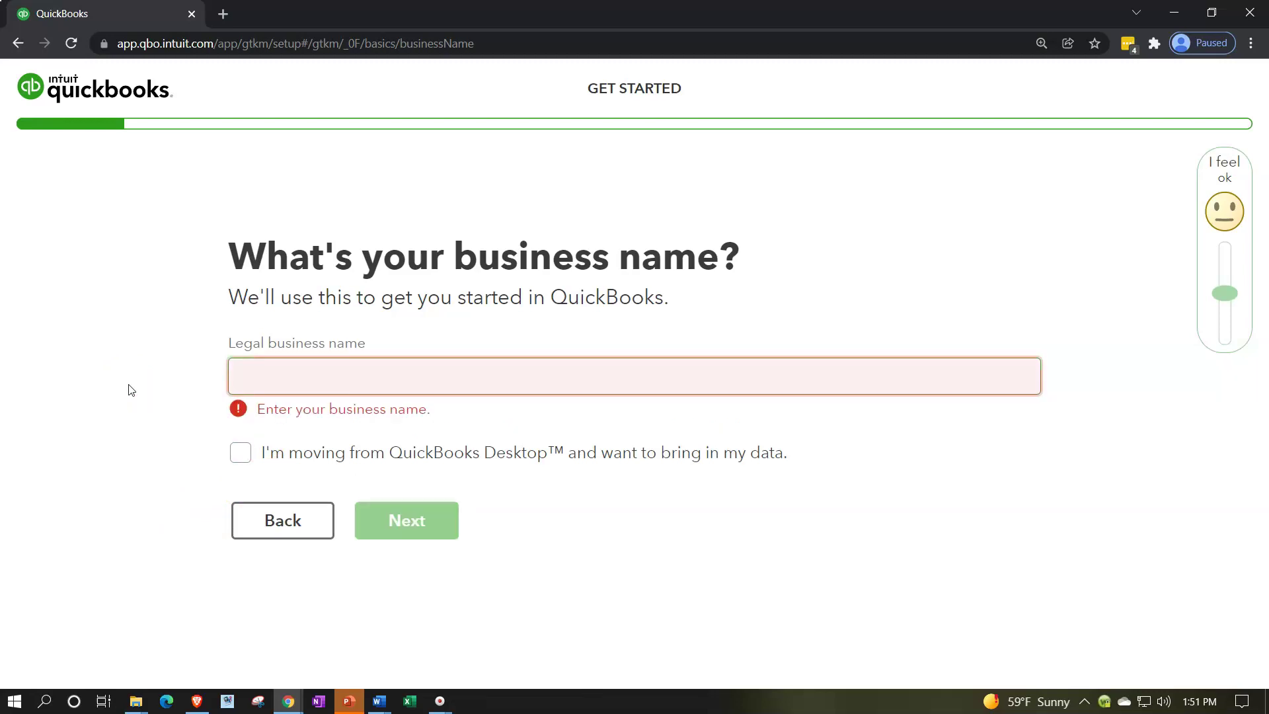
pyautogui.write('G')
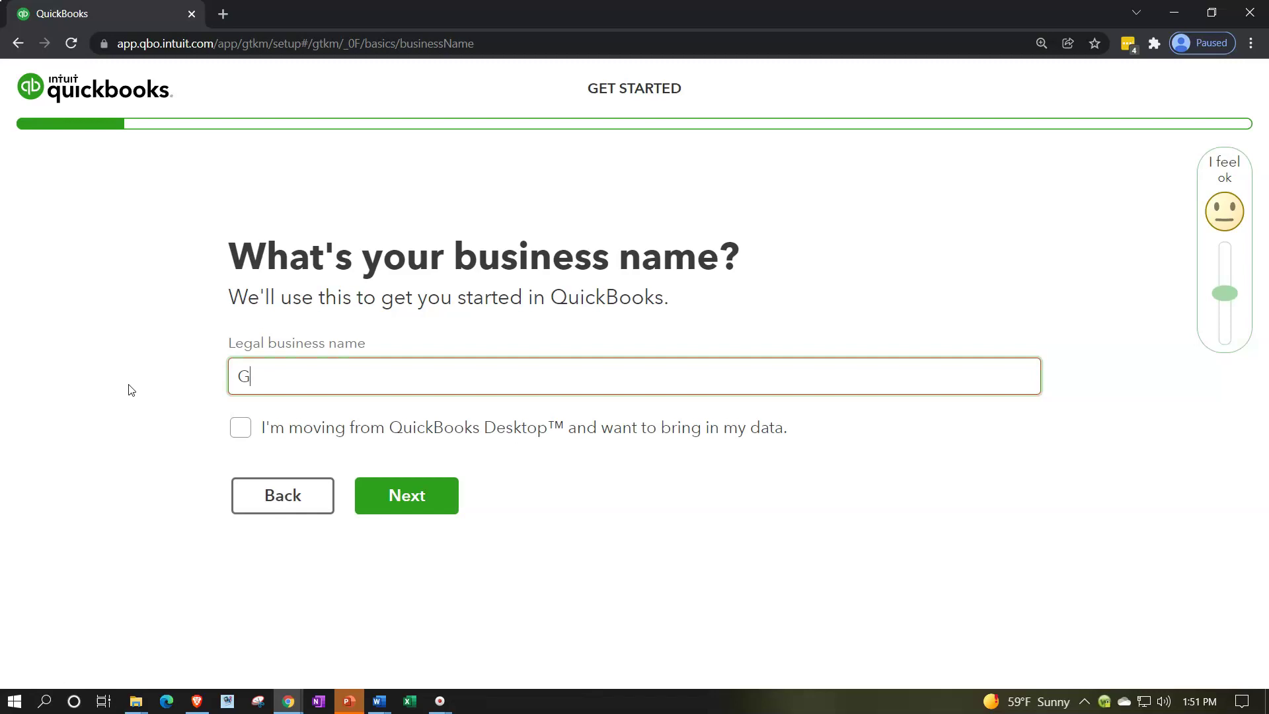
pyautogui.write('et Great Guitars')
pyautogui.click(130, 411)
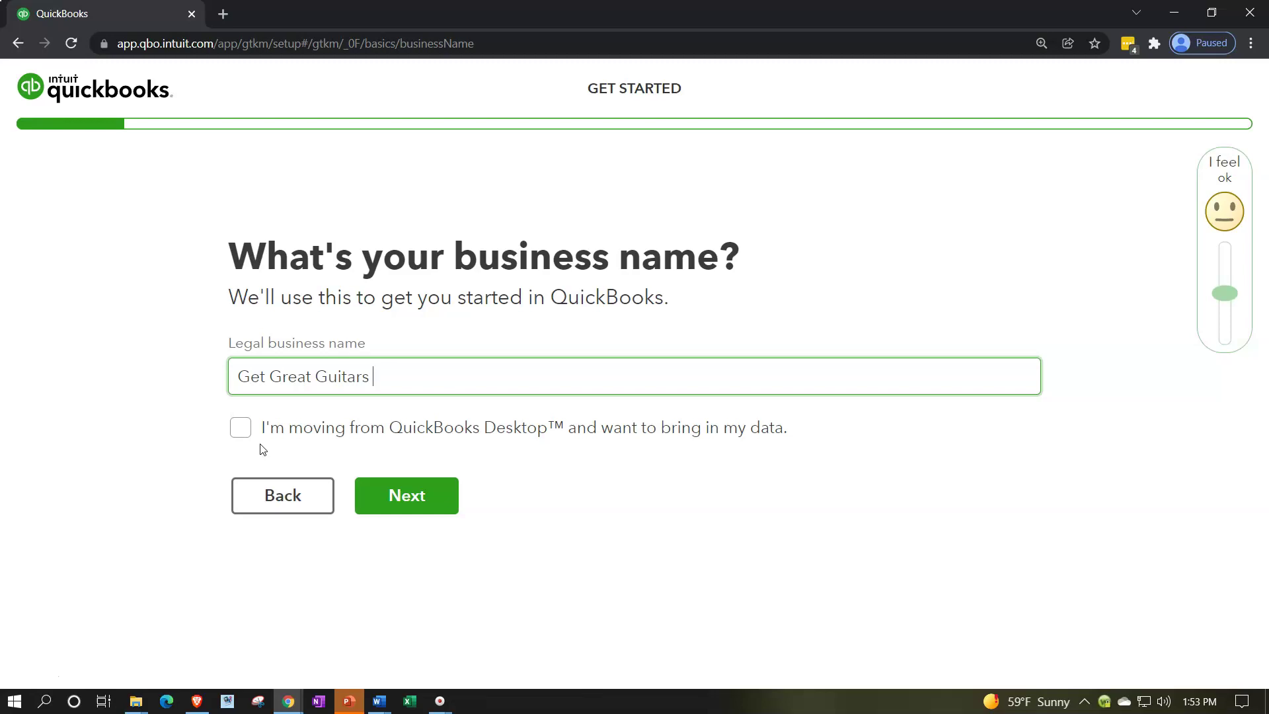
pyautogui.click(431, 505)
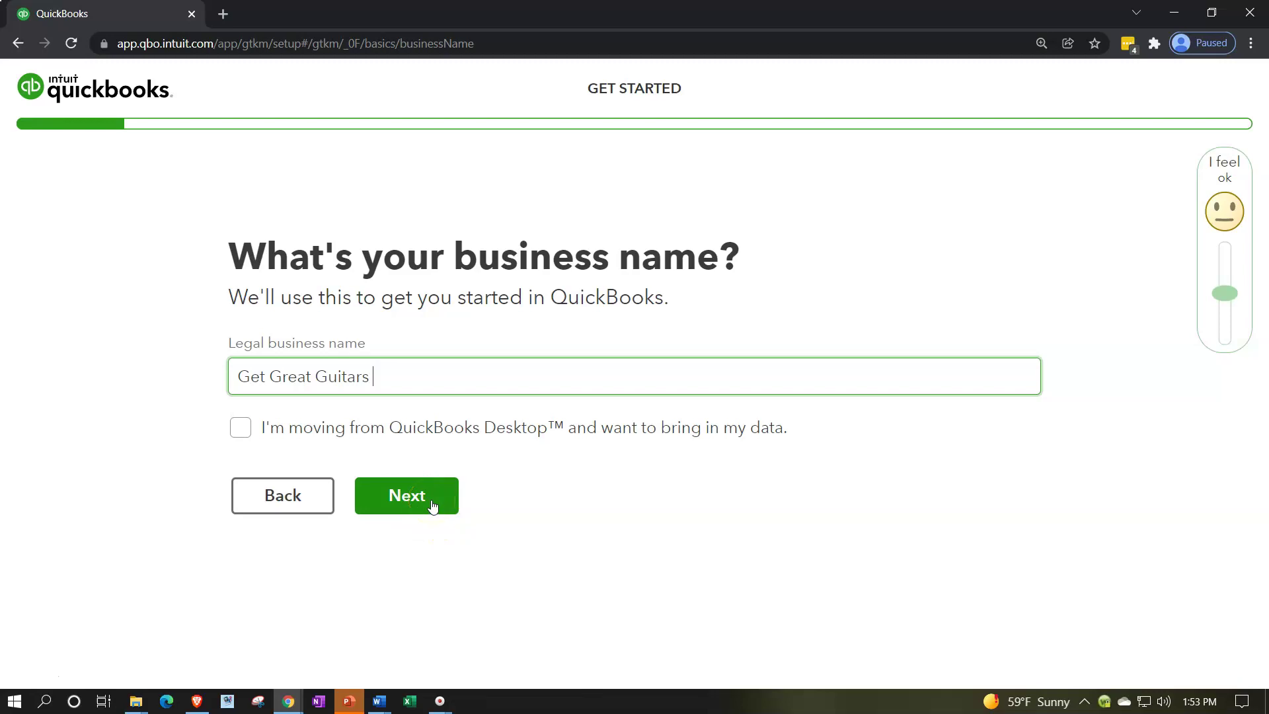
# Submit the business name and set the industry to "All other miscellaneous store retailers (except tobacco stores)"
pyautogui.click(431, 505)
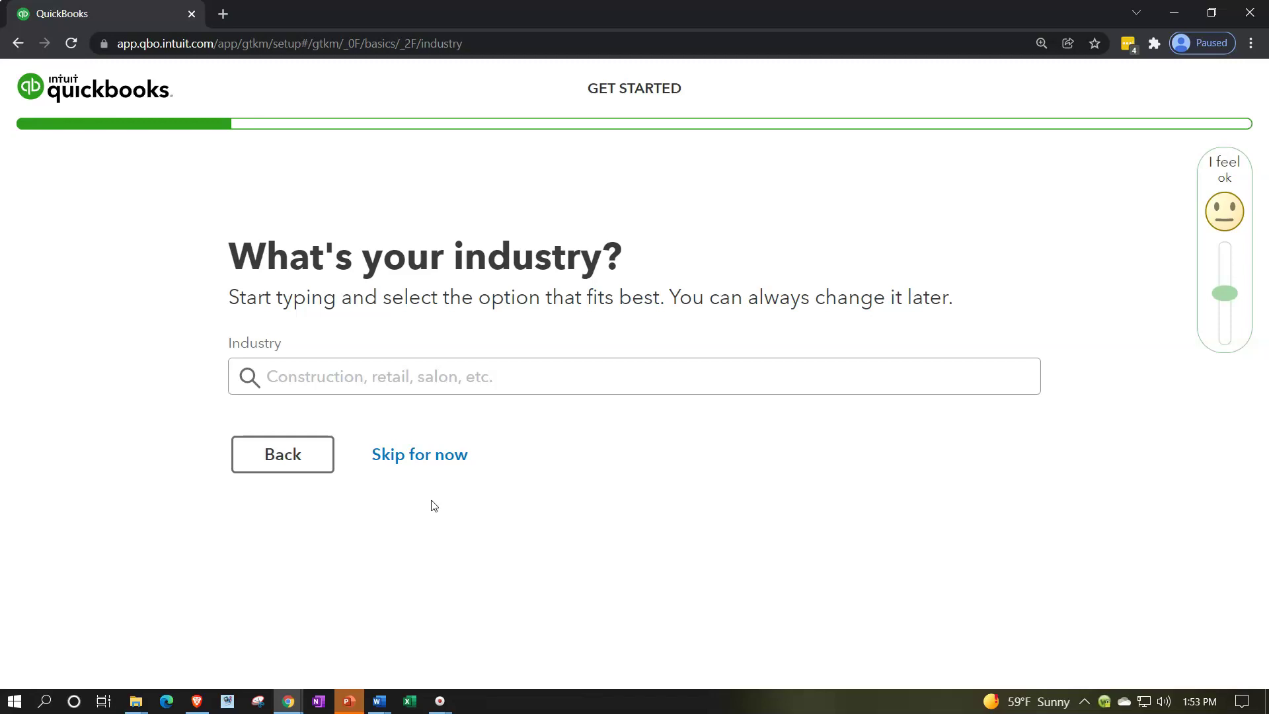
pyautogui.click(243, 377)
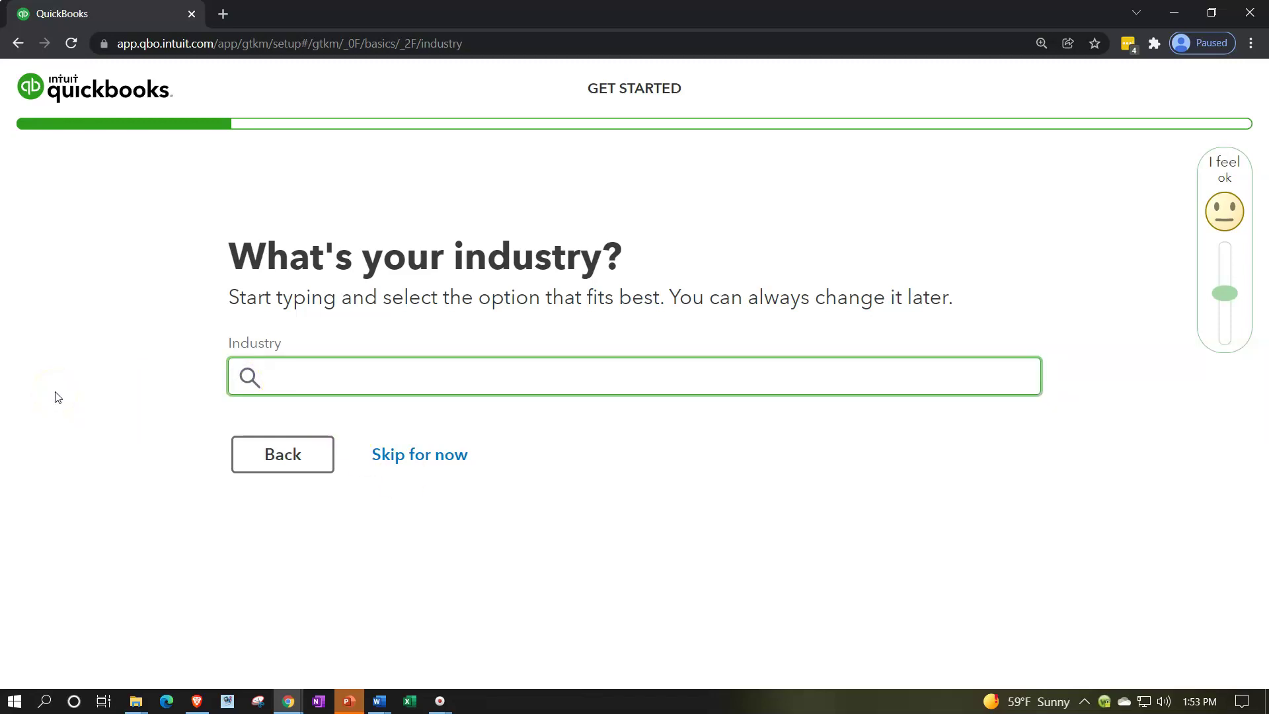
pyautogui.write('al')
pyautogui.write('l other miscellaneous store re')
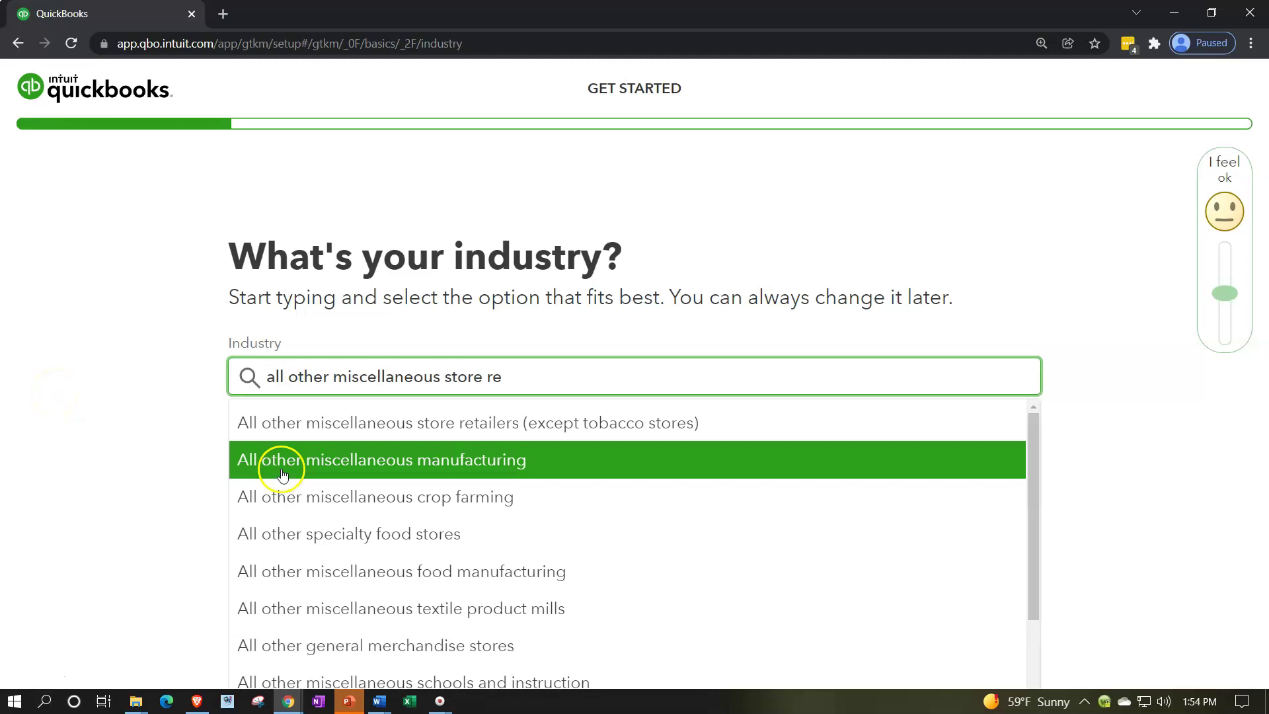
pyautogui.click(322, 421)
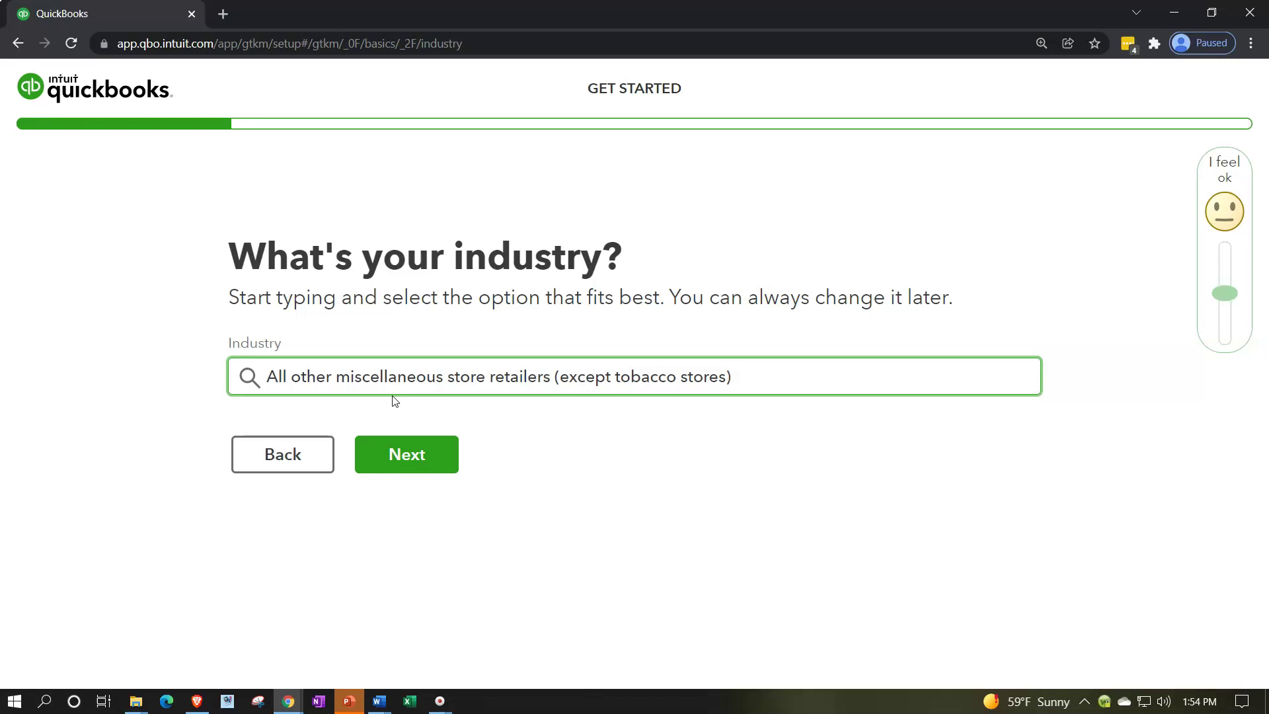
pyautogui.click(442, 394)
pyautogui.click(444, 450)
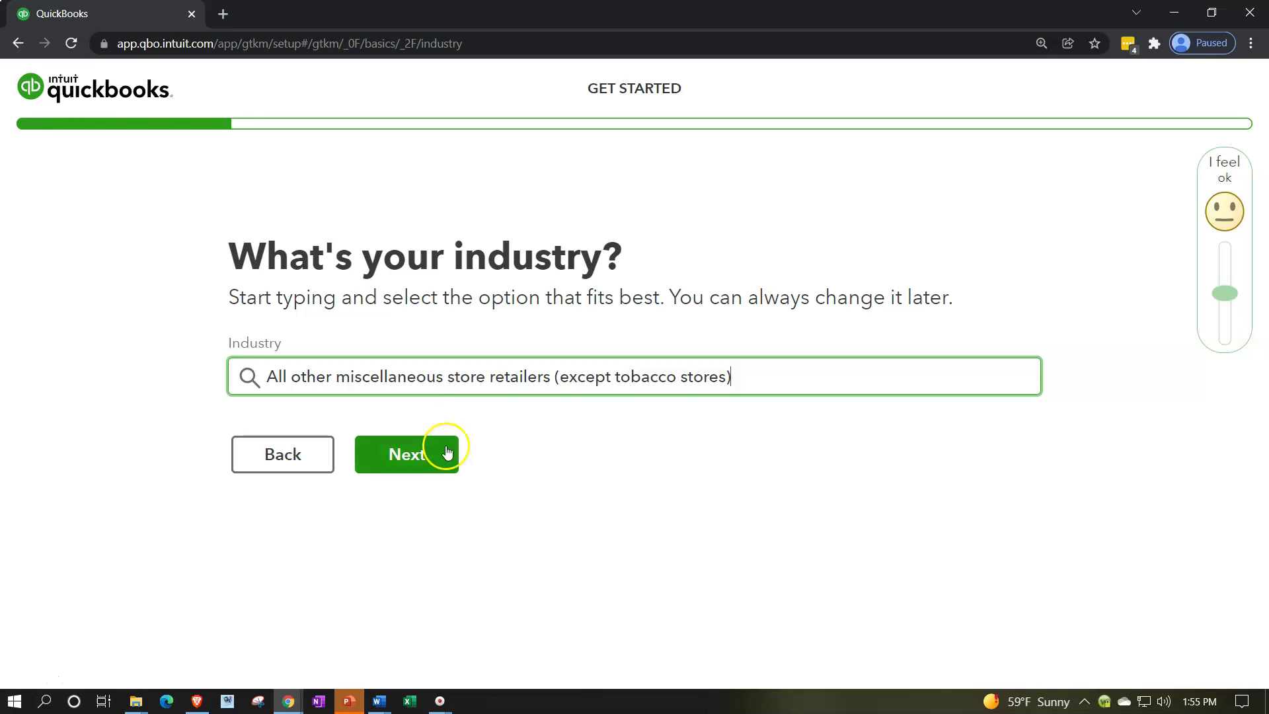
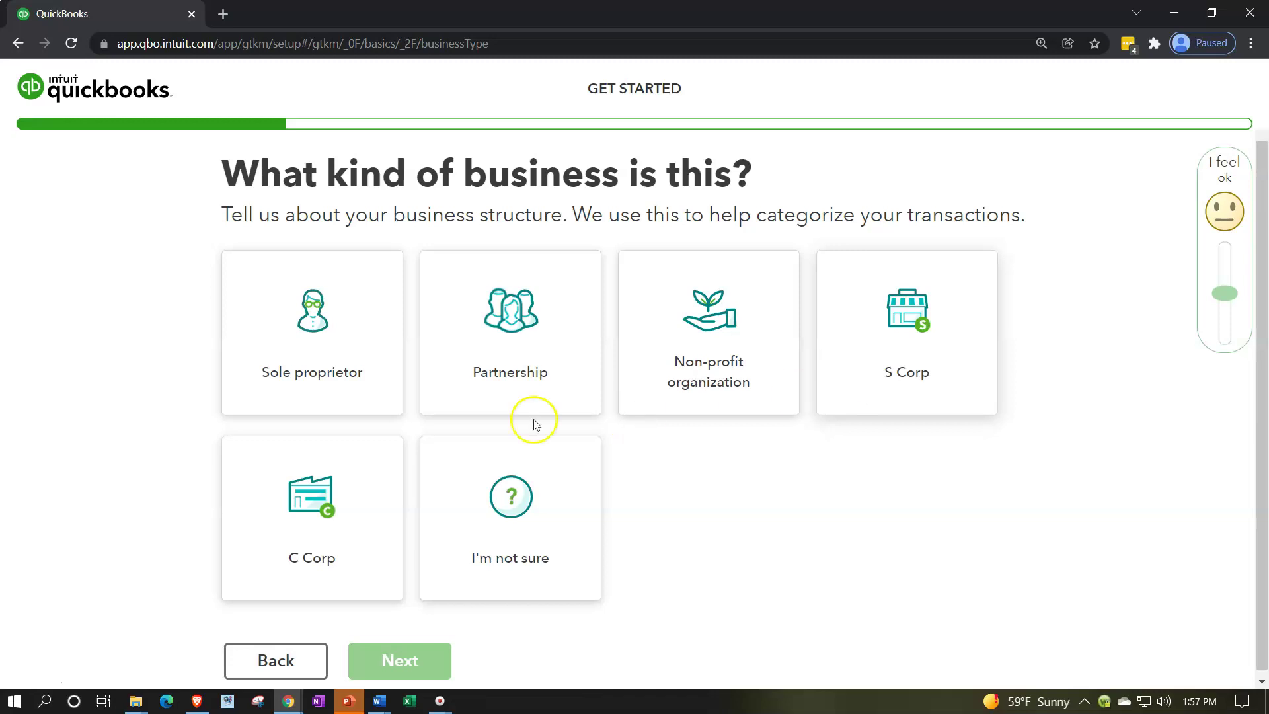
# Set the business type to Sole proprietor and specify that it makes money by providing services and selling products
pyautogui.click(315, 390)
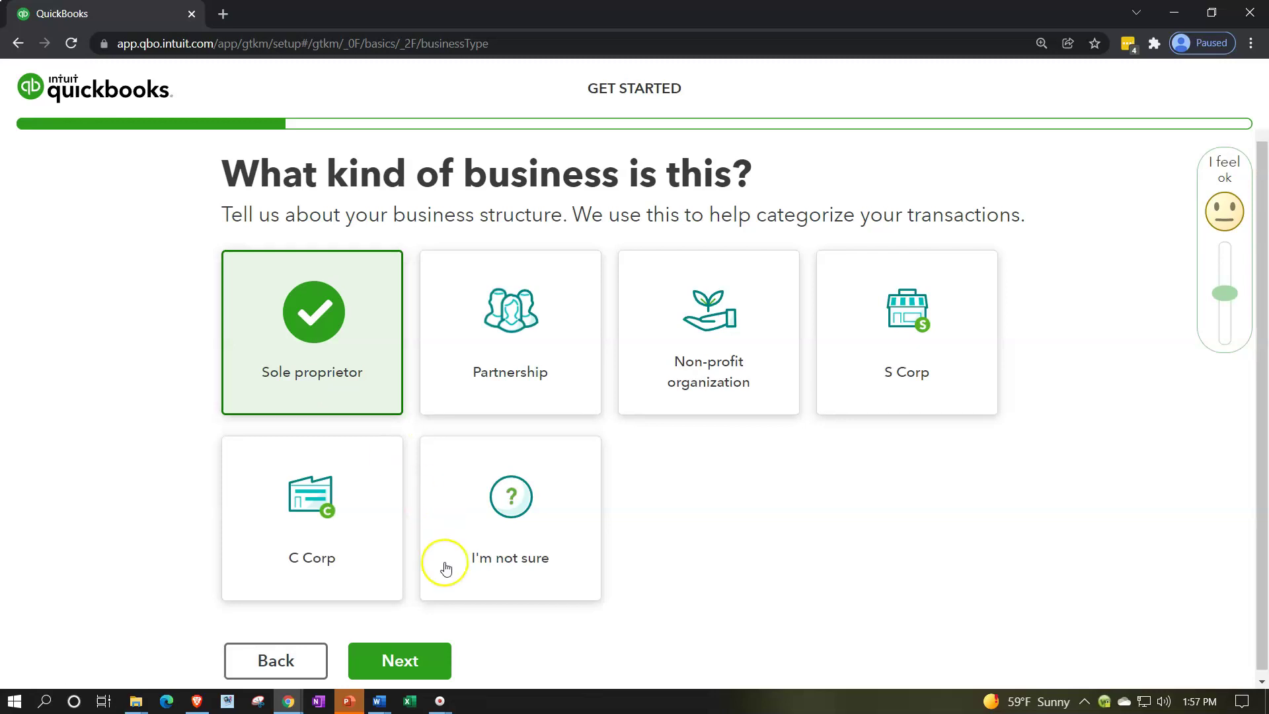
pyautogui.click(426, 658)
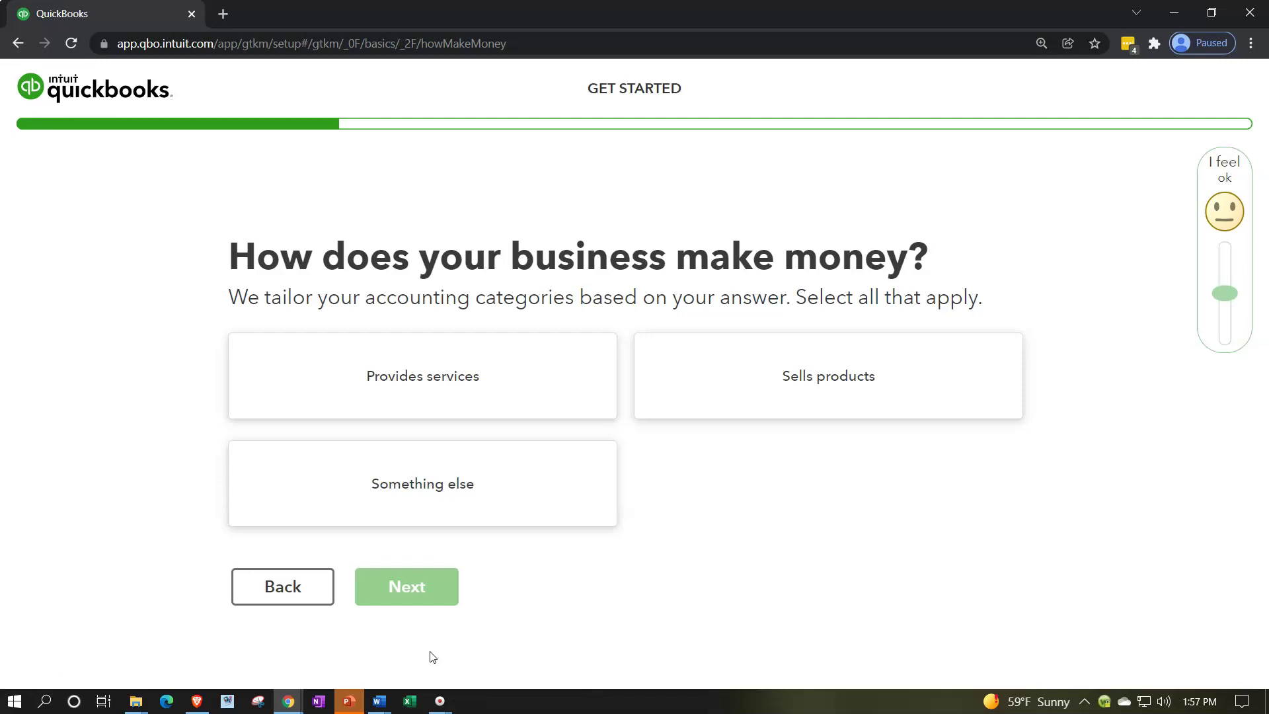
pyautogui.click(492, 382)
pyautogui.click(712, 393)
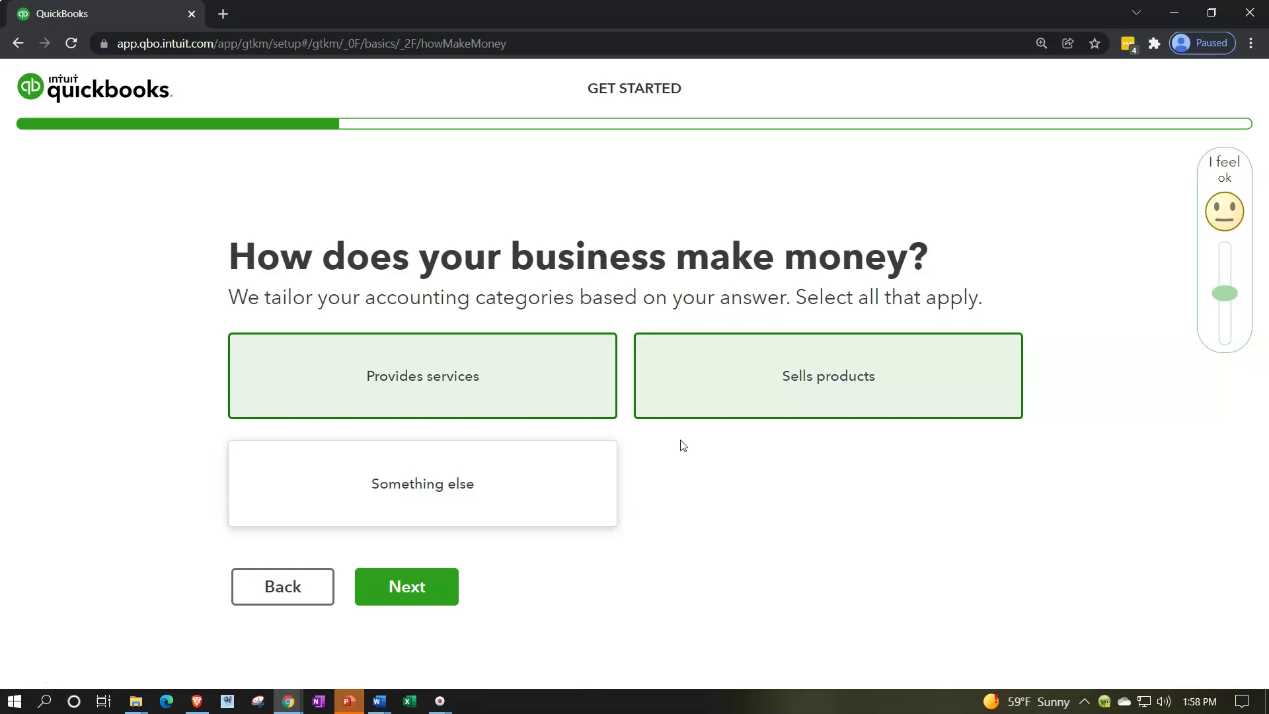
pyautogui.click(413, 593)
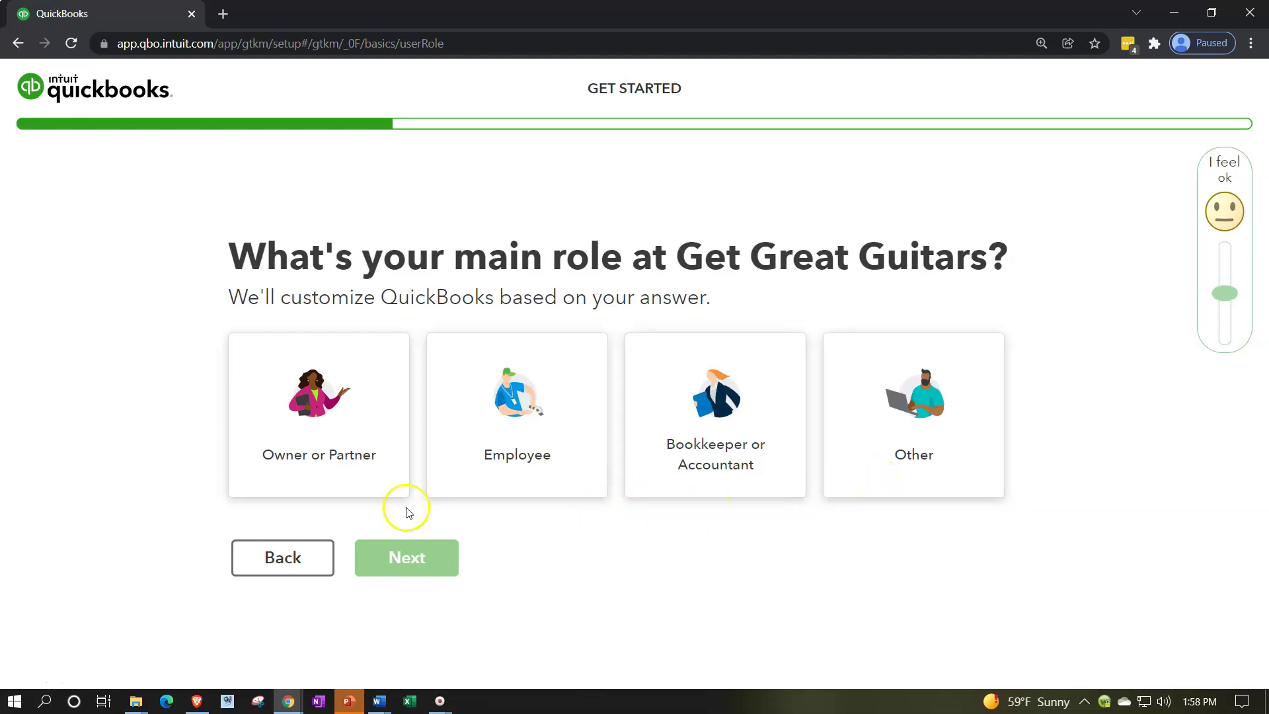
# Set the main role to Owner or Partner and specify that employees and contractors also work at the company
pyautogui.click(352, 469)
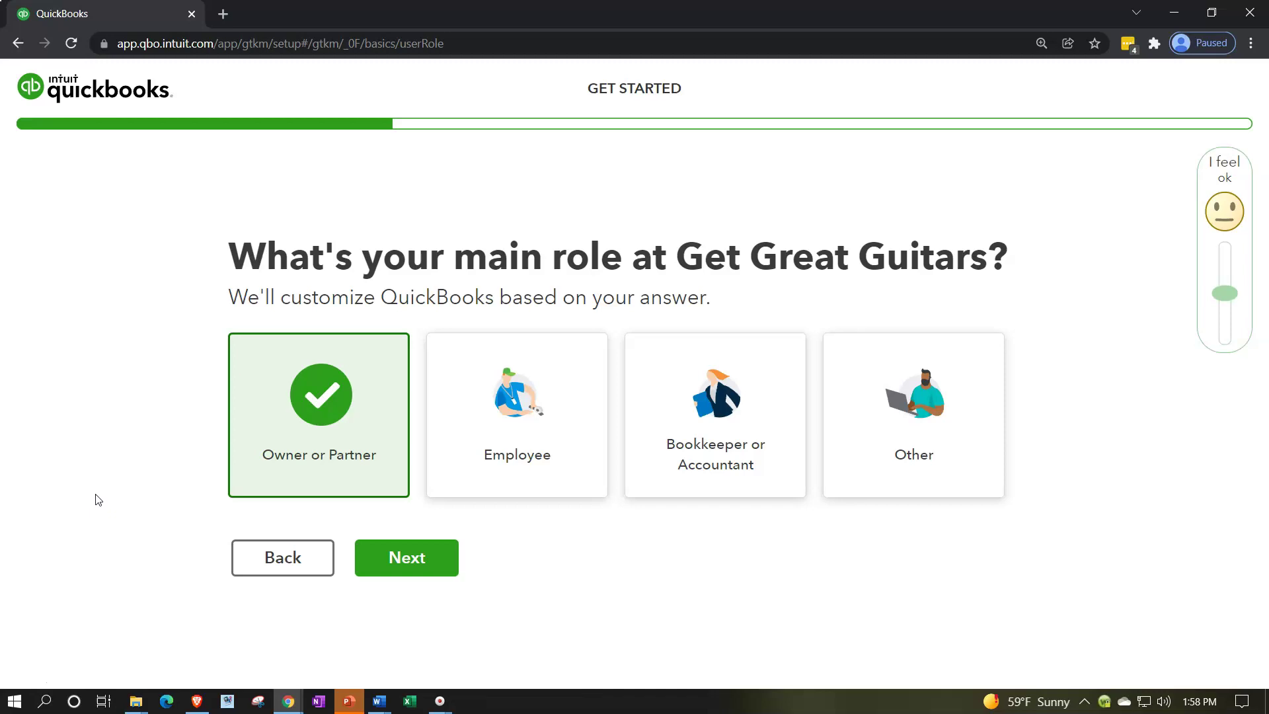
pyautogui.click(423, 562)
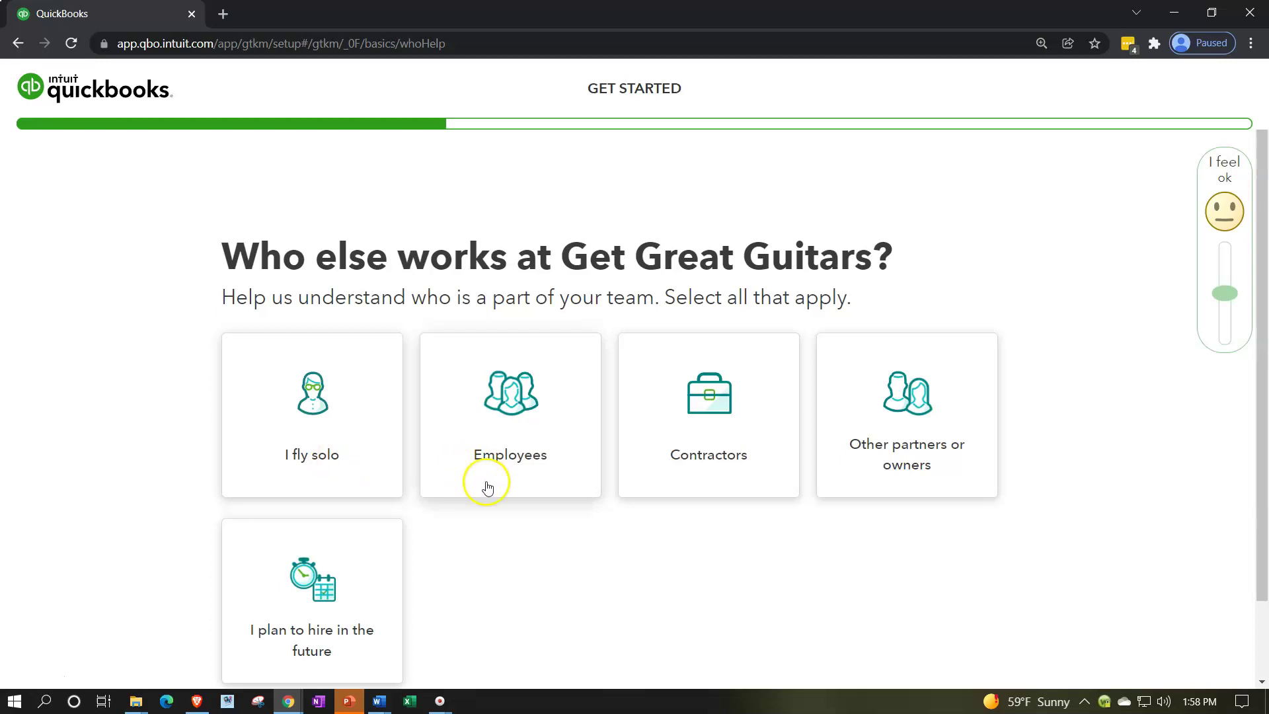
pyautogui.click(558, 464)
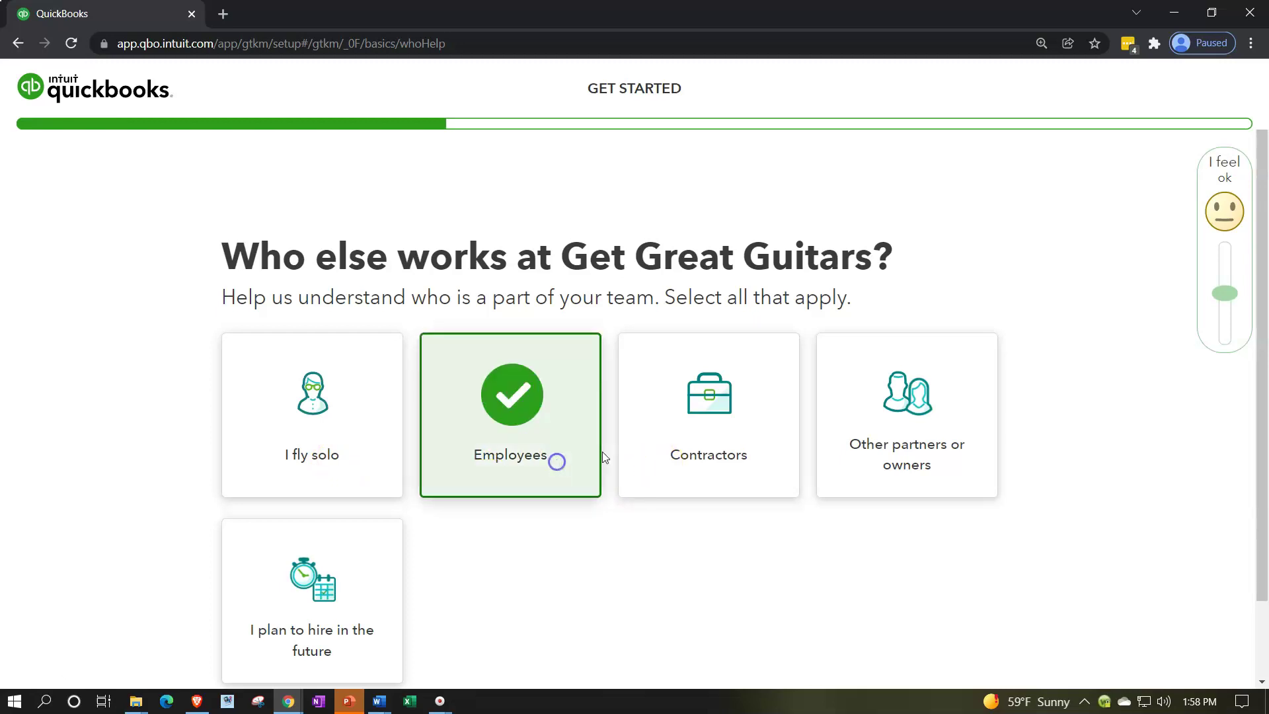
pyautogui.click(683, 433)
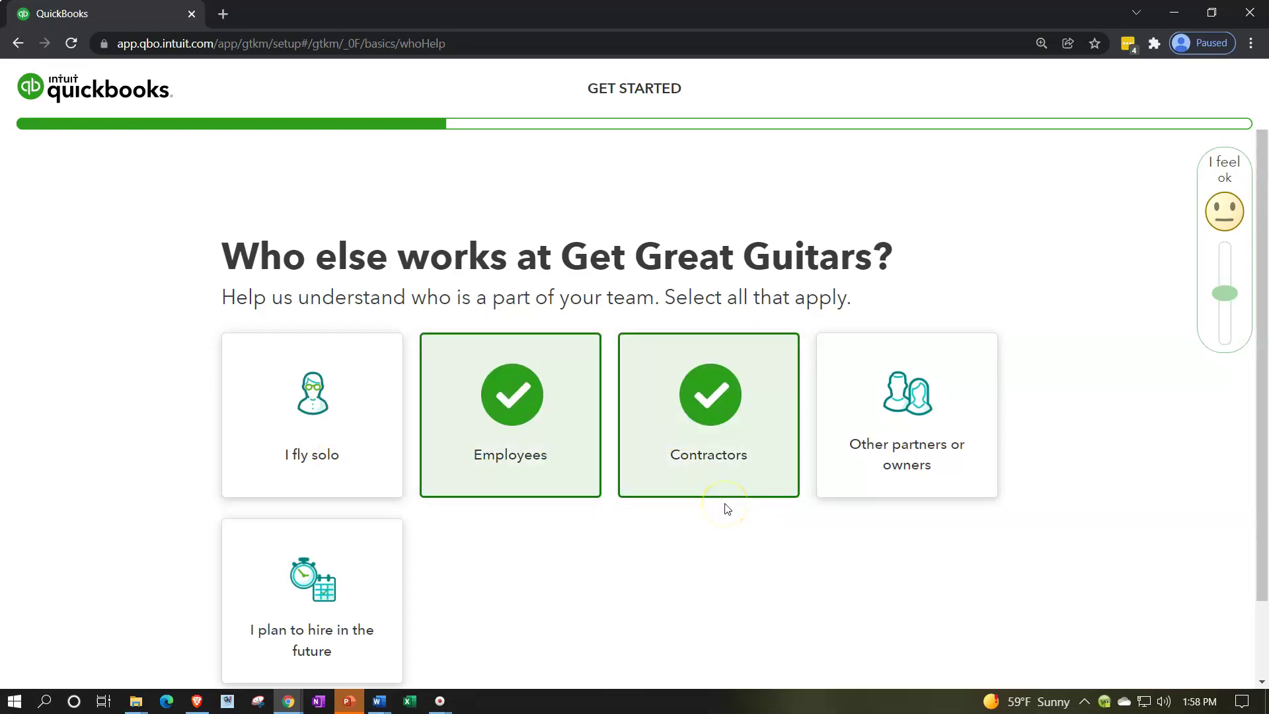
pyautogui.scroll(-1, 708, 518)
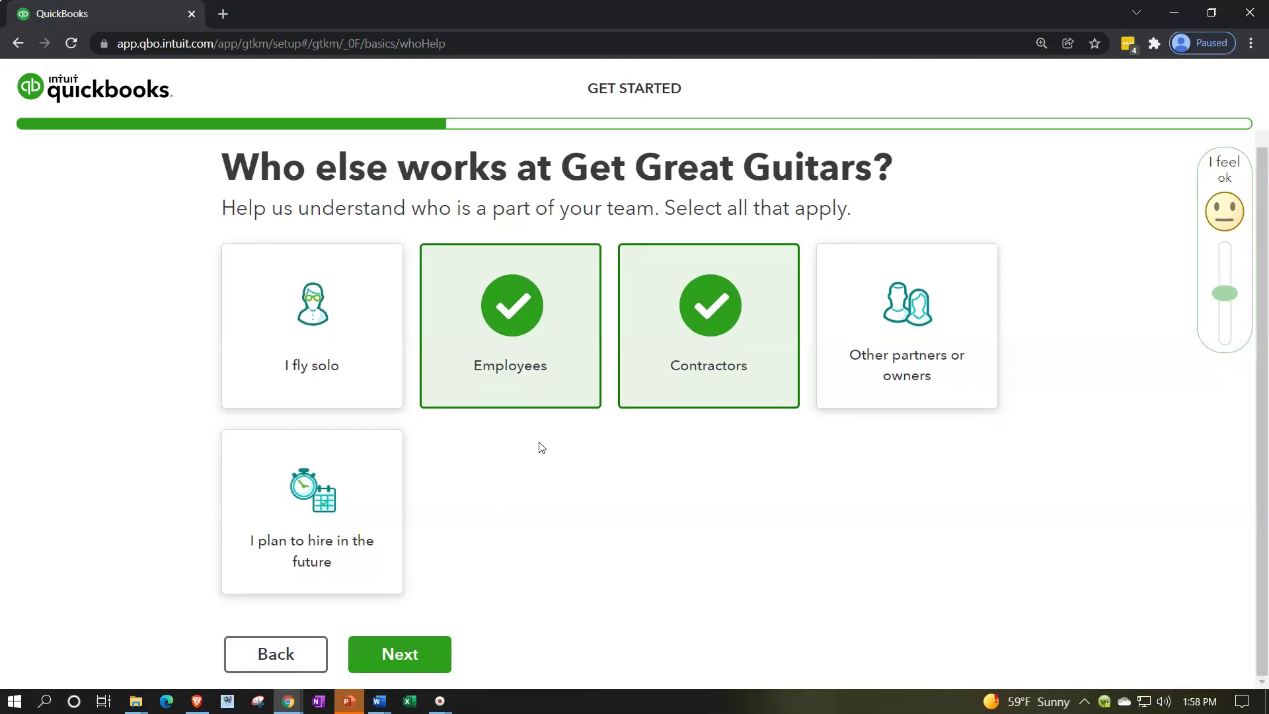
pyautogui.click(418, 648)
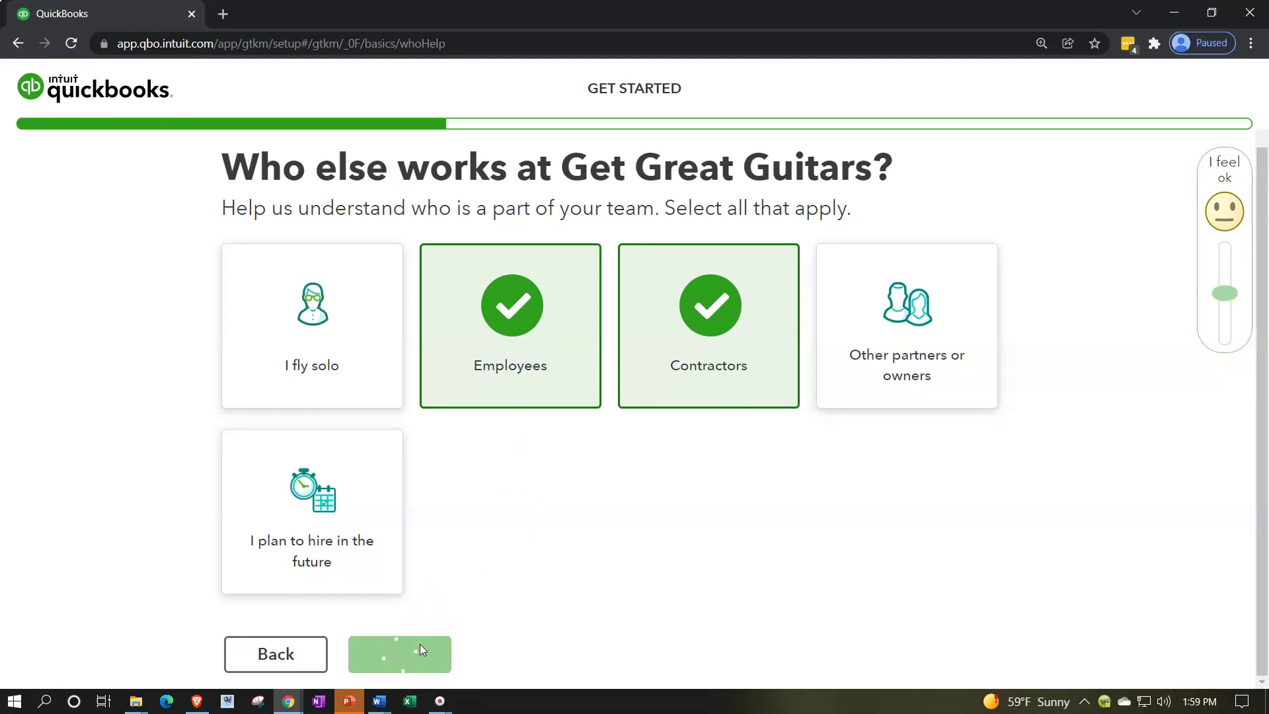
pyautogui.click(264, 474)
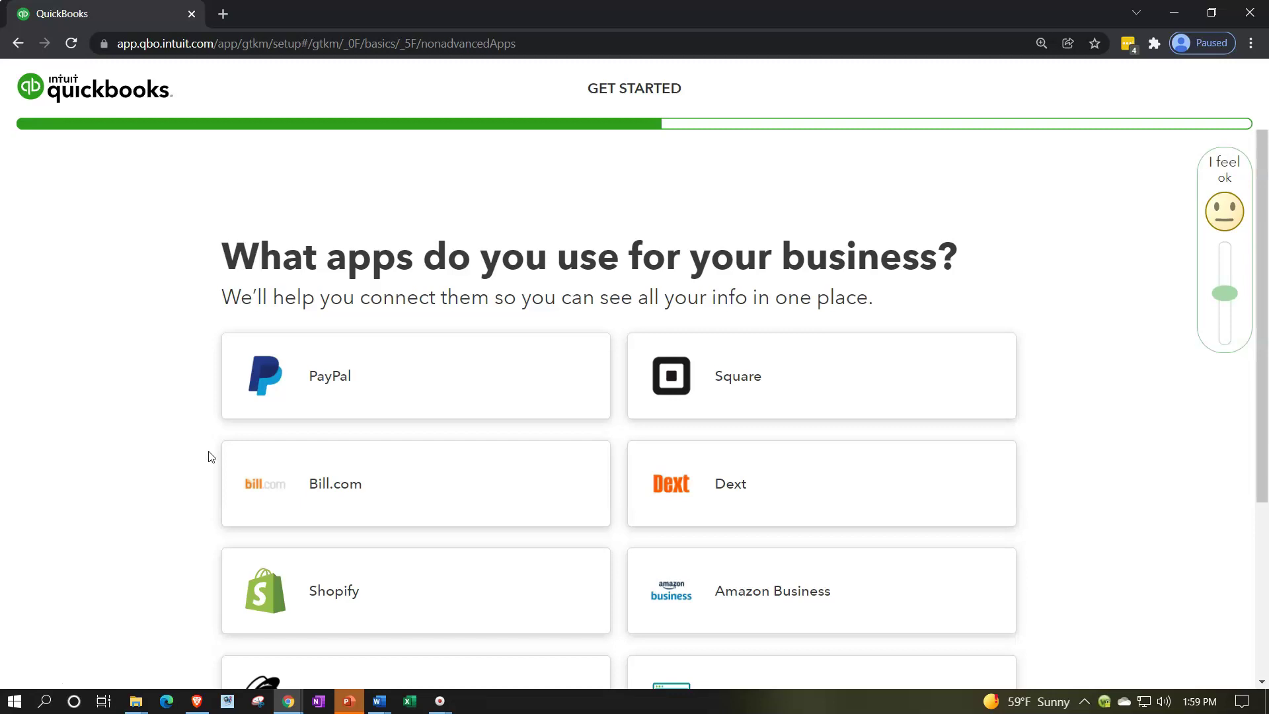
# Skip the question about business apps and choose to set up QuickBooks to start using it right away
pyautogui.scroll(-1, 182, 462)
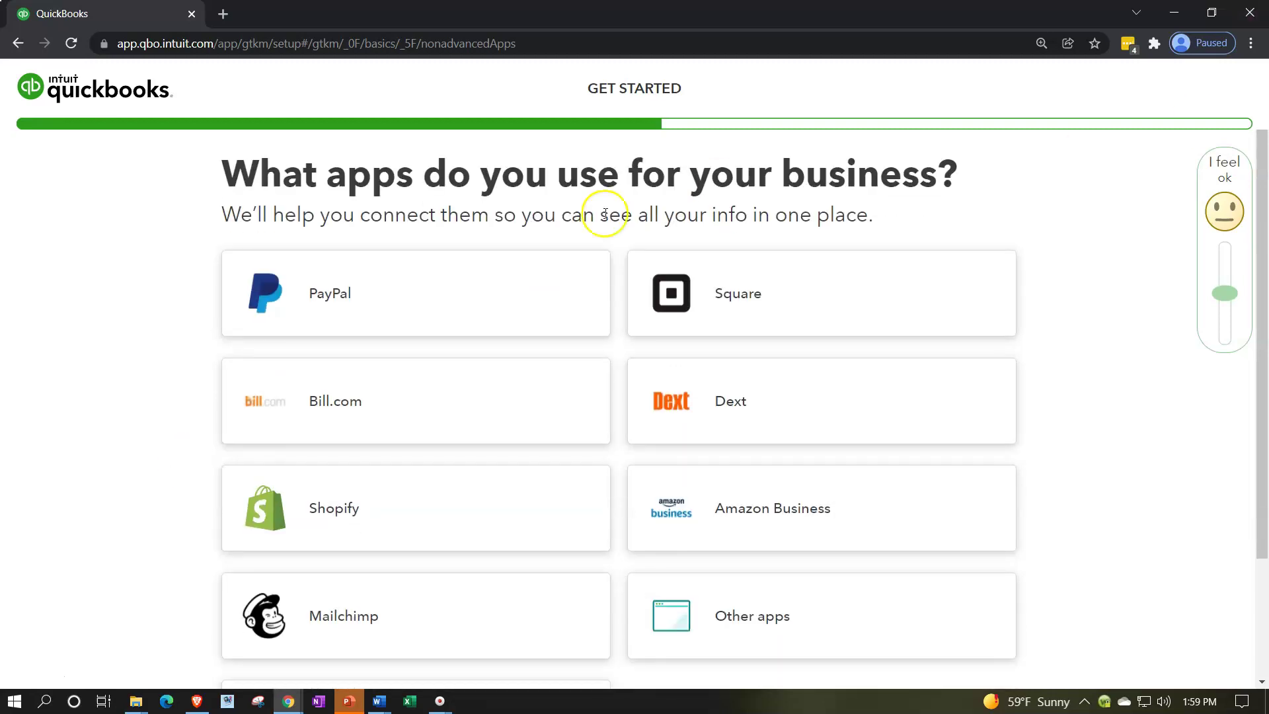
pyautogui.scroll(-1, 54, 406)
pyautogui.click(59, 404)
pyautogui.scroll(-1, 60, 404)
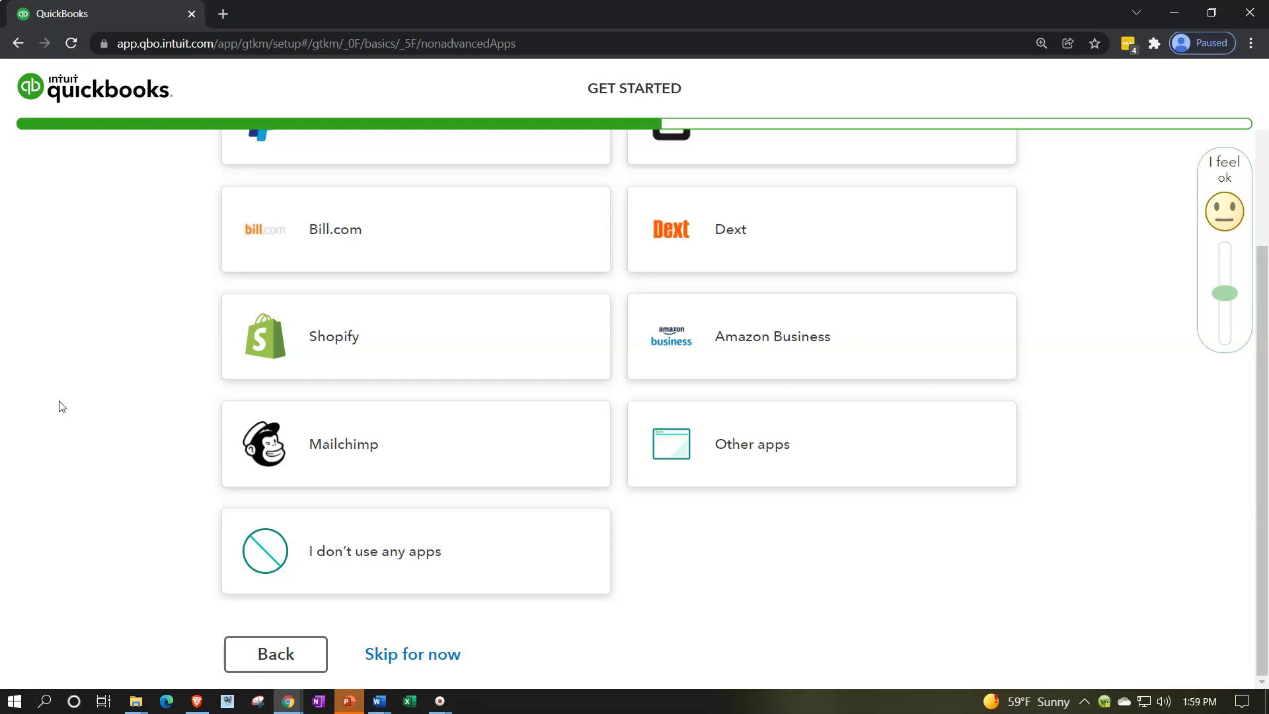
pyautogui.click(464, 653)
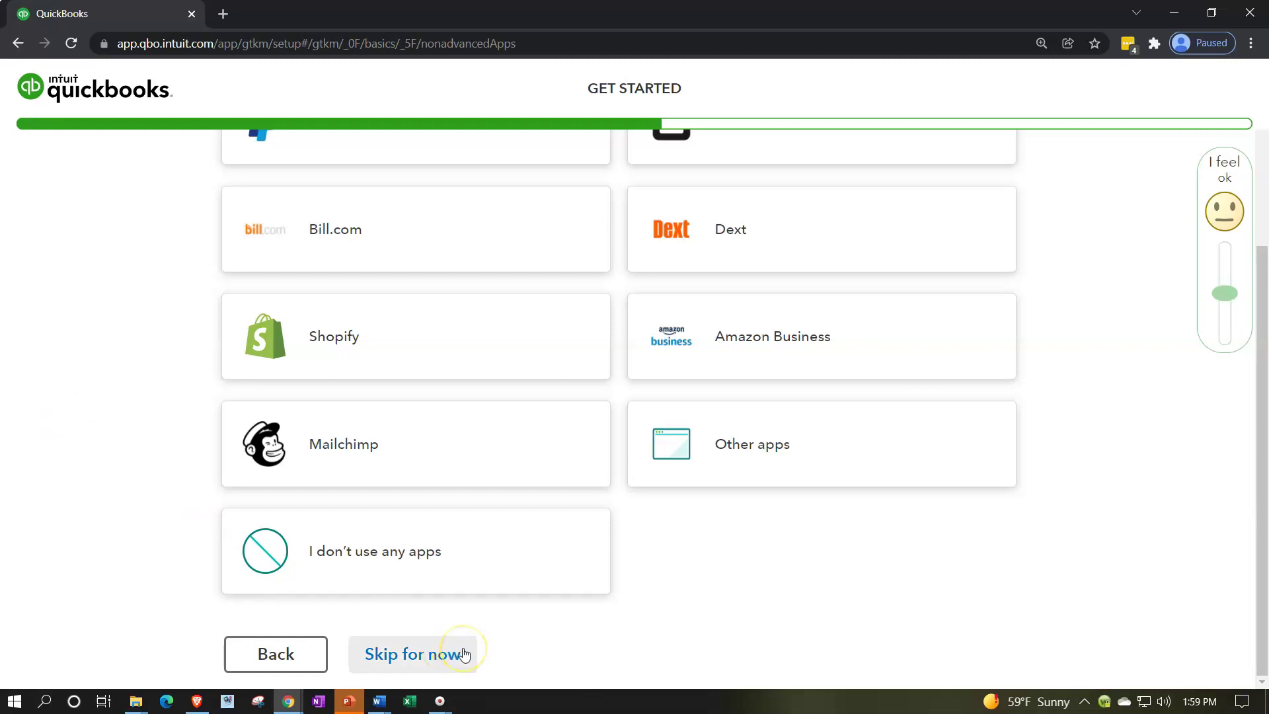
pyautogui.click(461, 655)
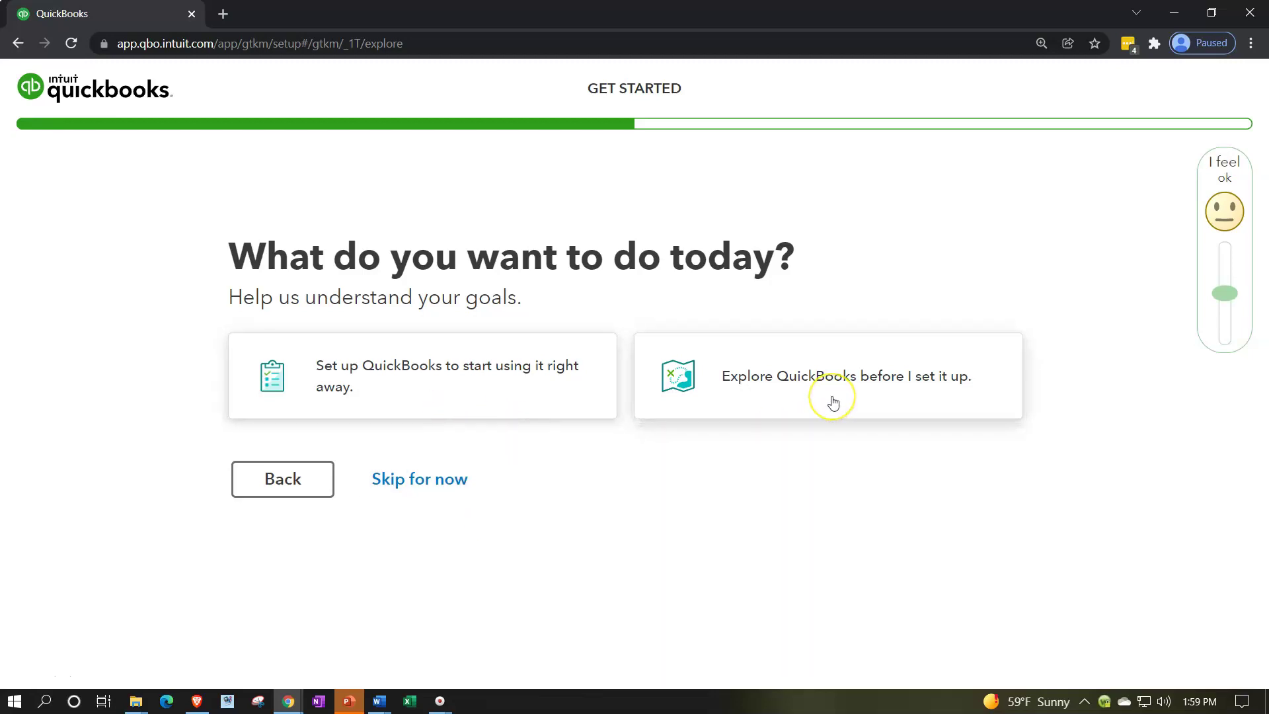
pyautogui.click(538, 403)
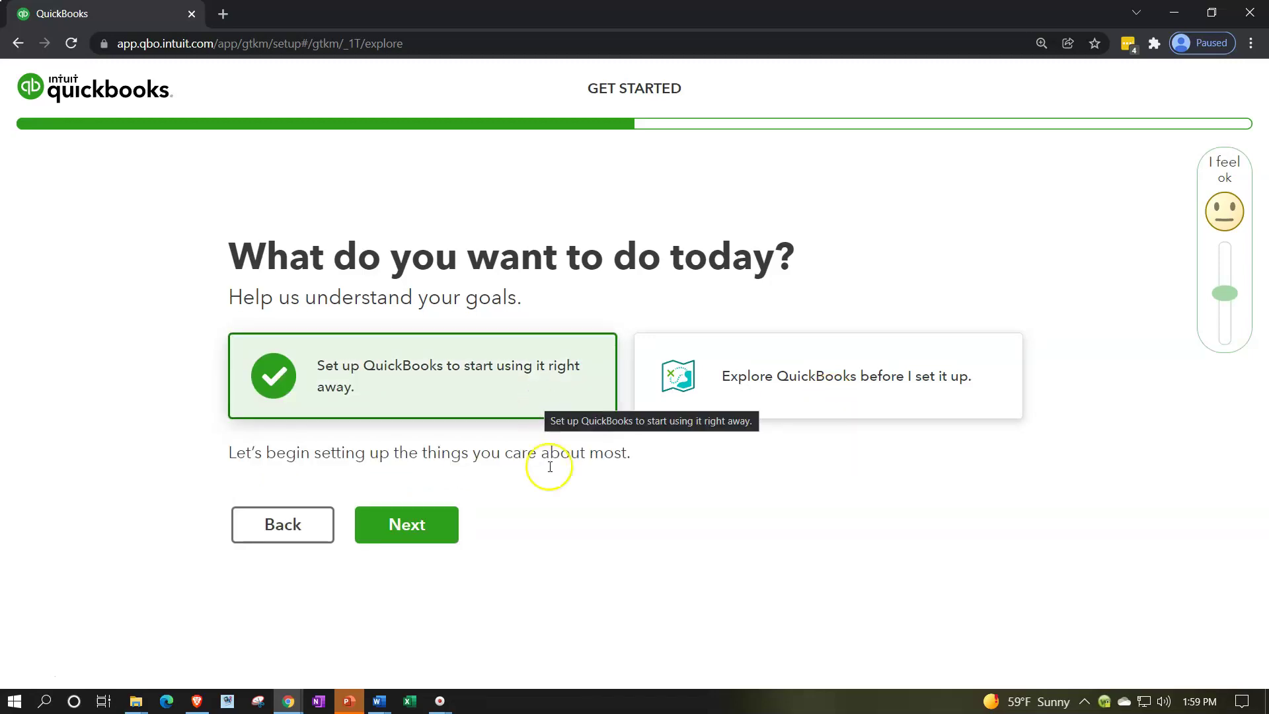
pyautogui.click(441, 537)
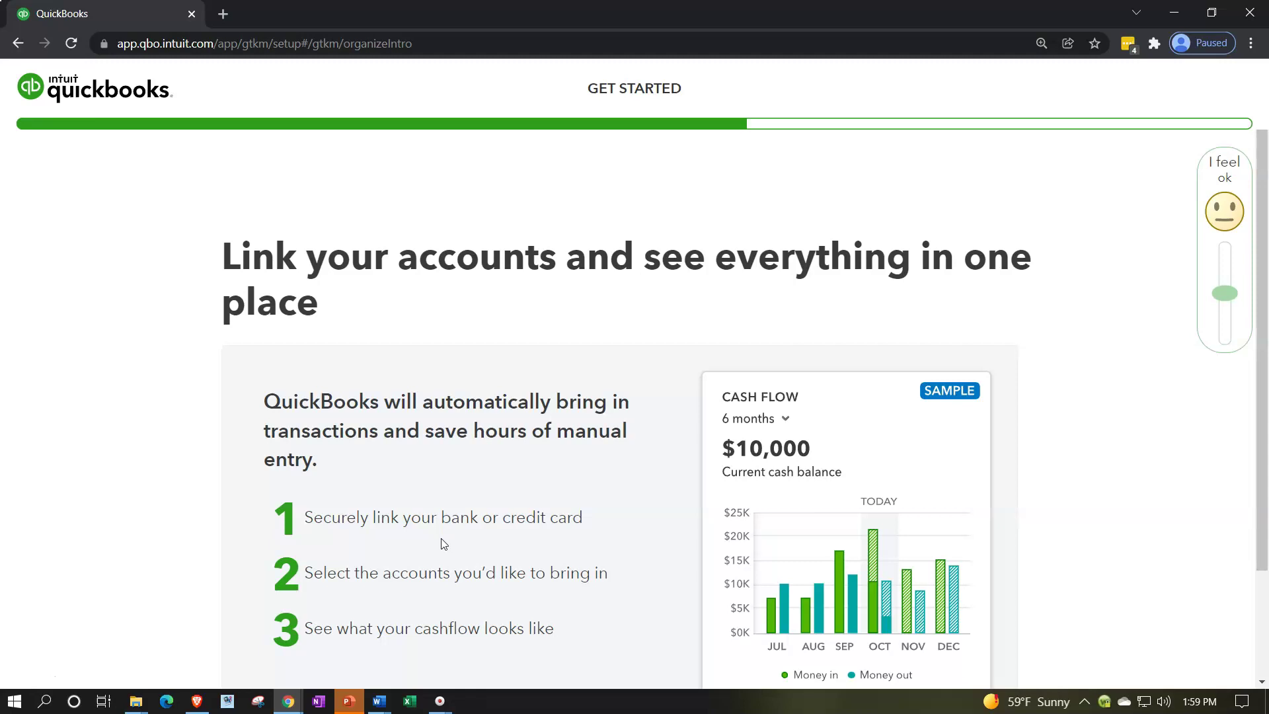
# Skip linking bank or credit card accounts and skip the question about what to set up next
pyautogui.scroll(-1, 443, 544)
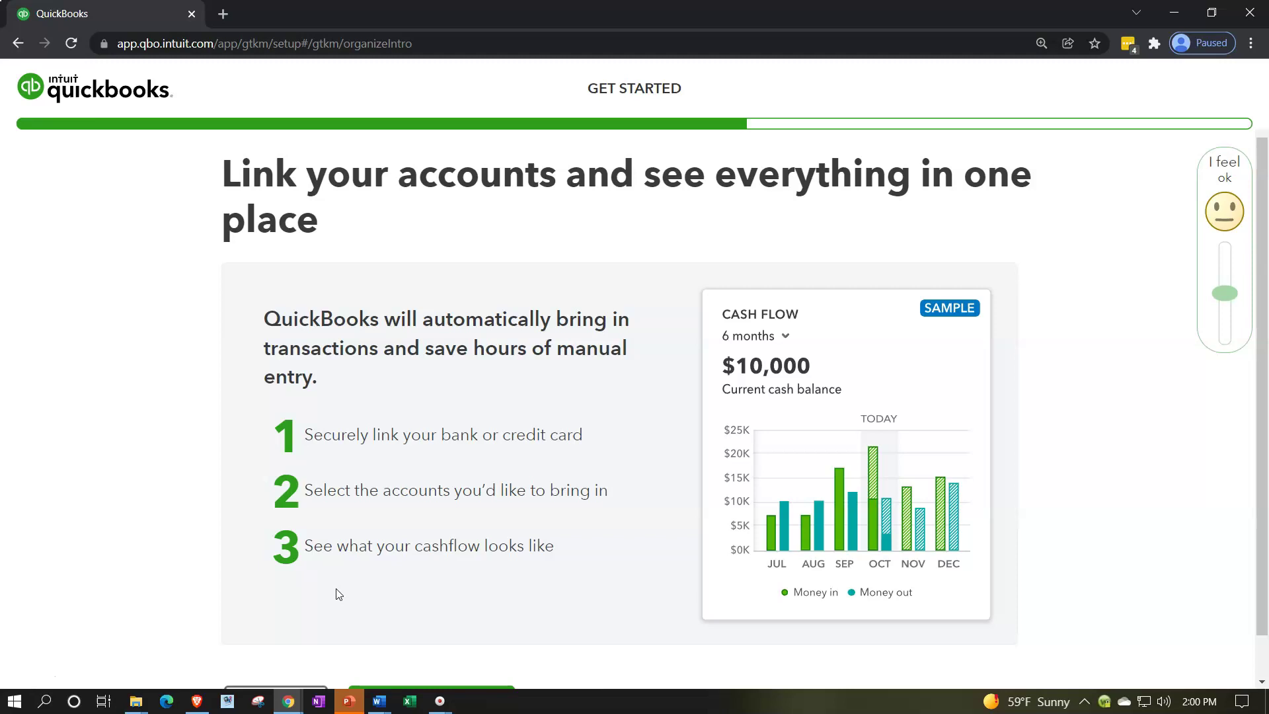
pyautogui.scroll(-1, 337, 592)
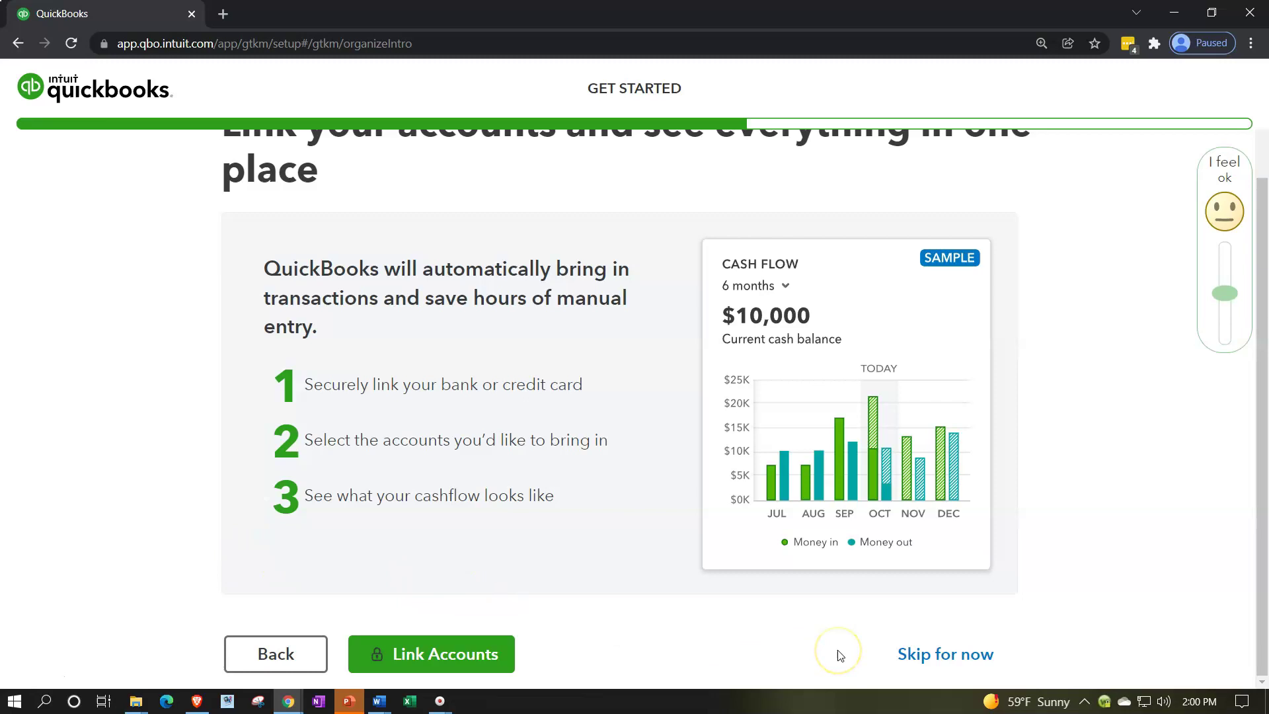
pyautogui.click(942, 654)
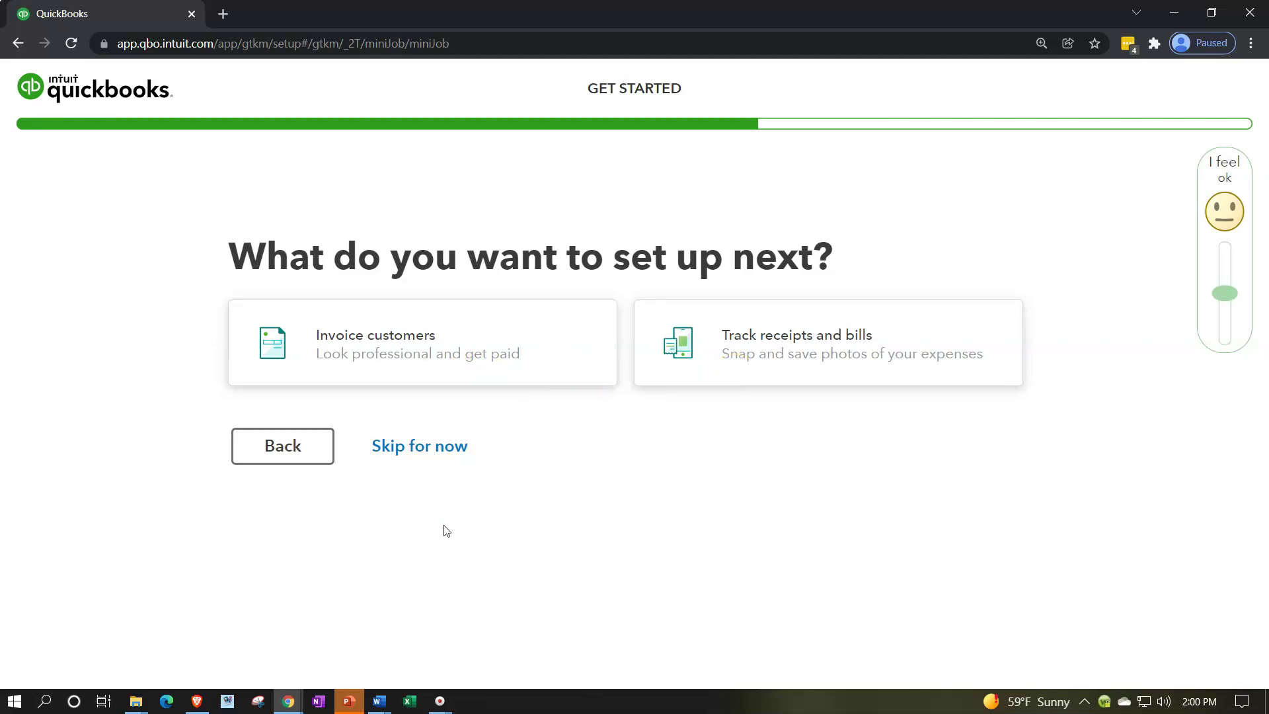
pyautogui.click(441, 456)
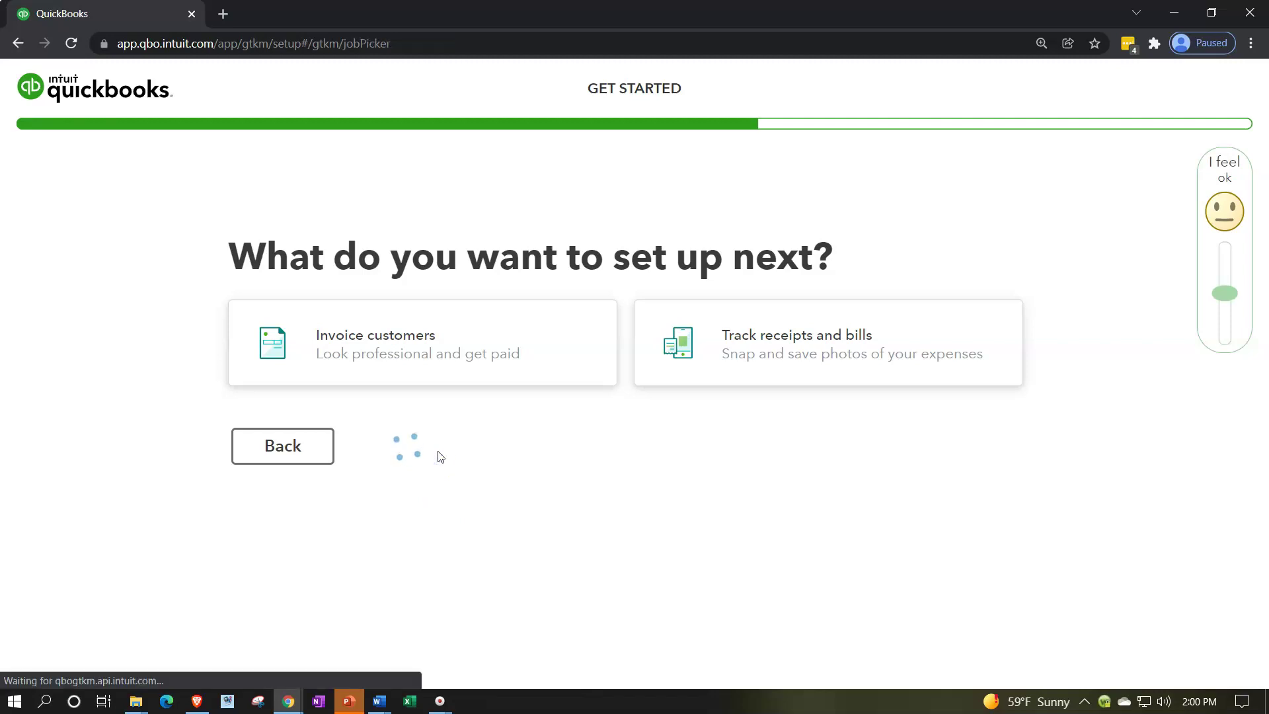
pyautogui.click(189, 490)
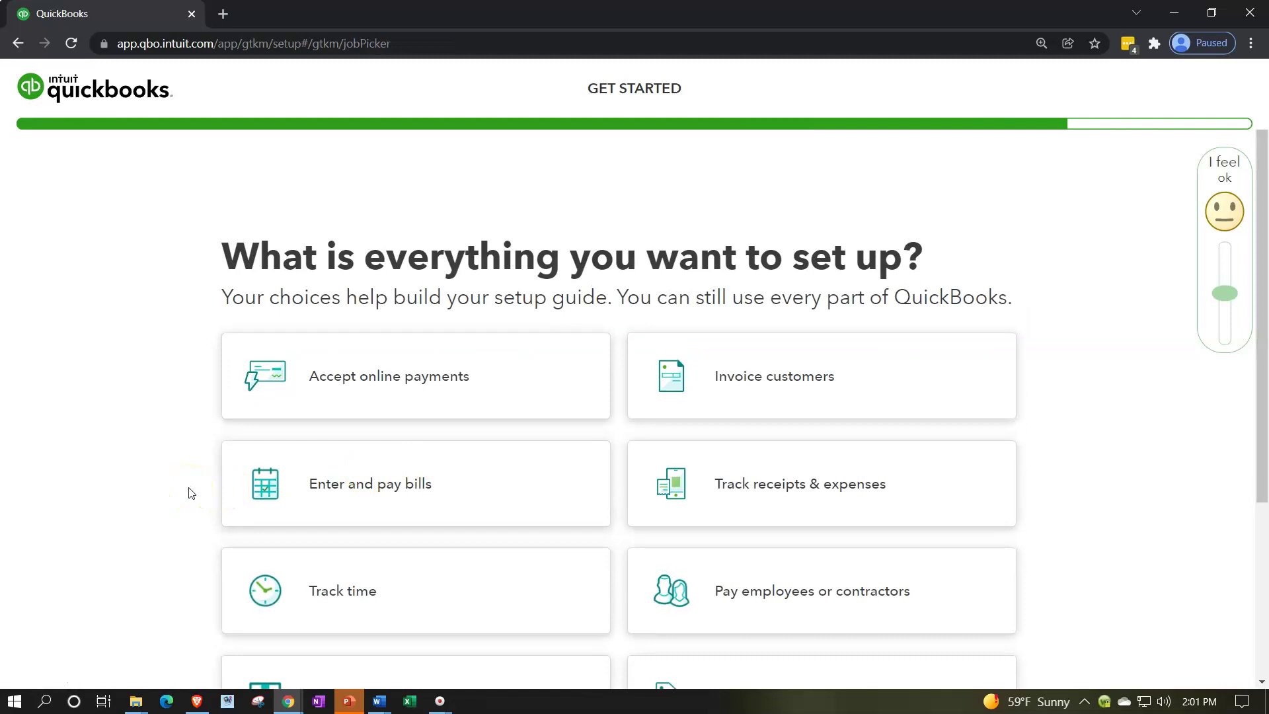
pyautogui.click(193, 502)
pyautogui.click(227, 554)
pyautogui.click(223, 592)
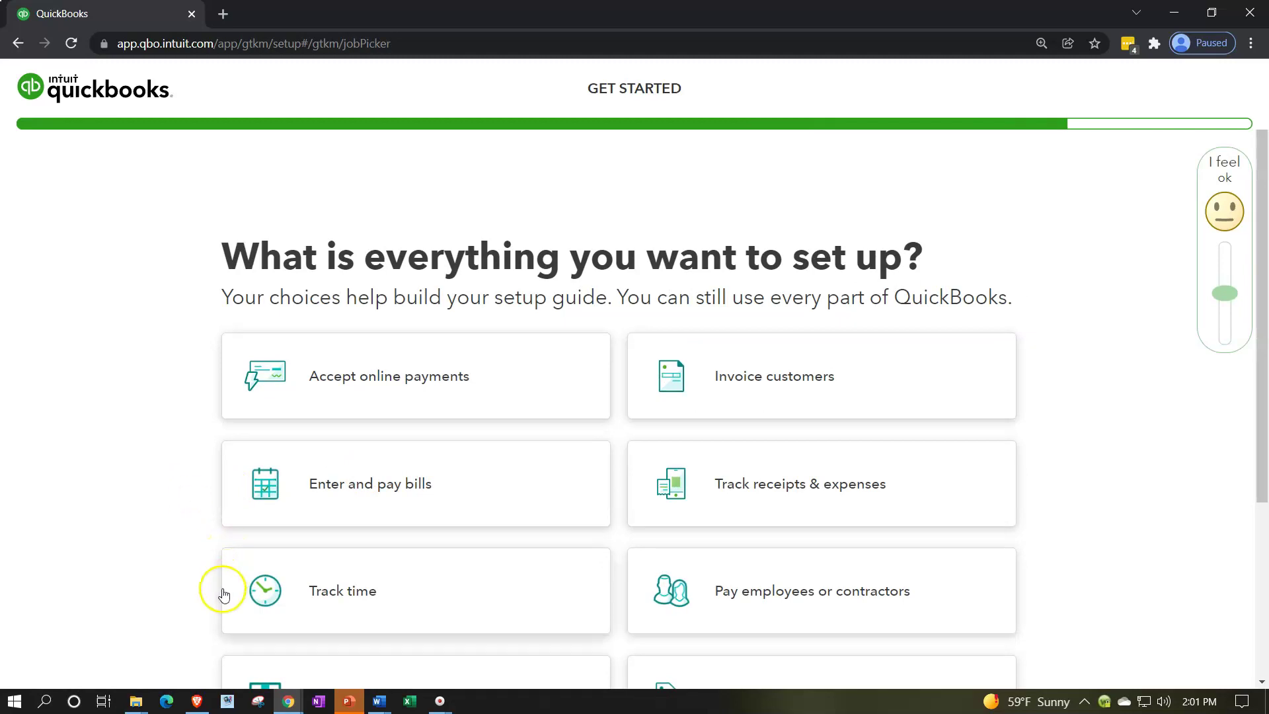
pyautogui.click(161, 575)
pyautogui.scroll(-1, 150, 566)
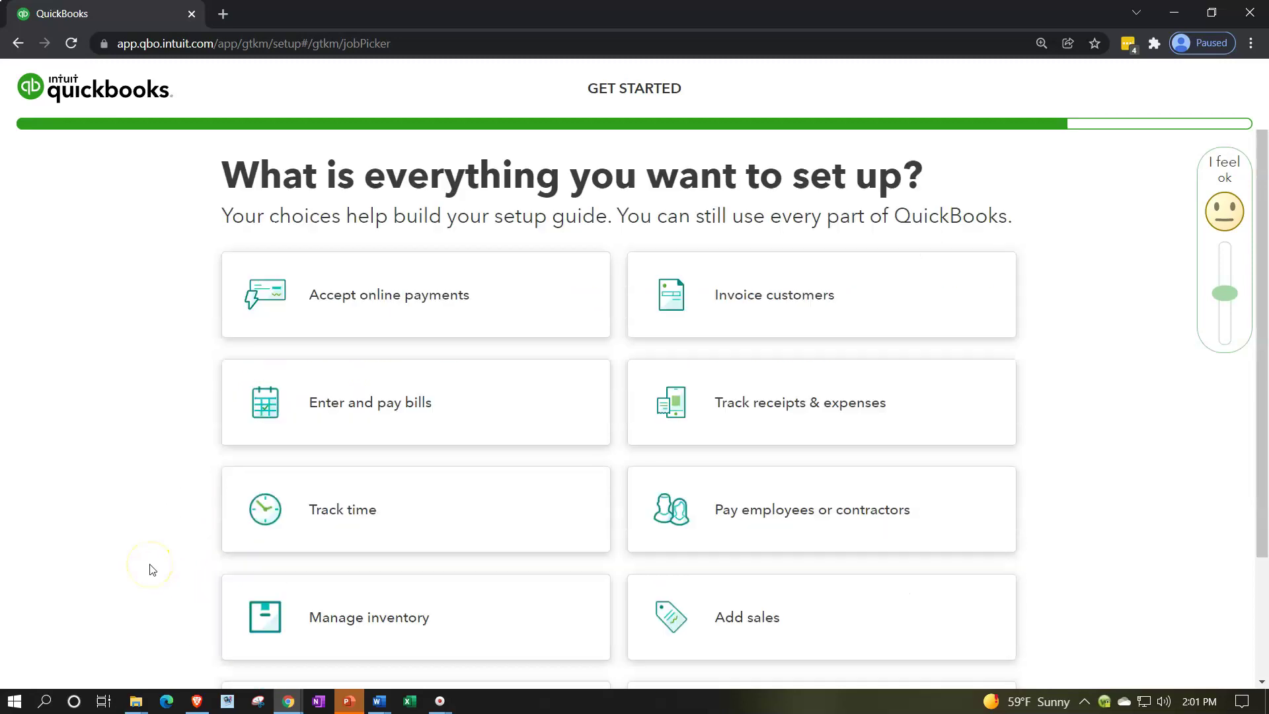
pyautogui.click(222, 539)
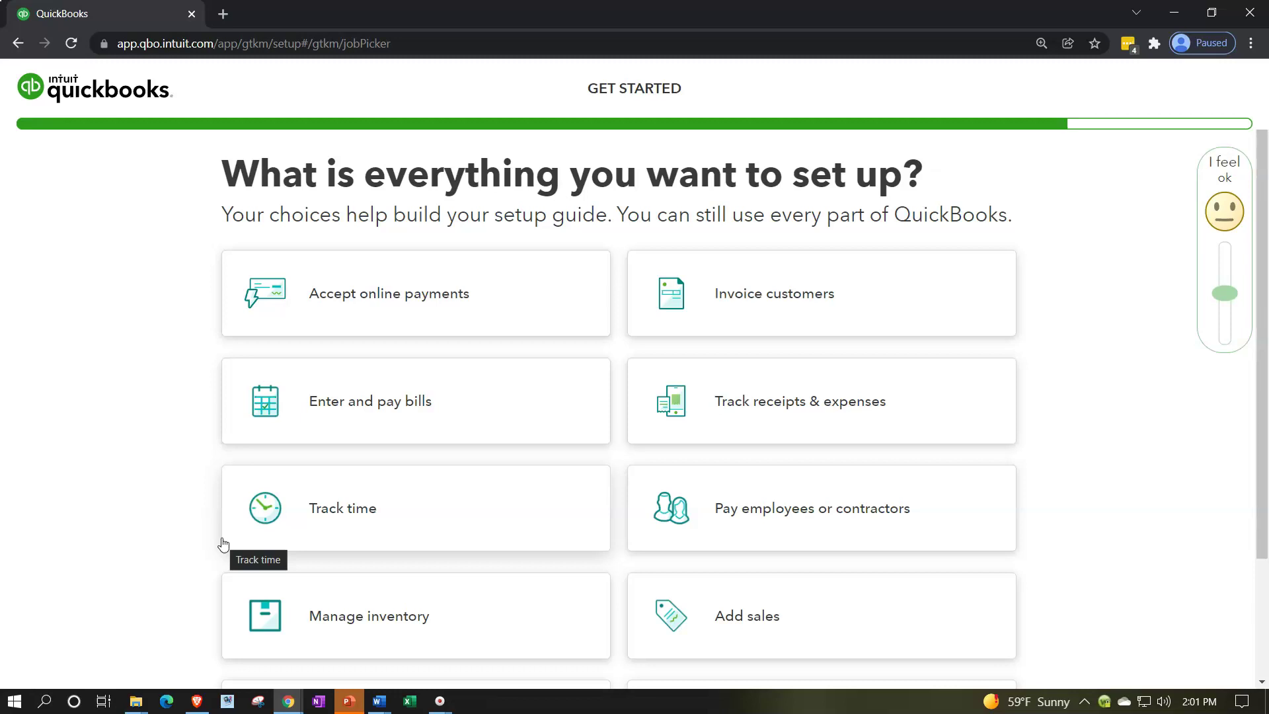
pyautogui.click(384, 507)
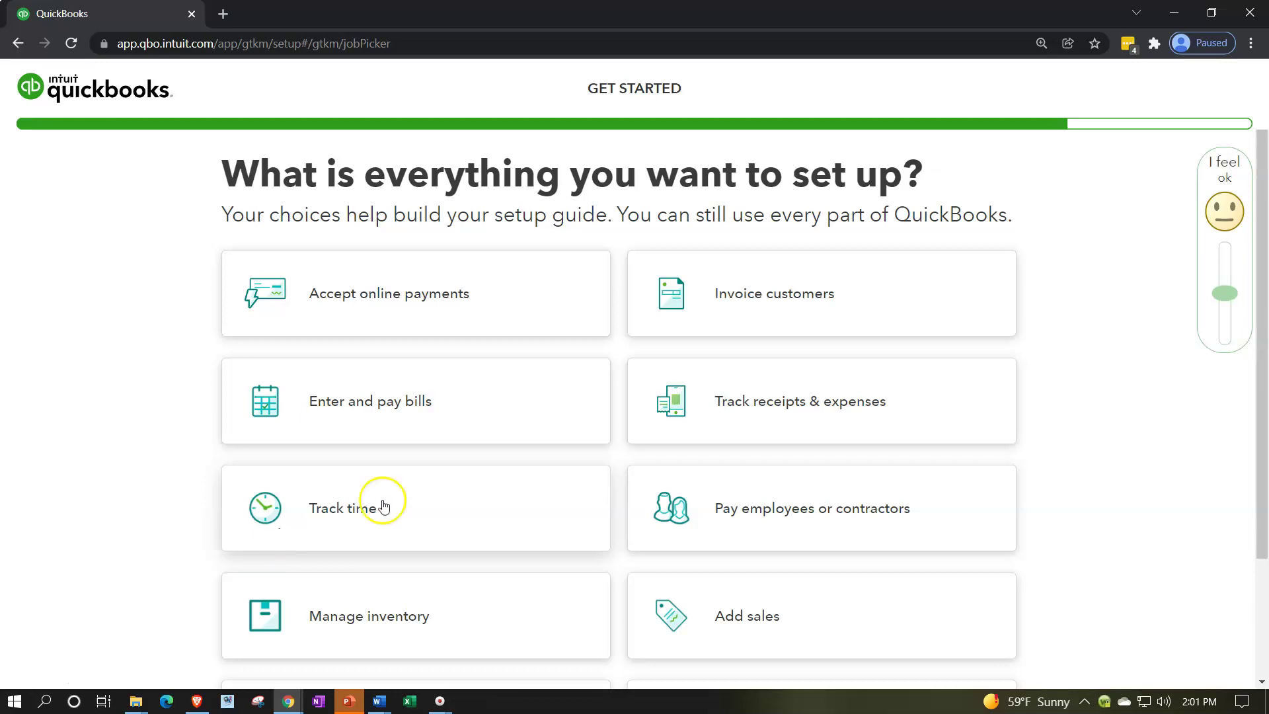
pyautogui.click(403, 330)
pyautogui.click(742, 326)
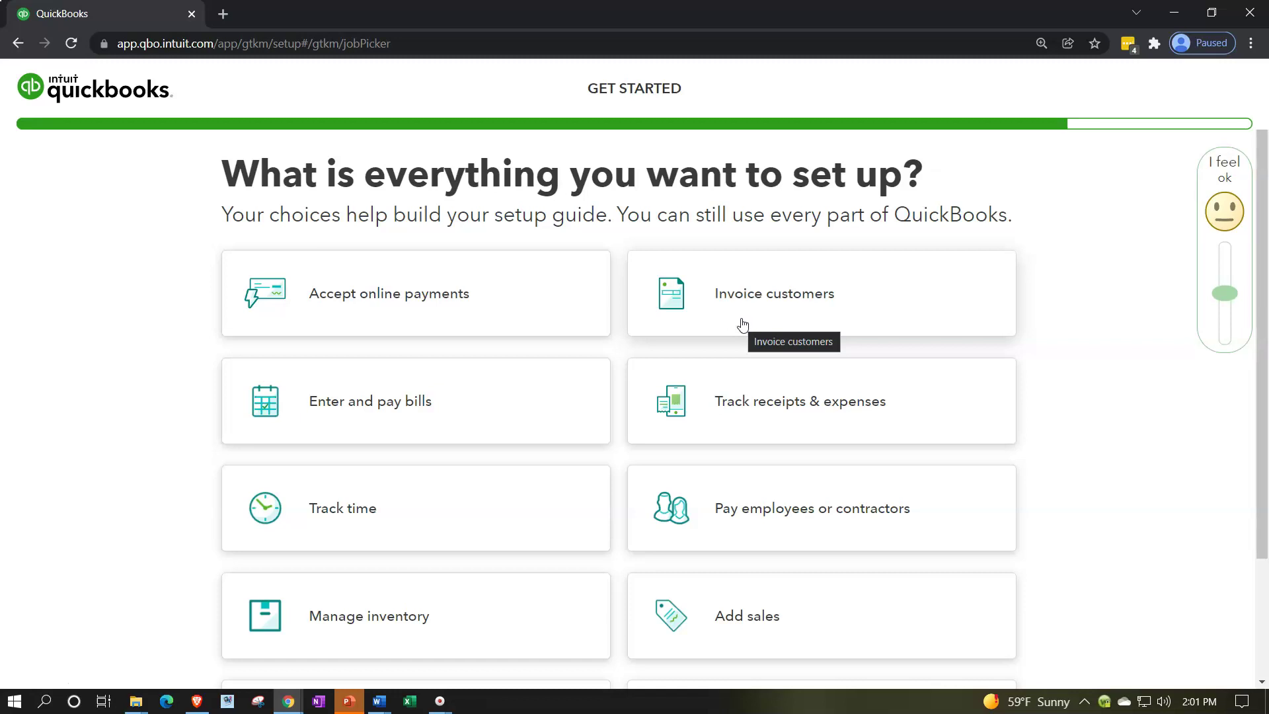
# Choose to set up Invoice customers, Enter and pay bills, Track receipts & expenses, Track time, and Pay employees or contractors
pyautogui.click(742, 325)
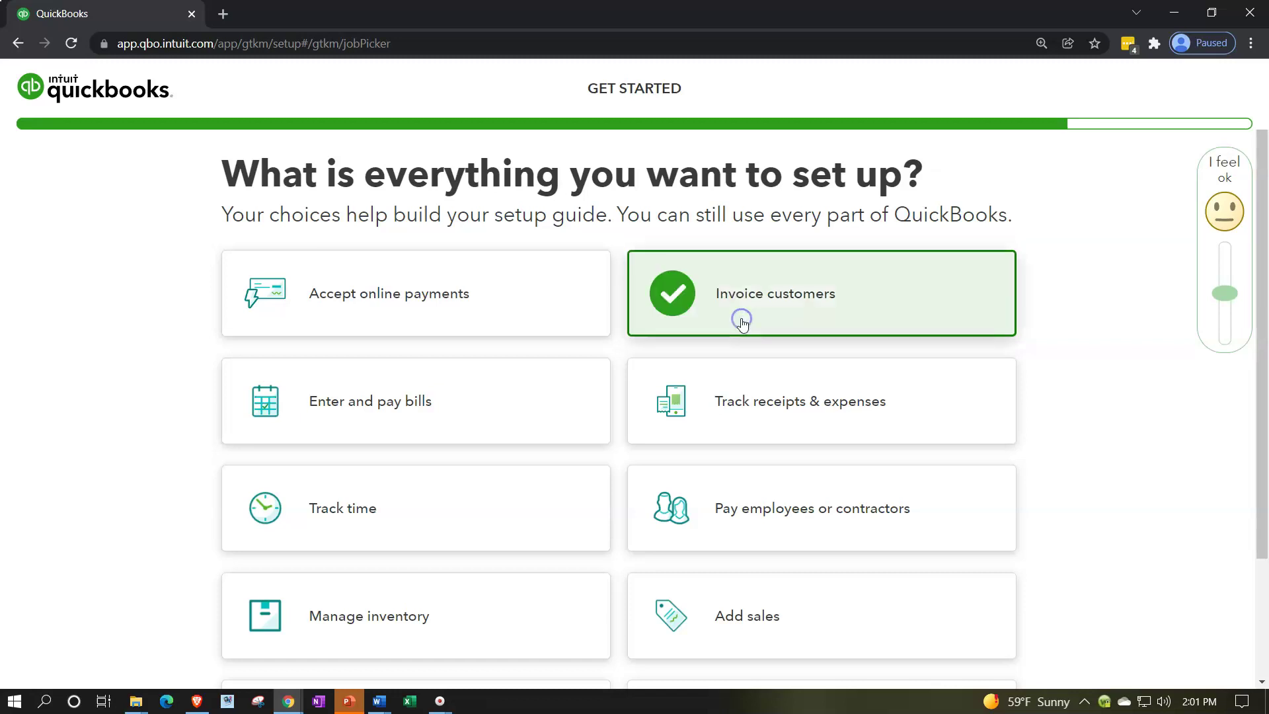
pyautogui.click(500, 421)
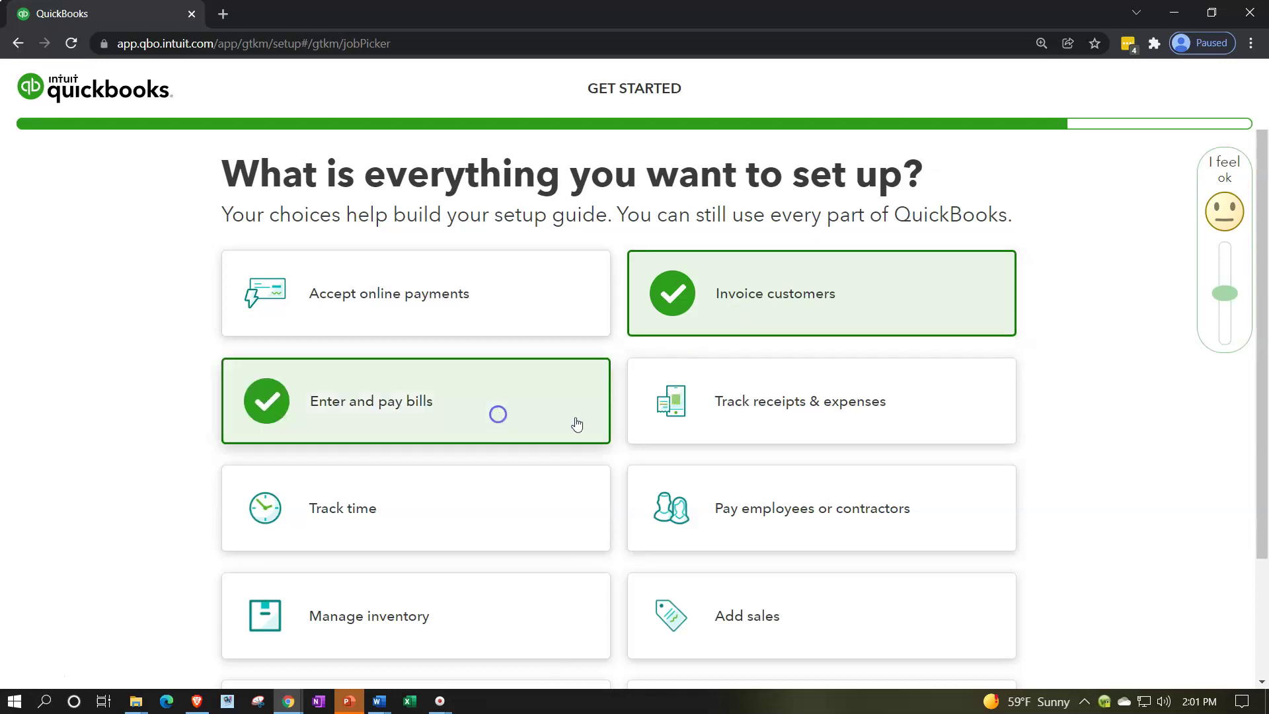
pyautogui.click(762, 411)
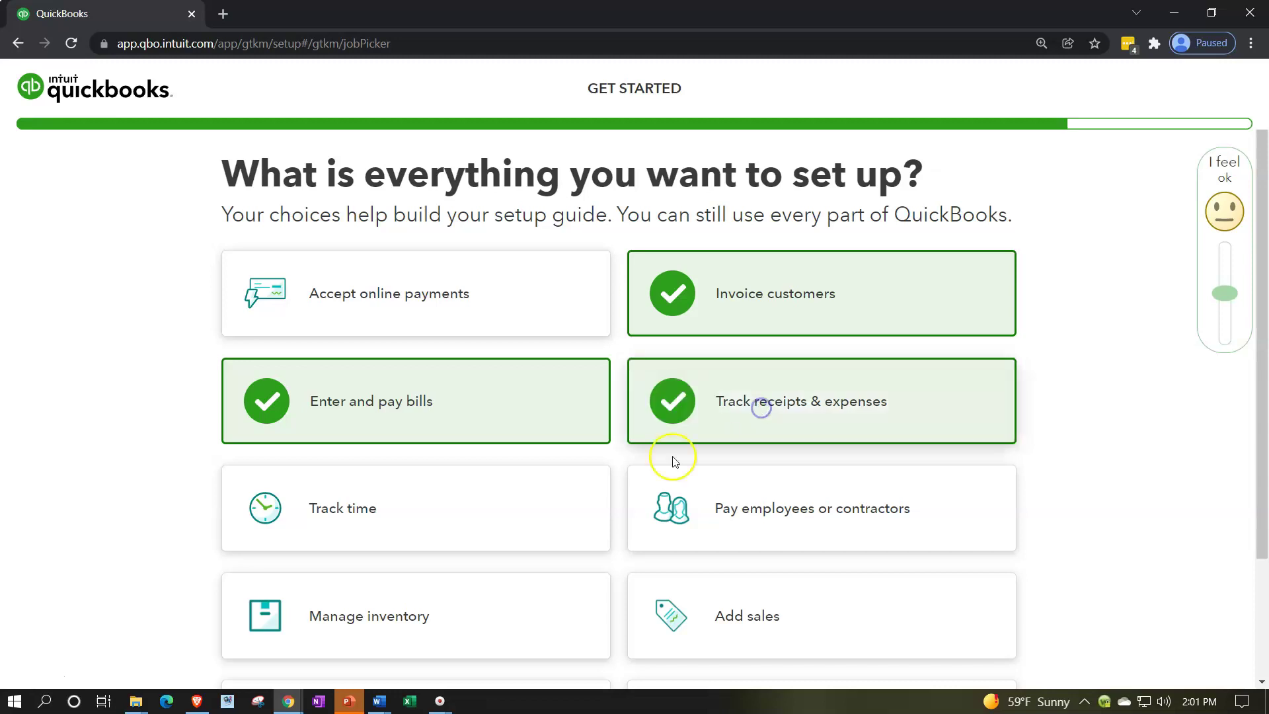
pyautogui.click(474, 531)
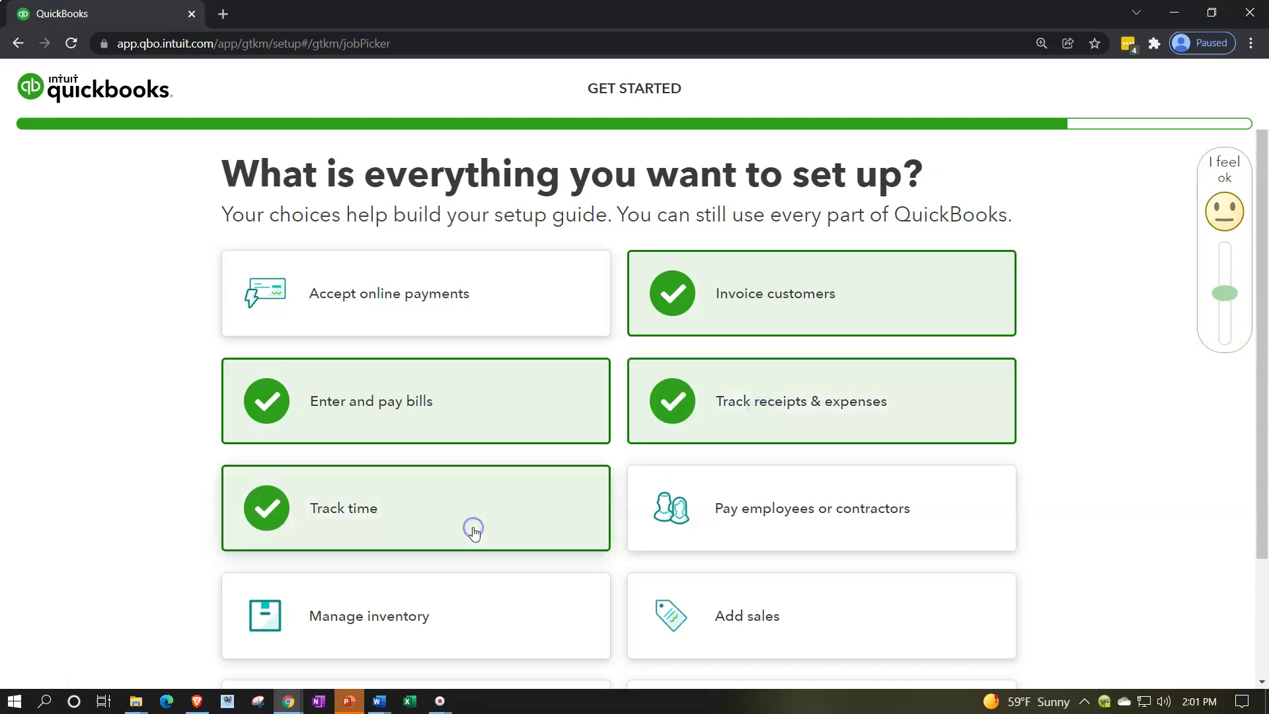
pyautogui.click(749, 543)
# Add Manage inventory, Add sales, and Manage sales tax to the setup choices, leaving business insurance out
pyautogui.scroll(-1, 747, 546)
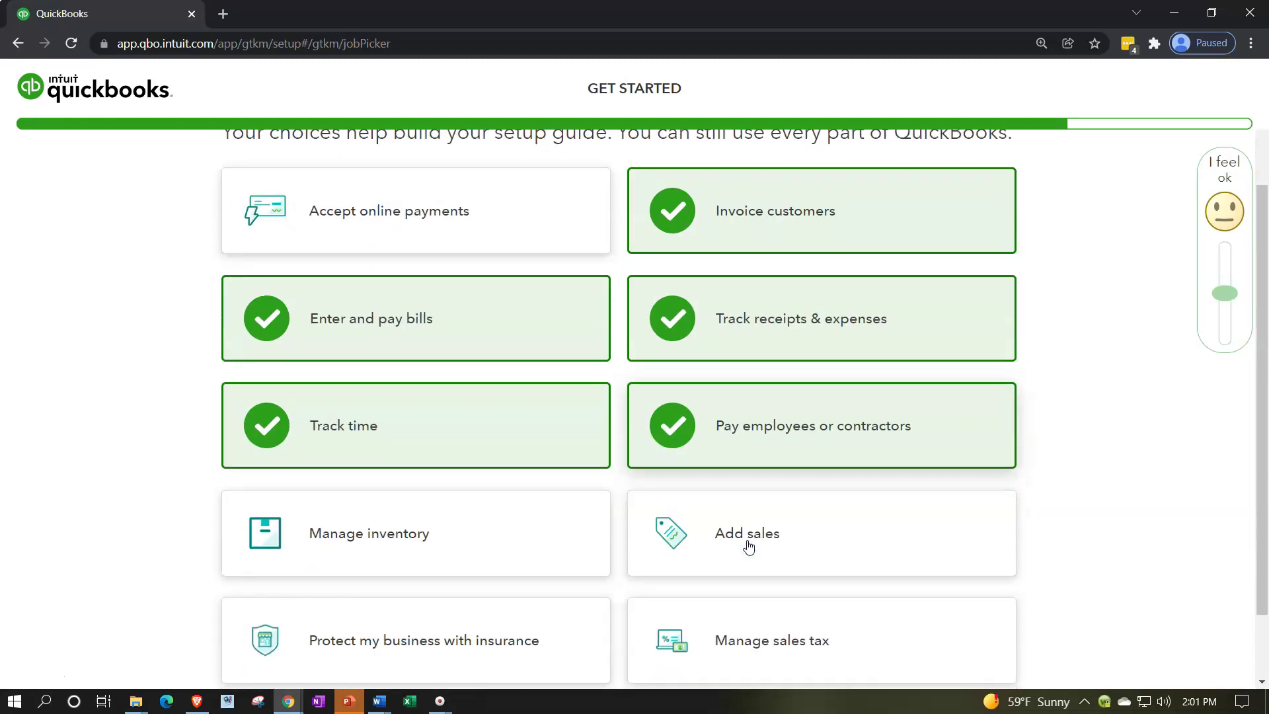
pyautogui.click(492, 552)
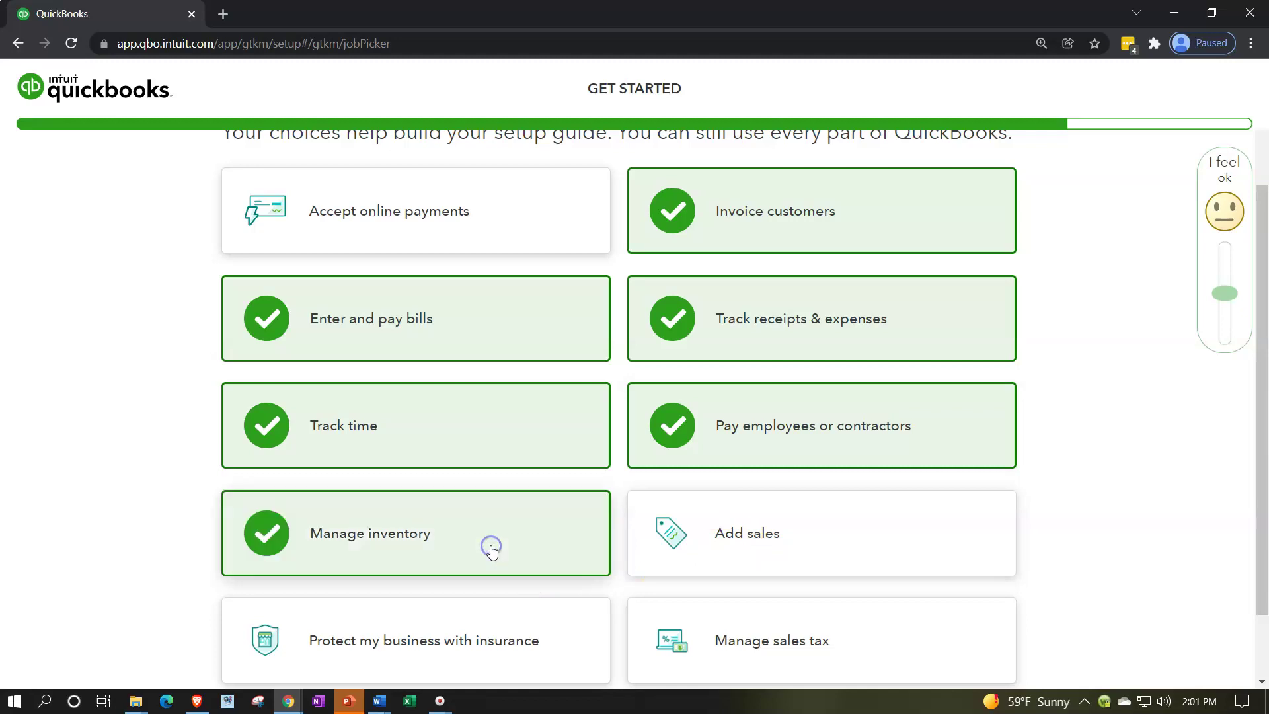
pyautogui.scroll(-1, 492, 549)
pyautogui.click(783, 476)
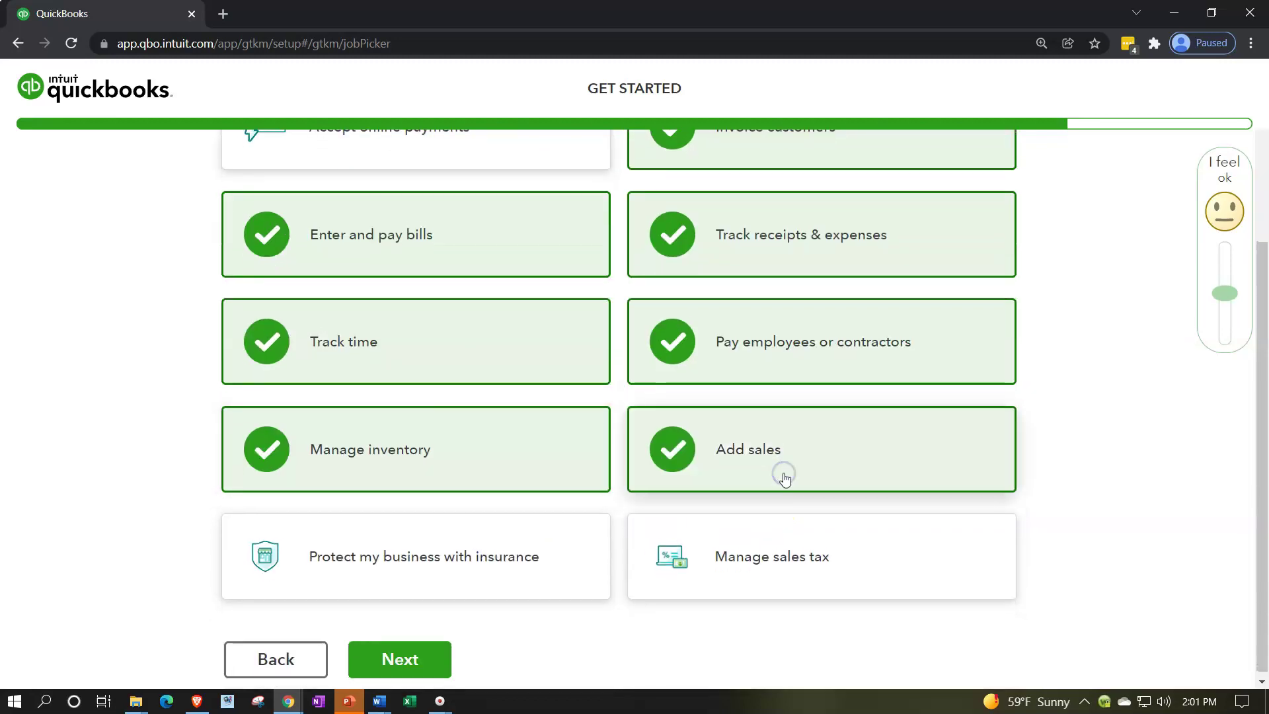
pyautogui.scroll(-1, 727, 529)
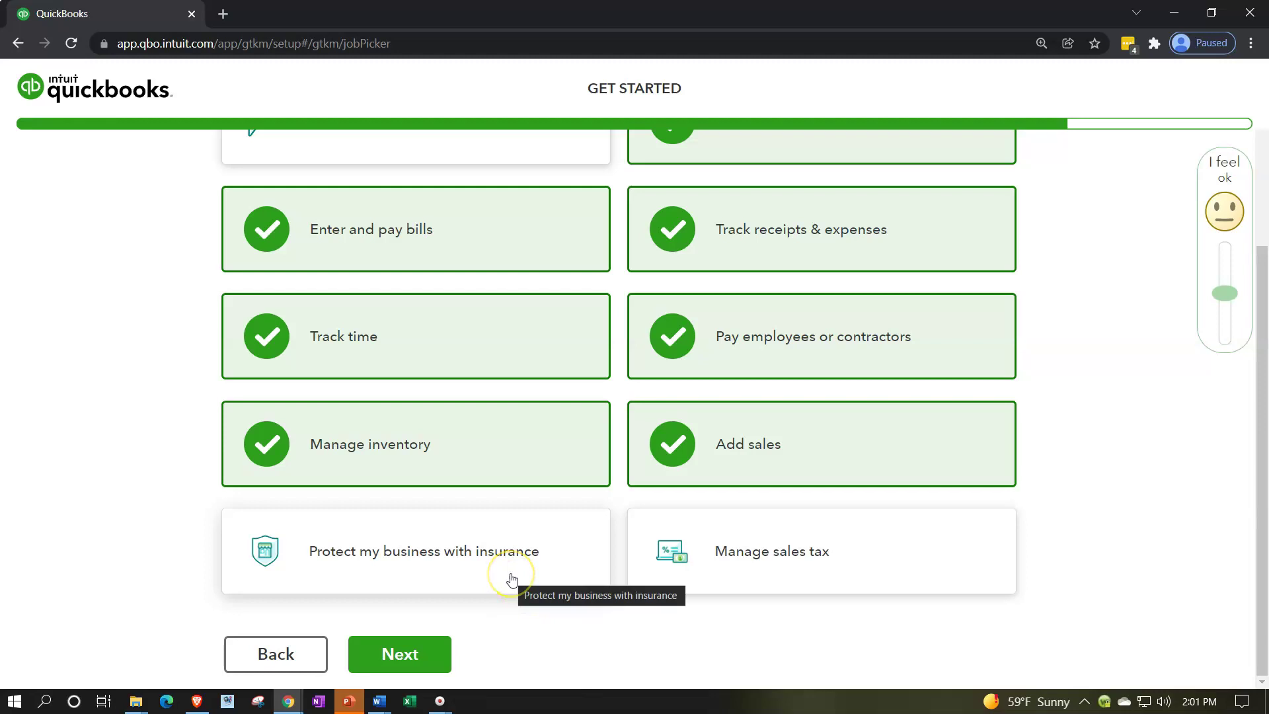
pyautogui.click(533, 573)
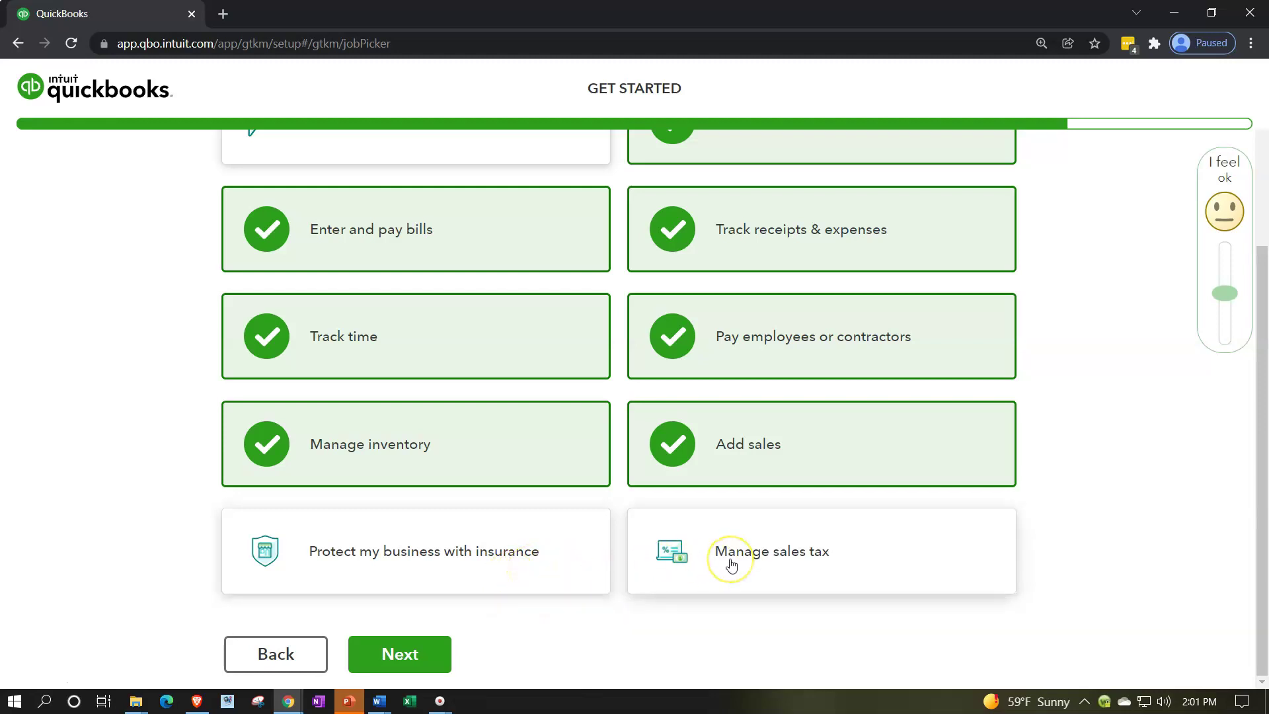
pyautogui.click(739, 580)
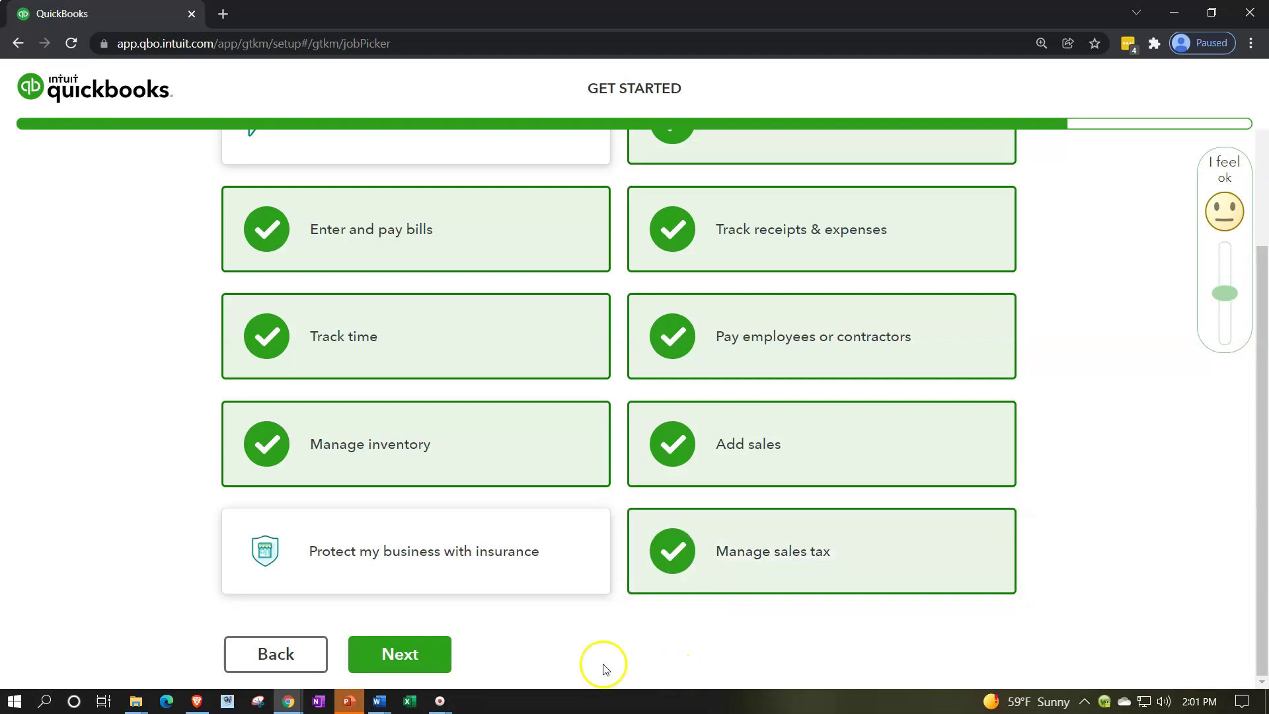
# Submit the setup choices to finish the questionnaire and dismiss the quick tour offer on the home page
pyautogui.click(442, 657)
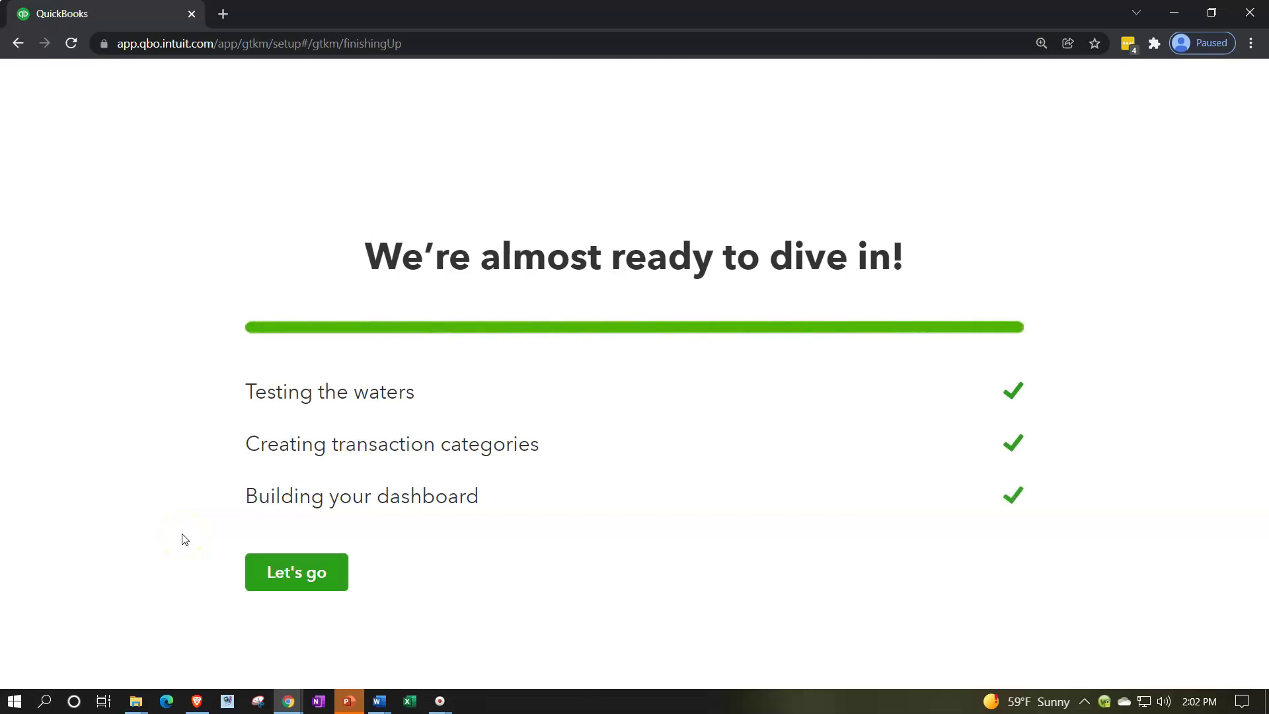
pyautogui.click(277, 572)
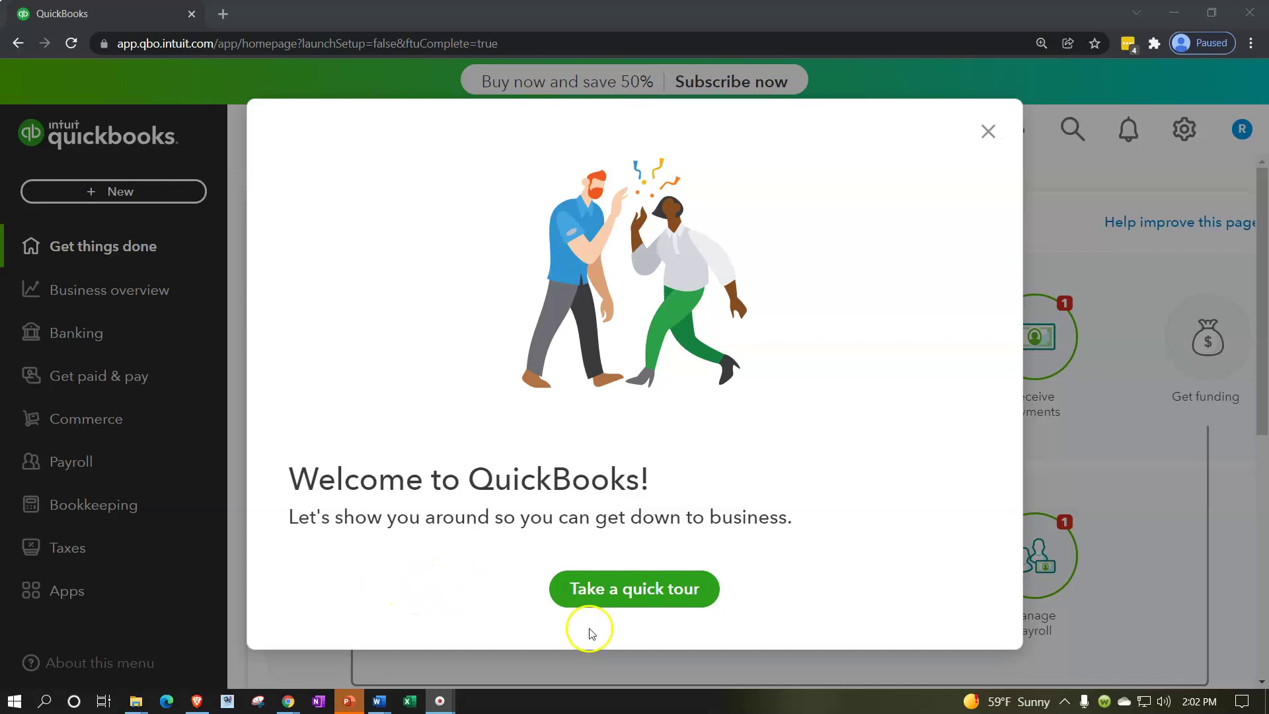
pyautogui.click(987, 132)
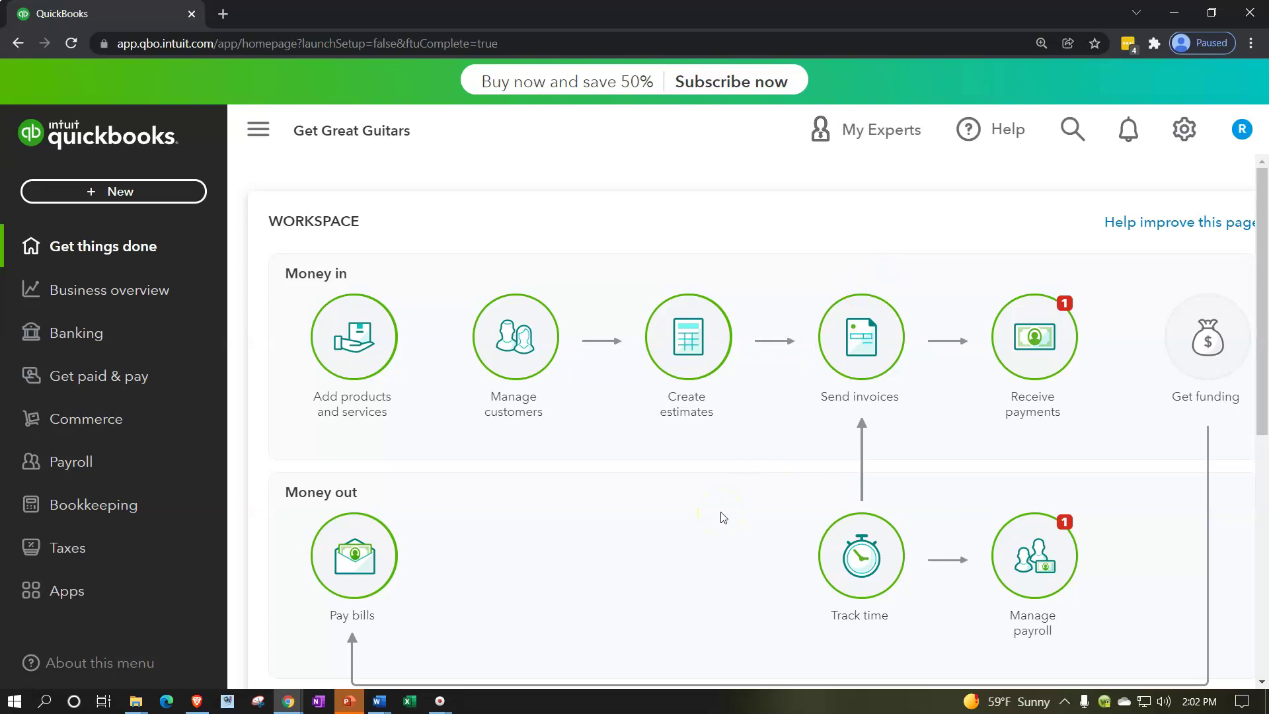
# Look over the home page workspace flowchart and the types of transactions that can be created for customers, vendors and employees
pyautogui.scroll(-3, 721, 518)
pyautogui.scroll(-3, 722, 516)
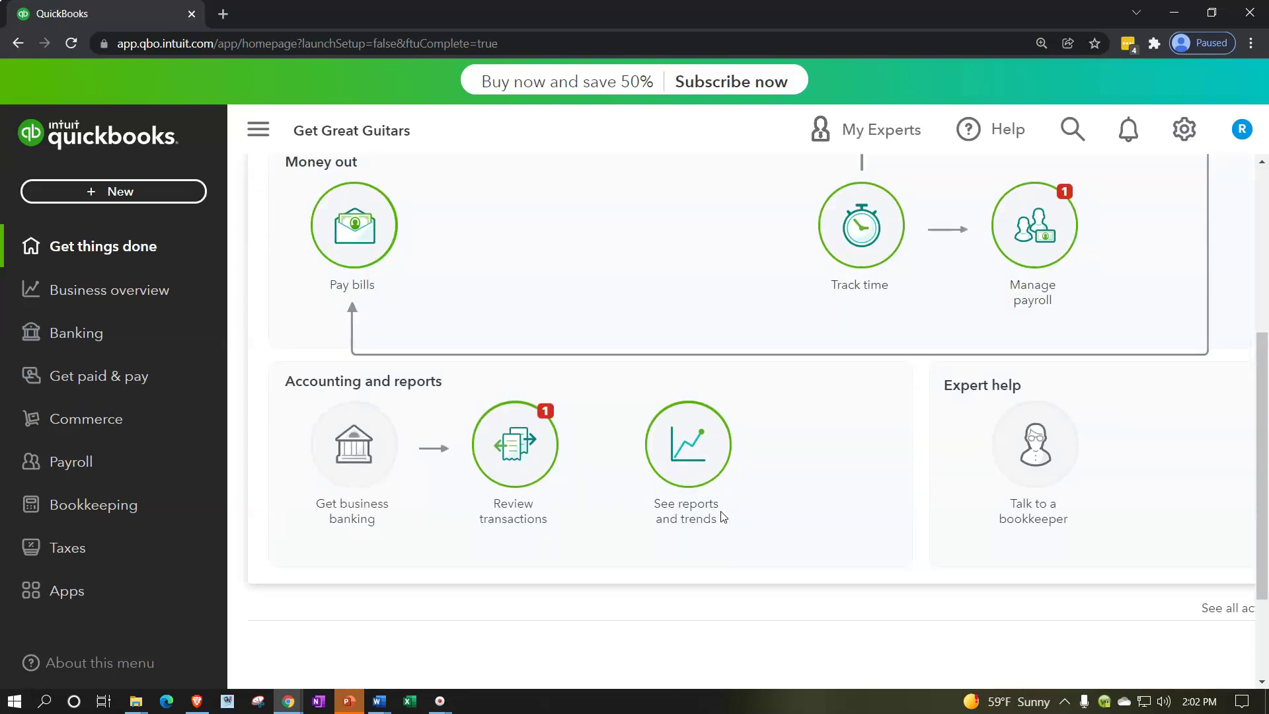
pyautogui.scroll(6, 722, 517)
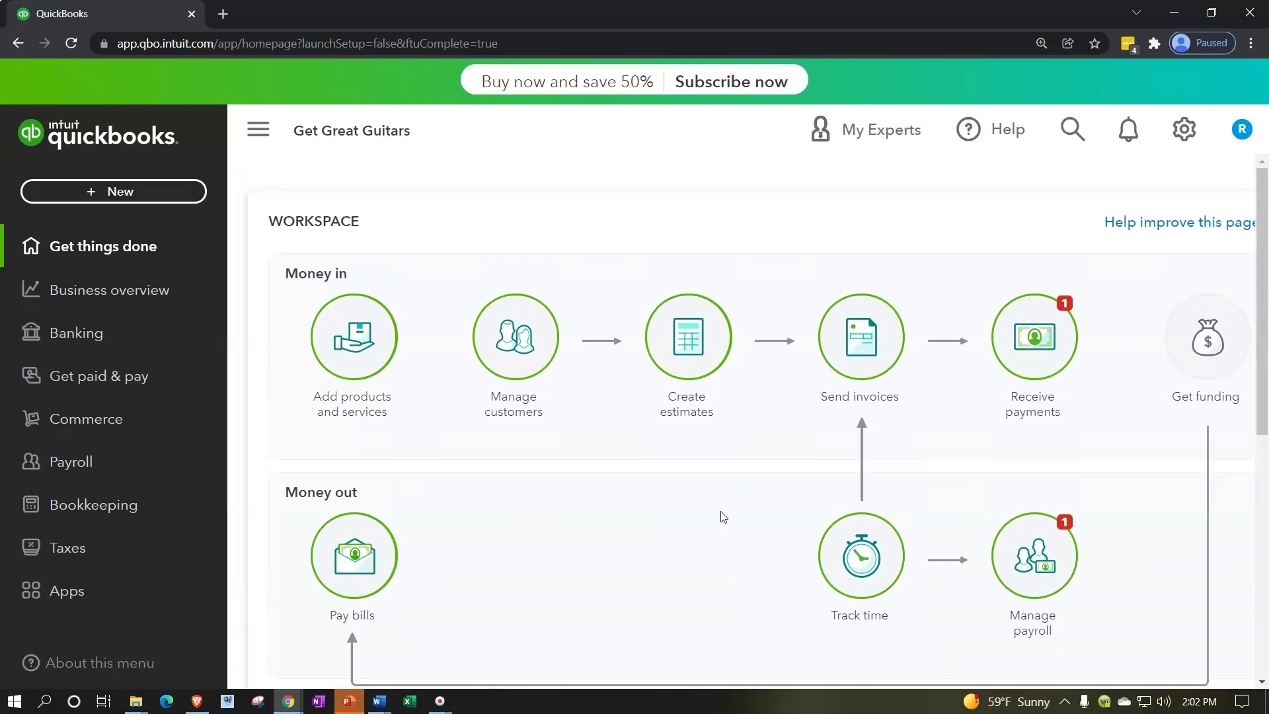
pyautogui.click(650, 454)
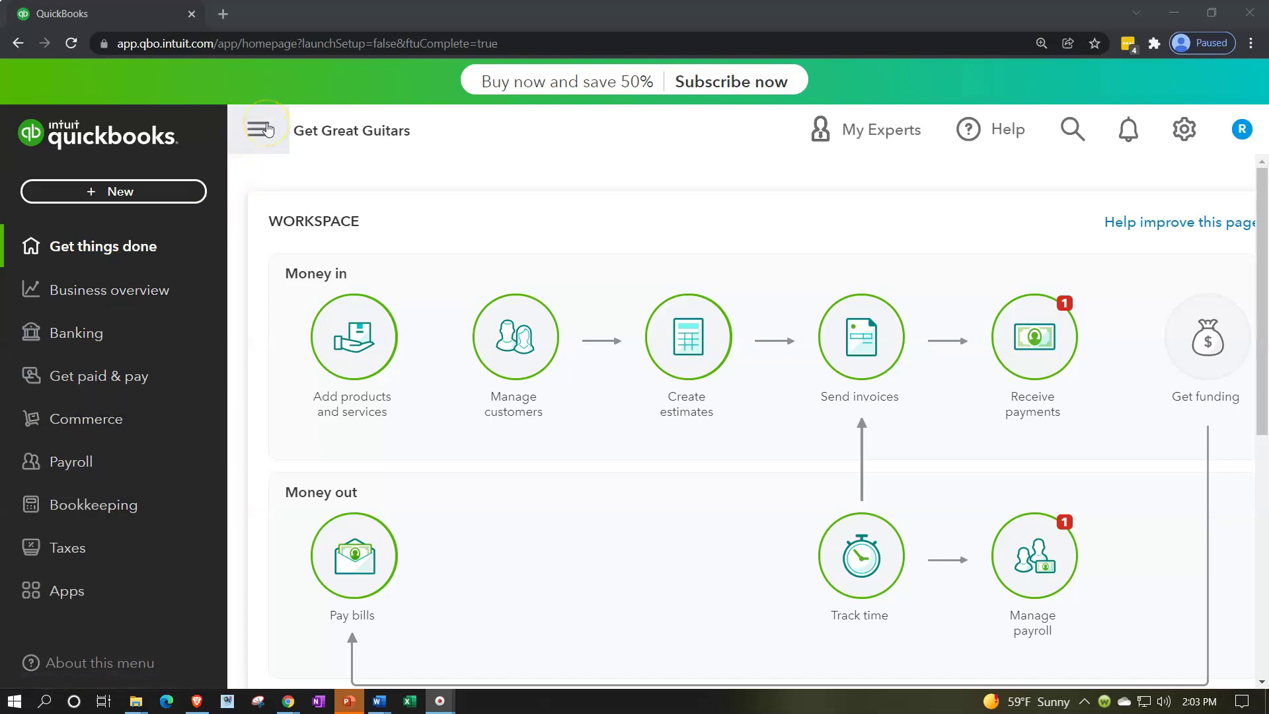
pyautogui.click(1182, 130)
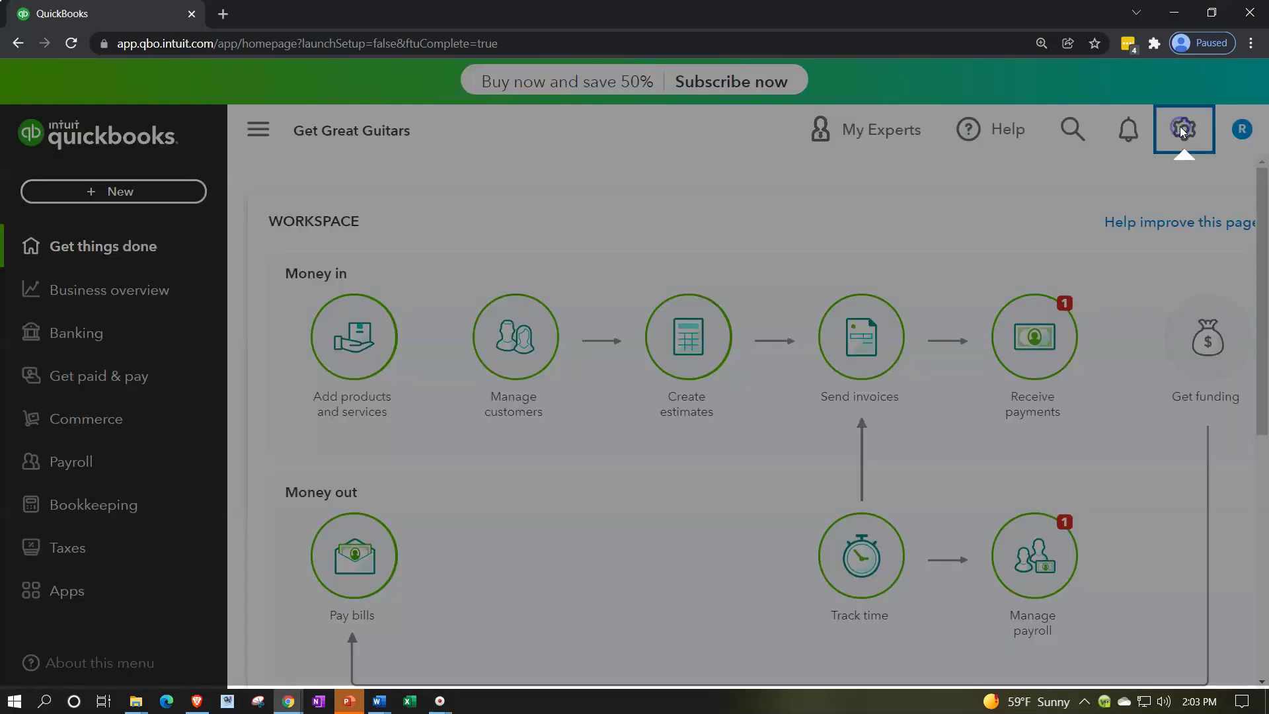
pyautogui.click(1181, 130)
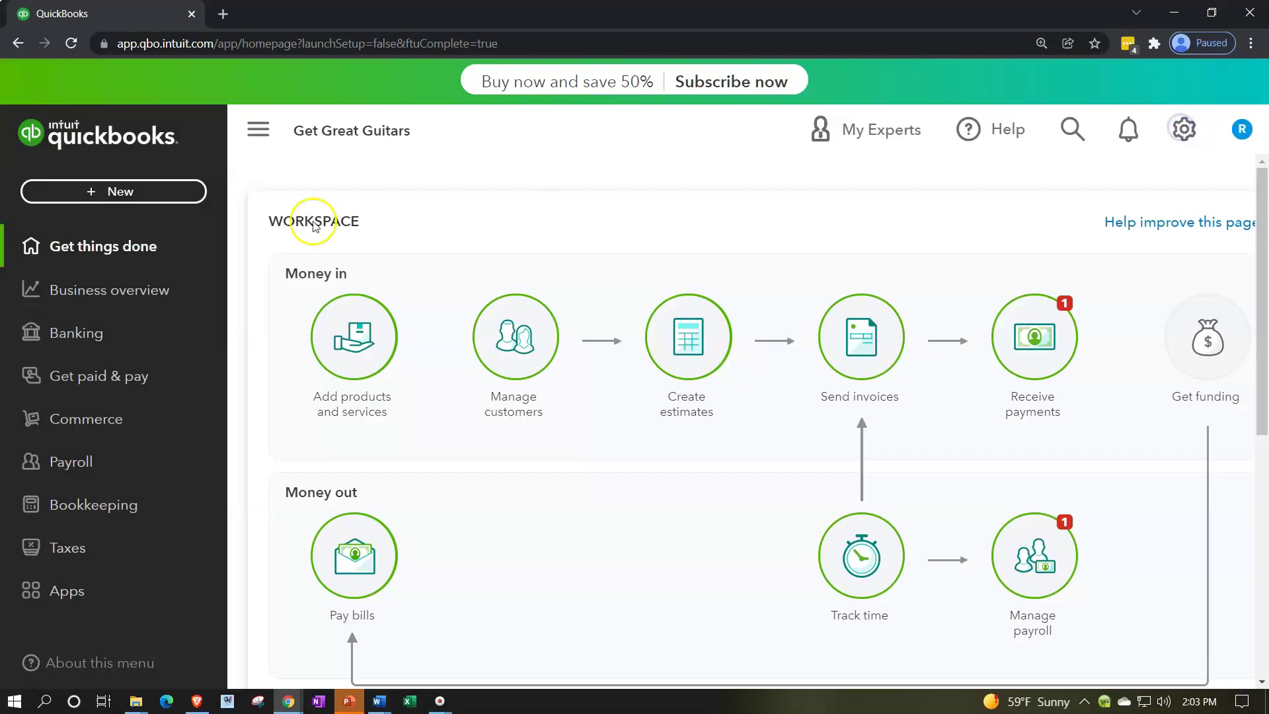
pyautogui.click(148, 190)
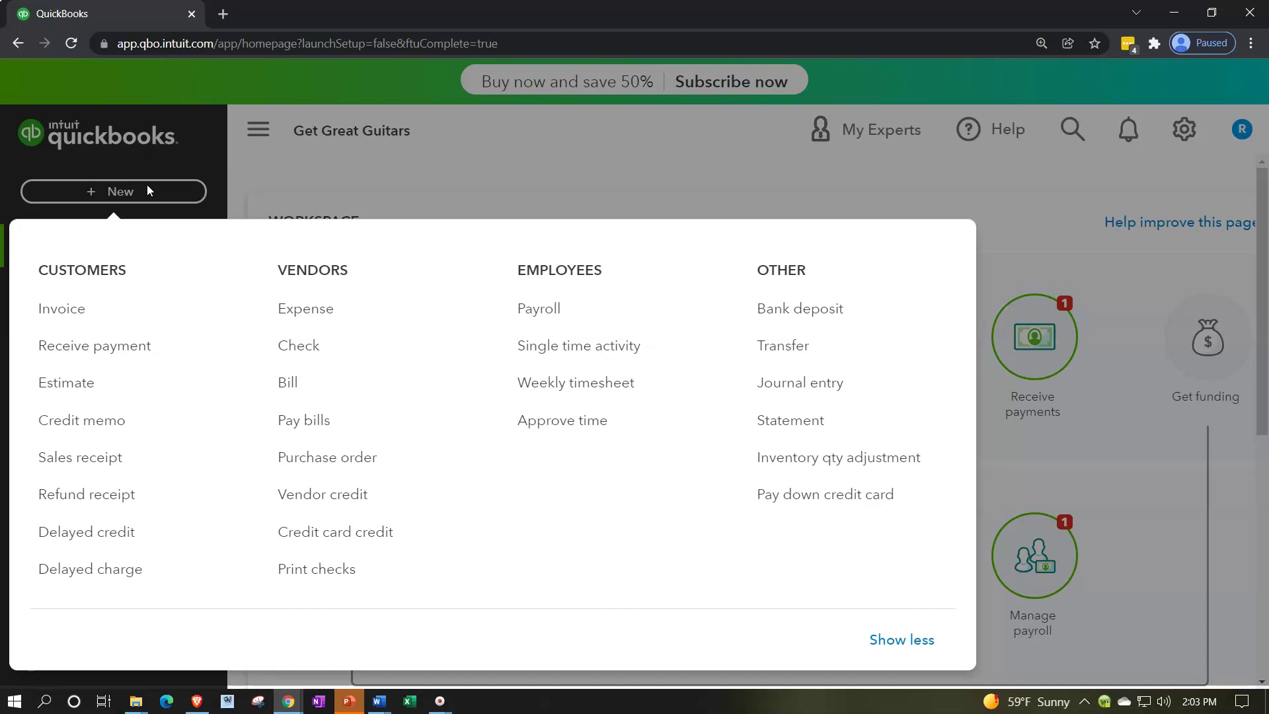
pyautogui.click(147, 187)
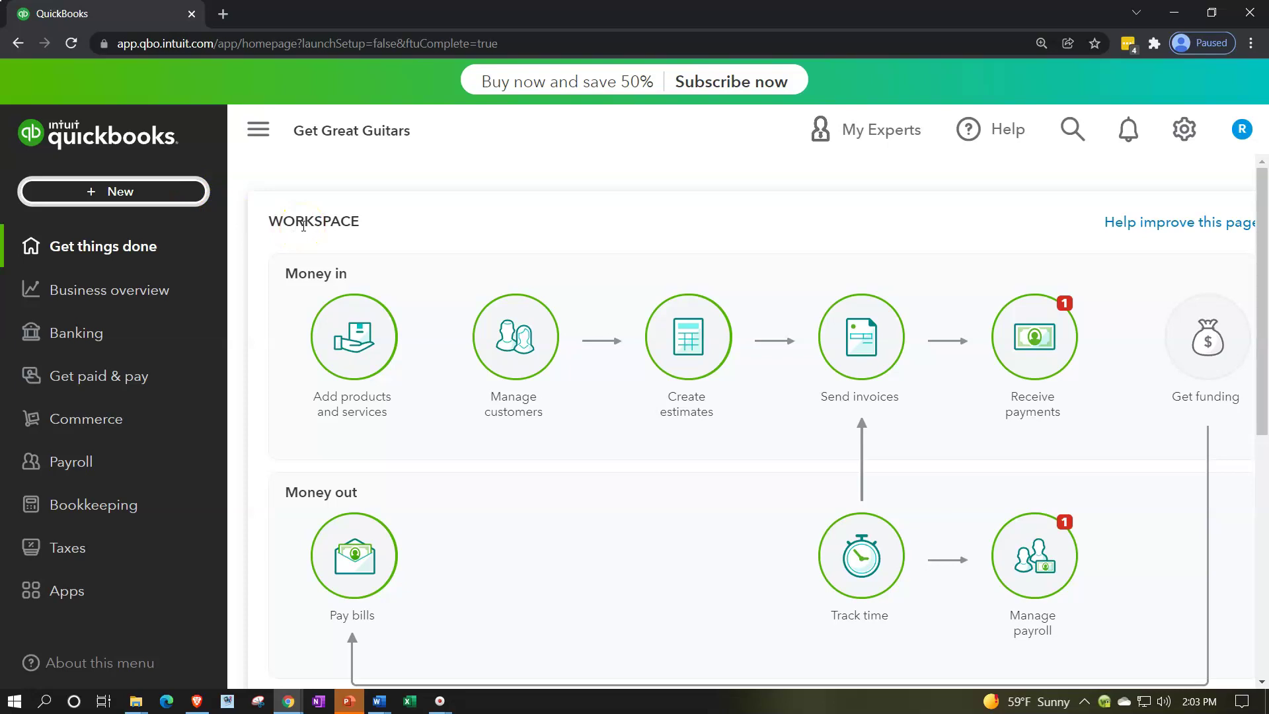
pyautogui.click(359, 467)
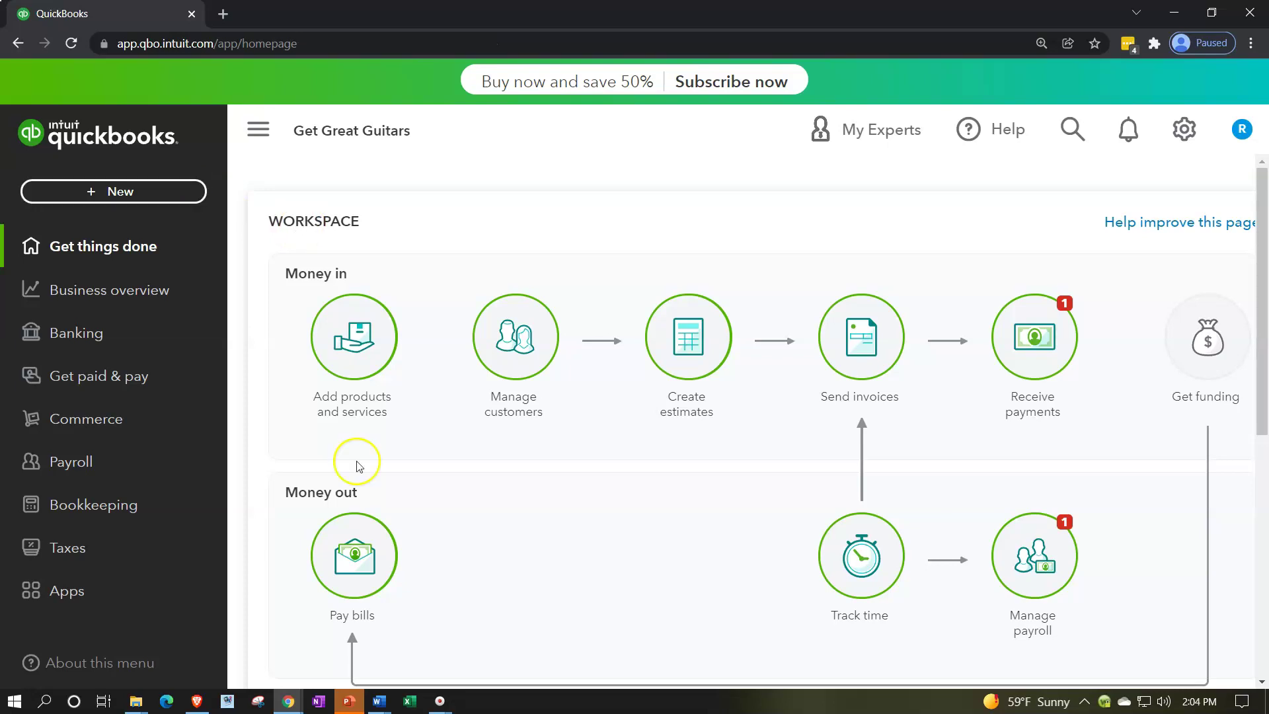
# Open the company's Chart of Accounts in the Bookkeeping area and display the full account list
pyautogui.click(118, 510)
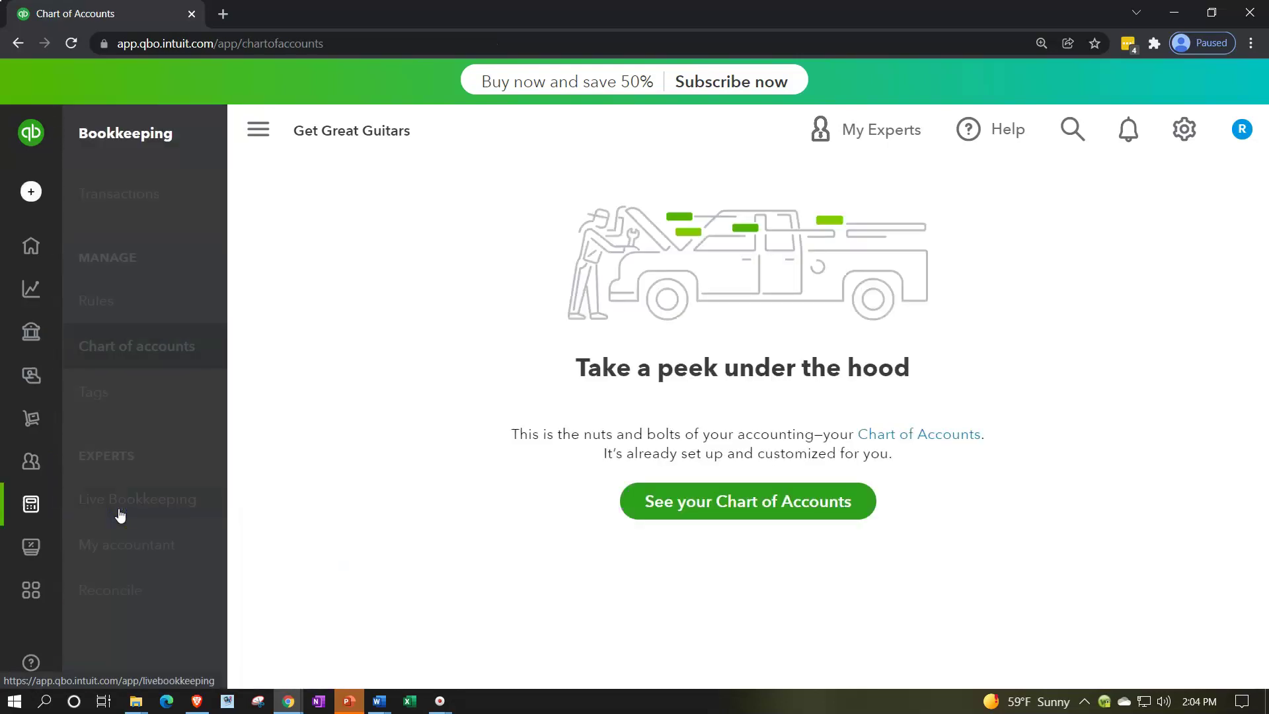
pyautogui.click(116, 510)
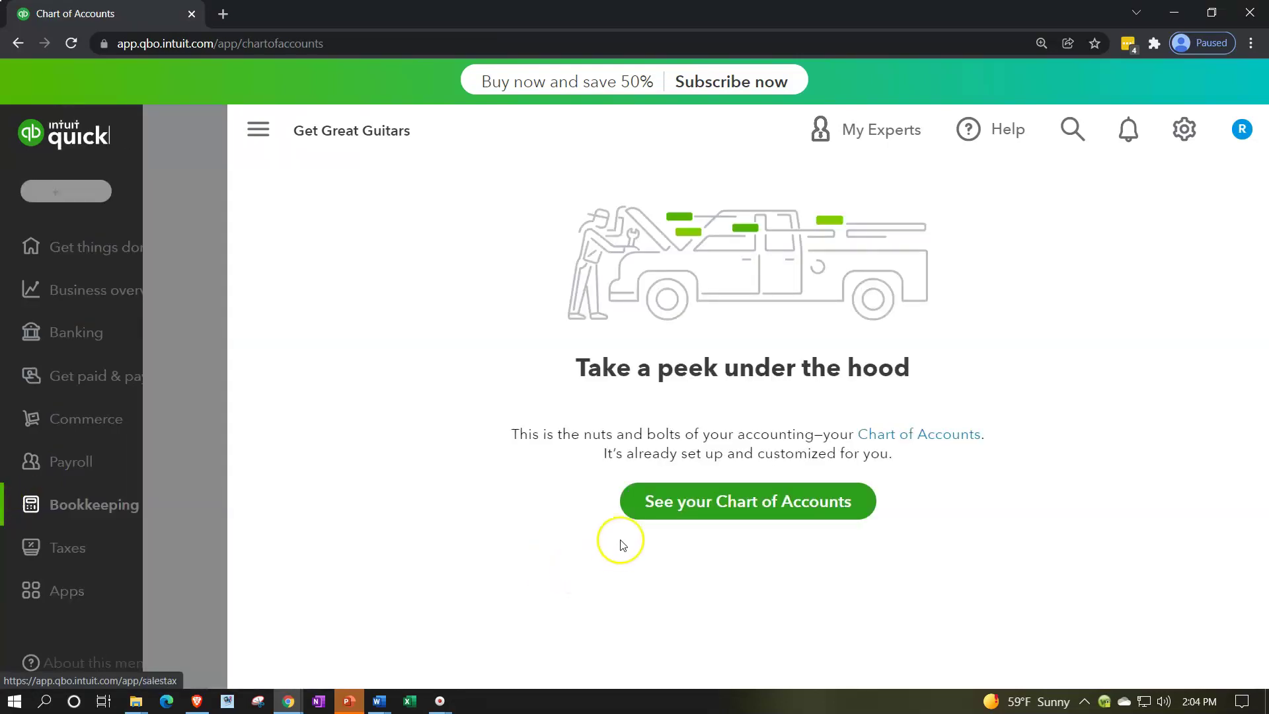
pyautogui.click(693, 506)
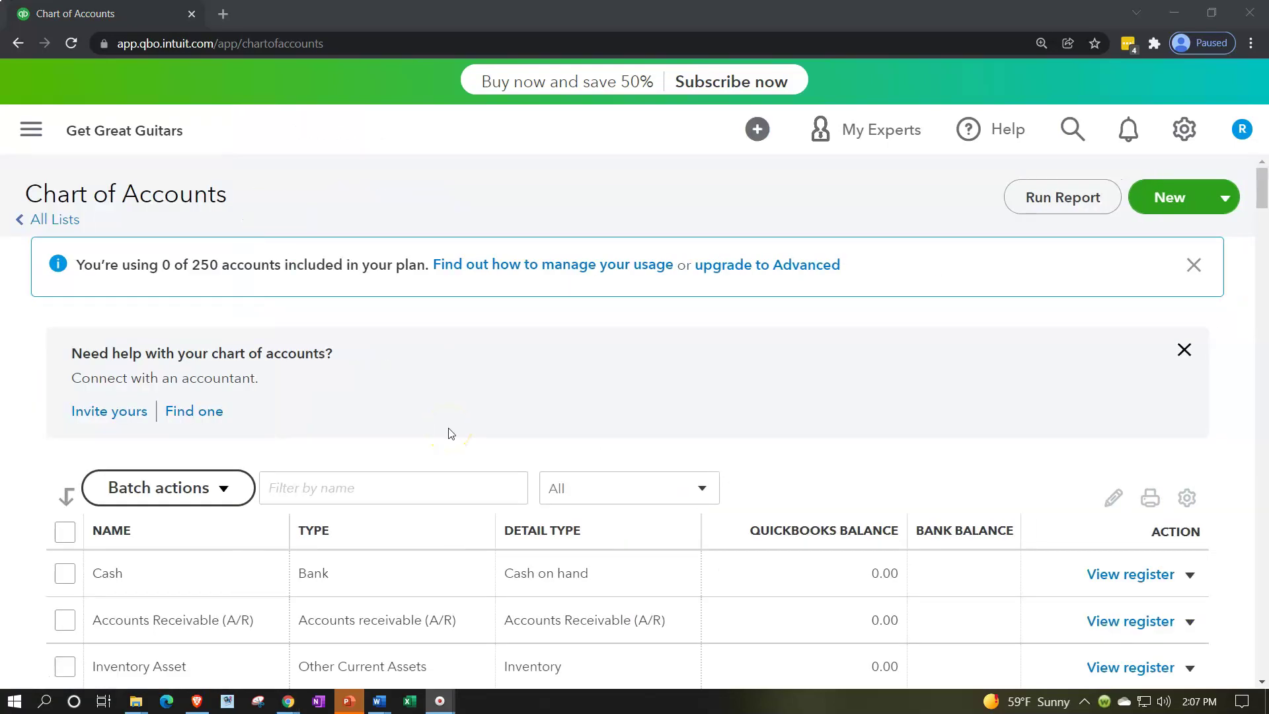
# Review the default accounts in the Chart of Accounts, from the bank and asset accounts through liabilities to equity
pyautogui.scroll(-4, 449, 433)
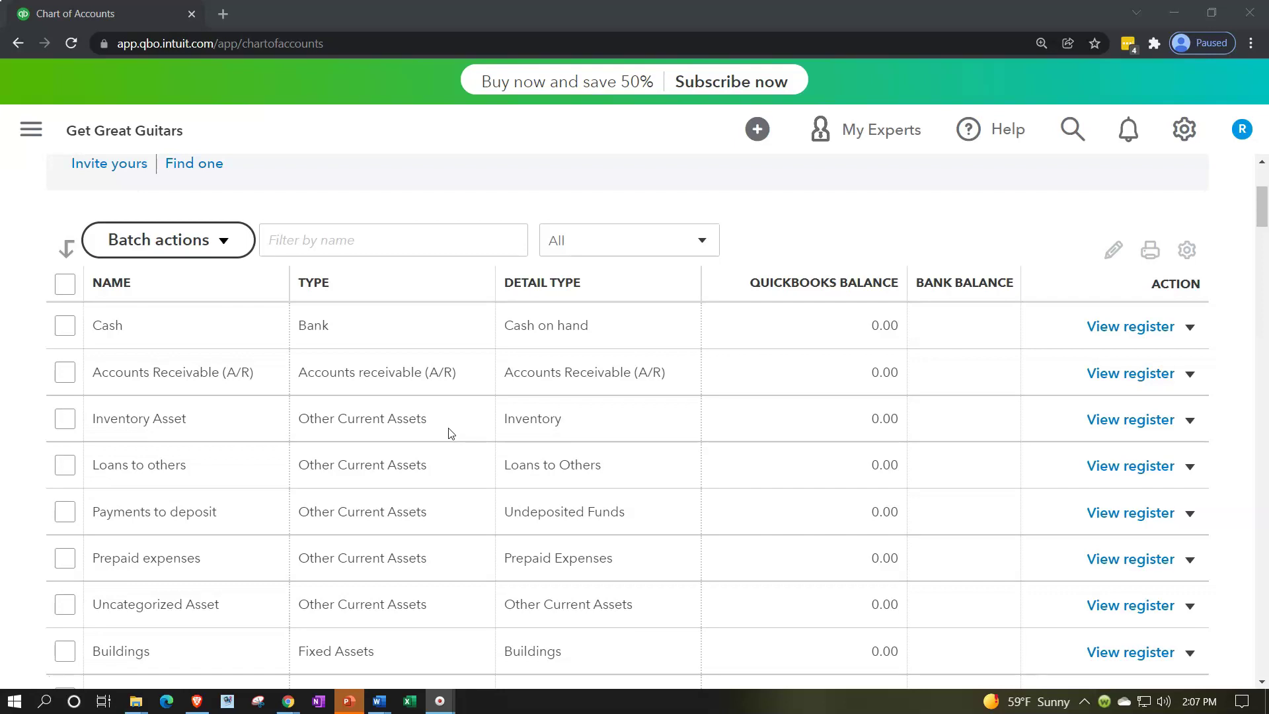
pyautogui.click(339, 442)
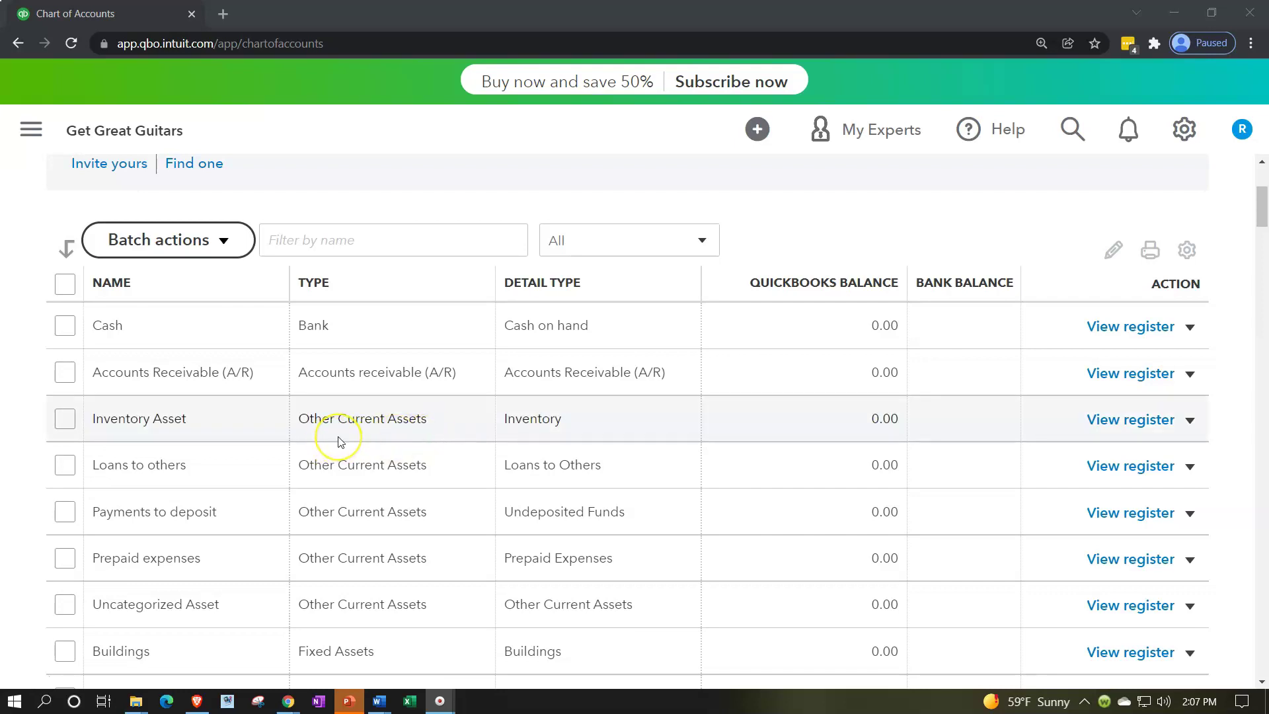
pyautogui.scroll(-5, 340, 441)
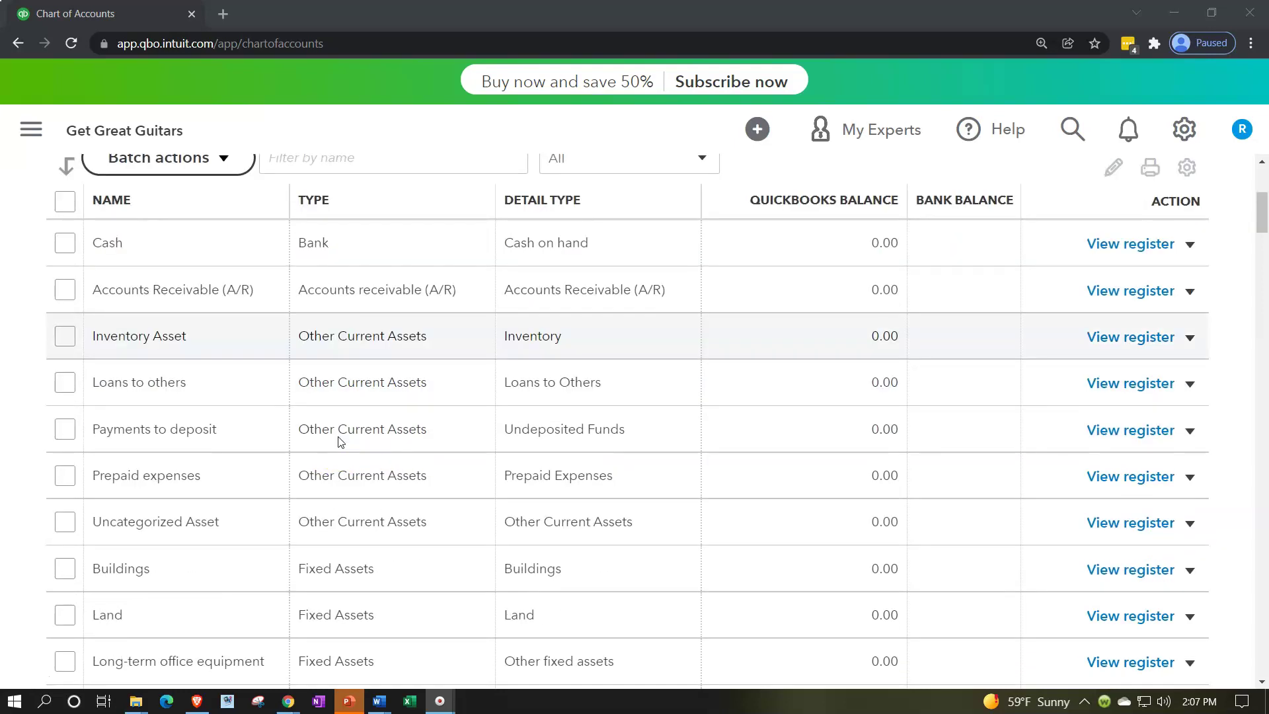
pyautogui.scroll(-7, 339, 436)
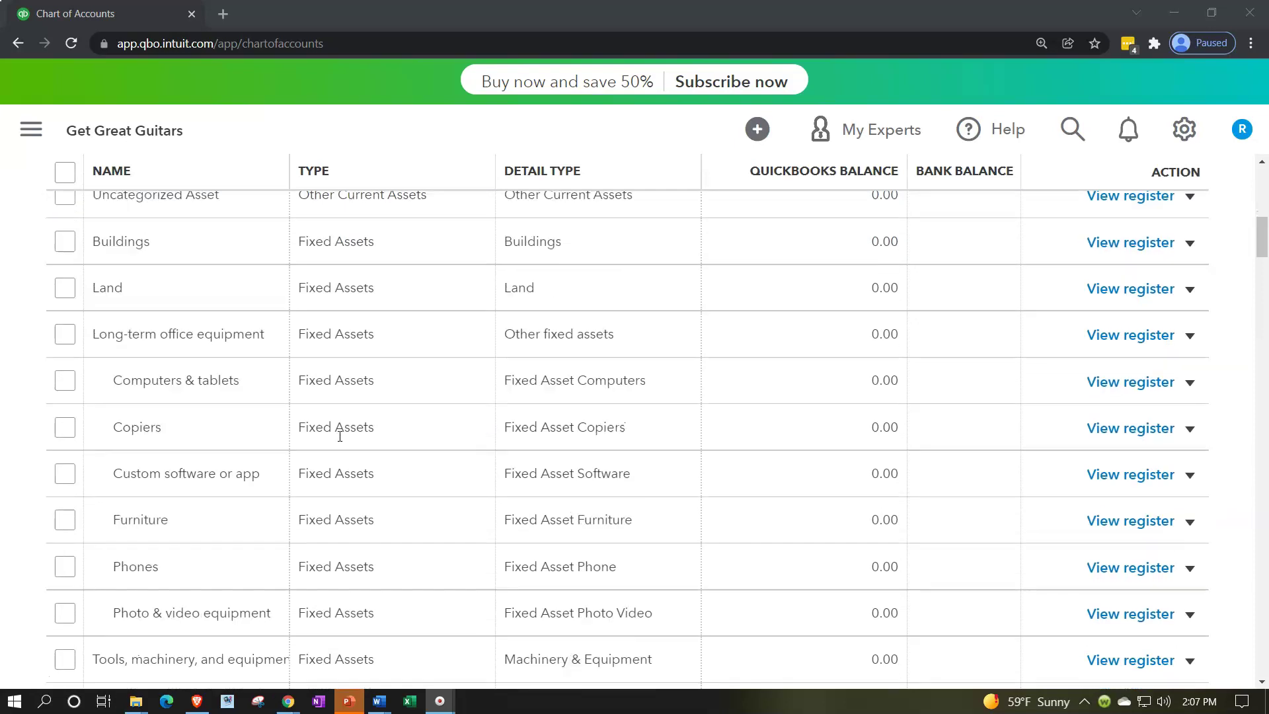
pyautogui.scroll(-5, 340, 436)
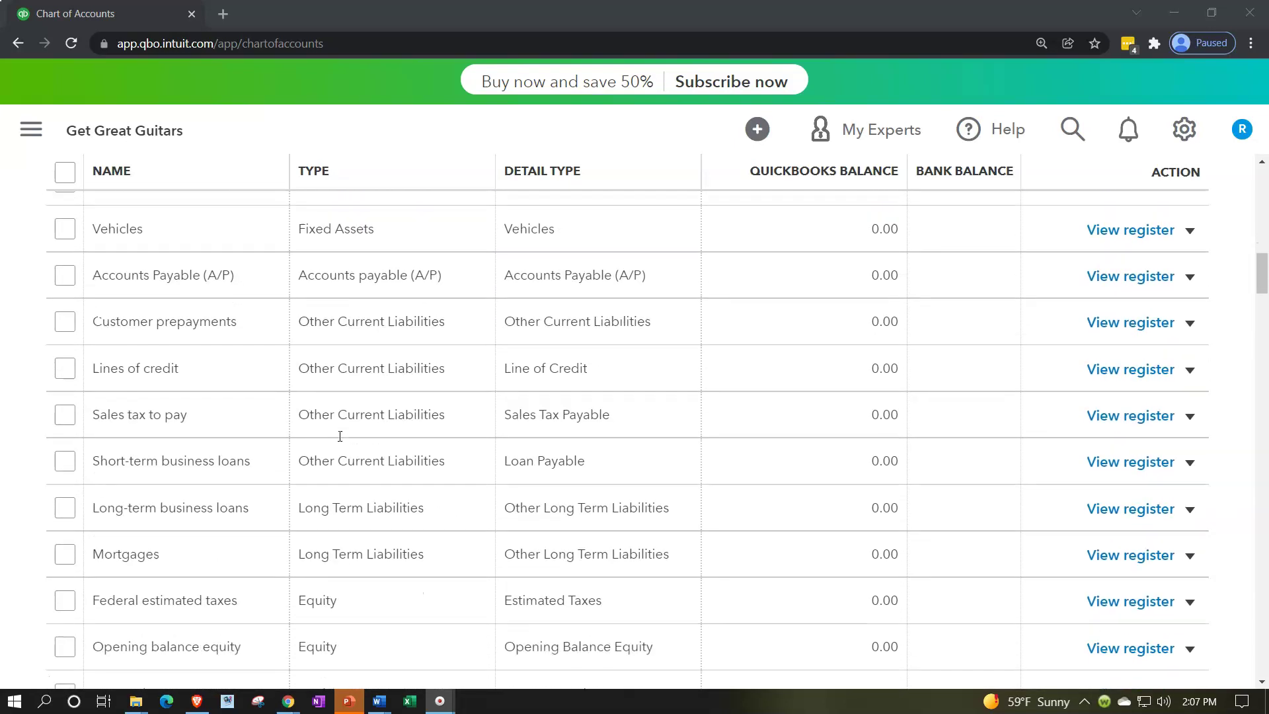
pyautogui.click(360, 353)
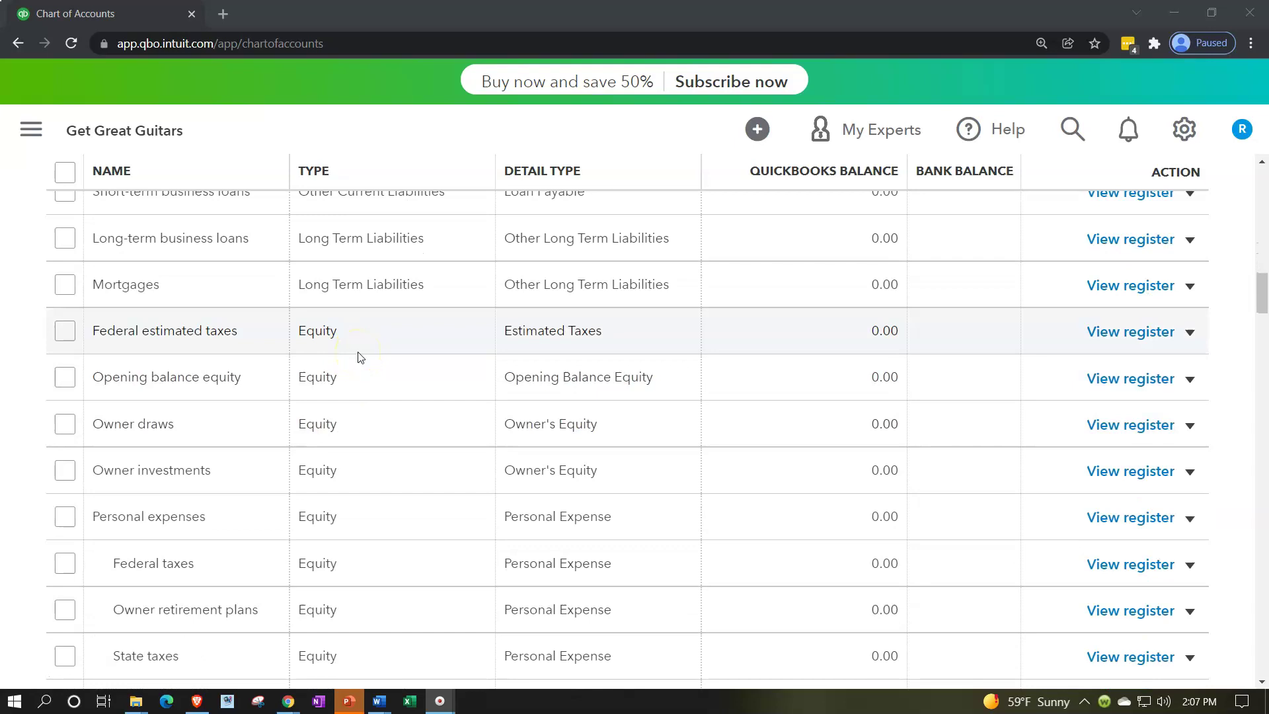
# Review the equity accounts in the Chart of Accounts, followed by the income and cost of goods sold accounts
pyautogui.click(347, 378)
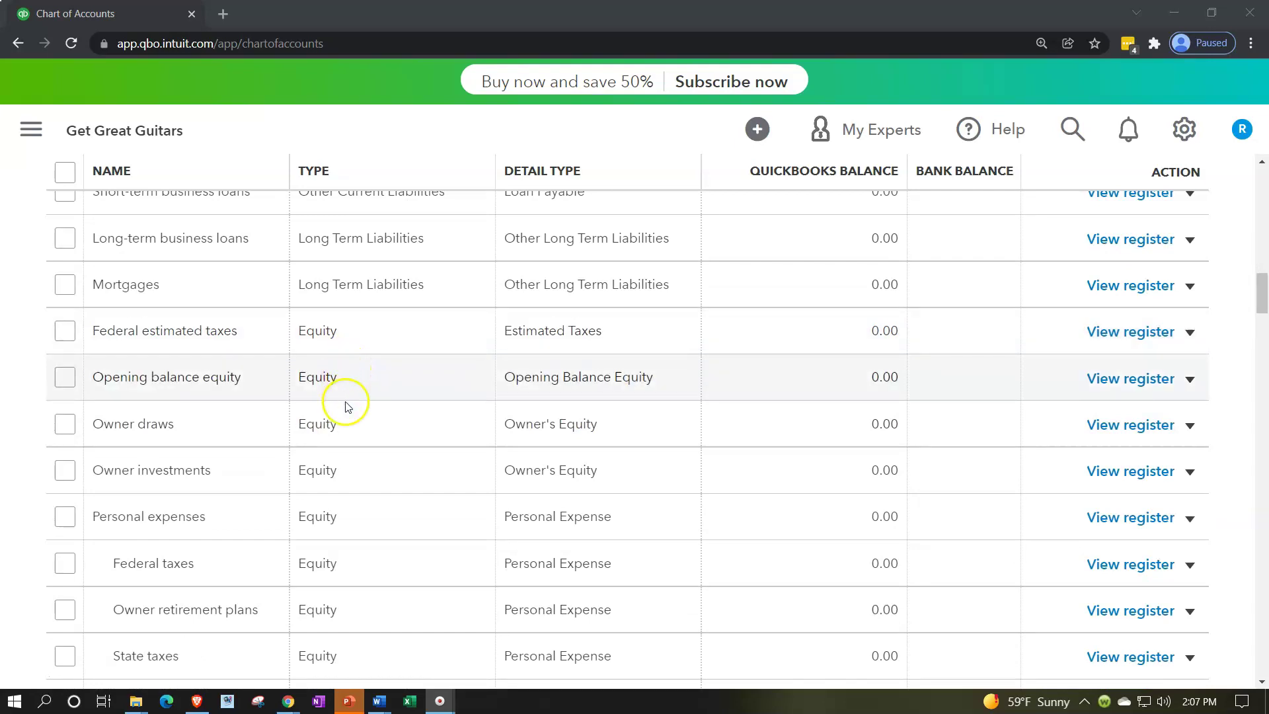
pyautogui.scroll(-1, 346, 397)
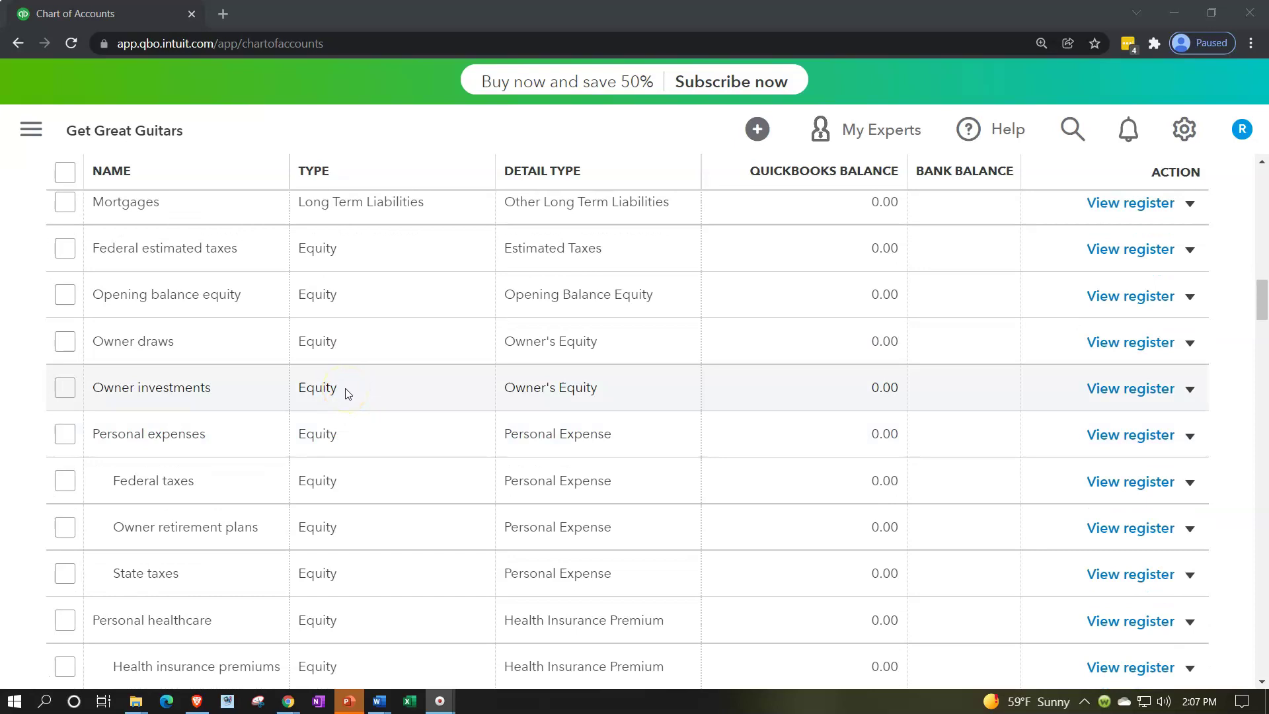
pyautogui.scroll(-1, 346, 394)
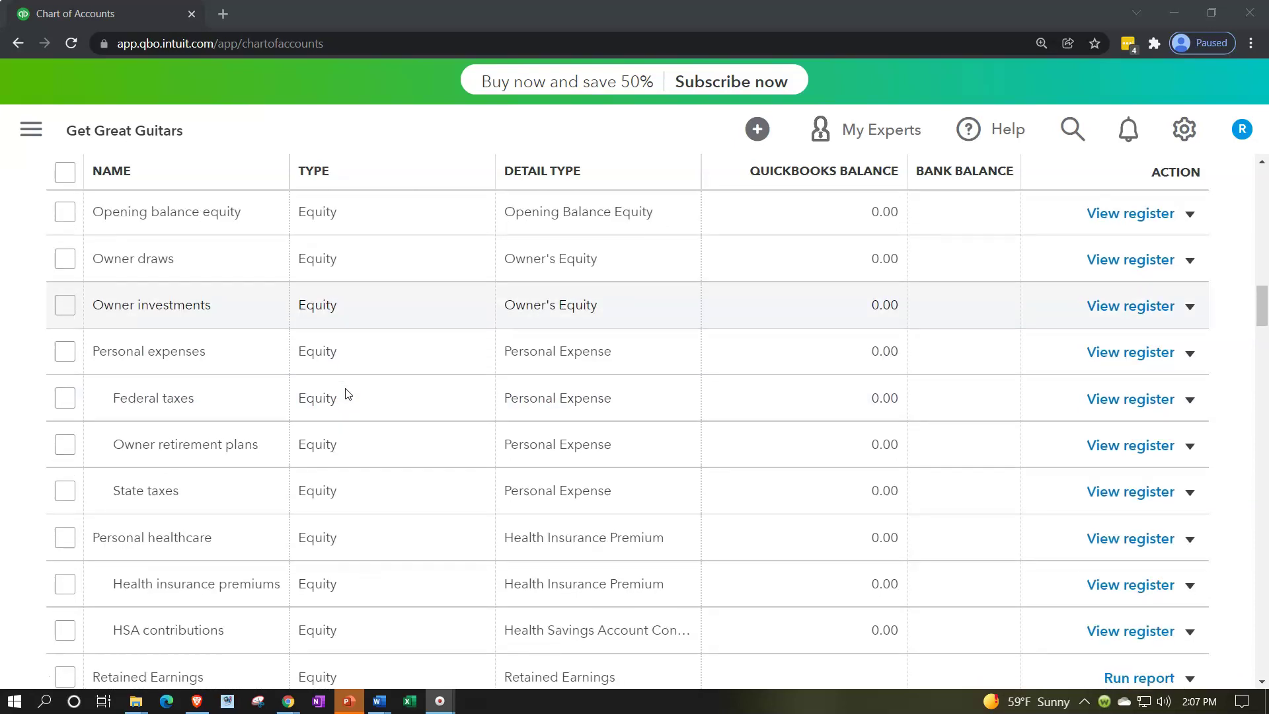
pyautogui.scroll(-2, 346, 394)
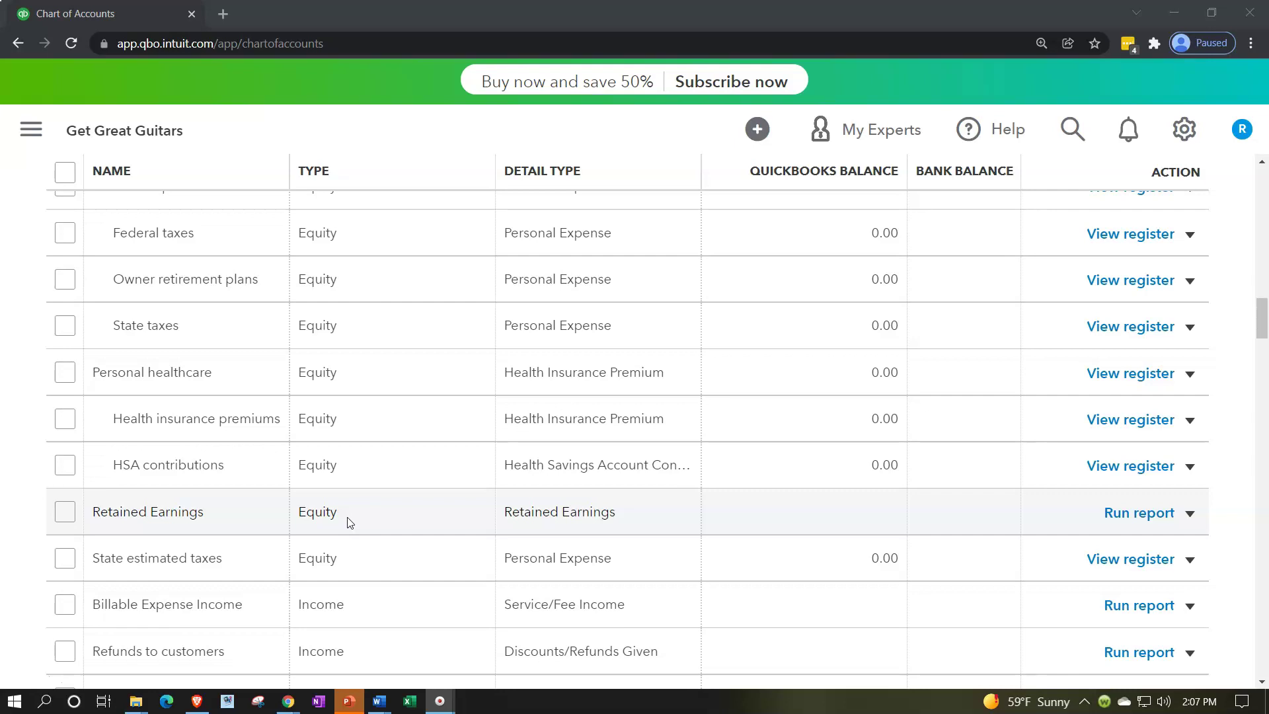
pyautogui.scroll(-1, 350, 523)
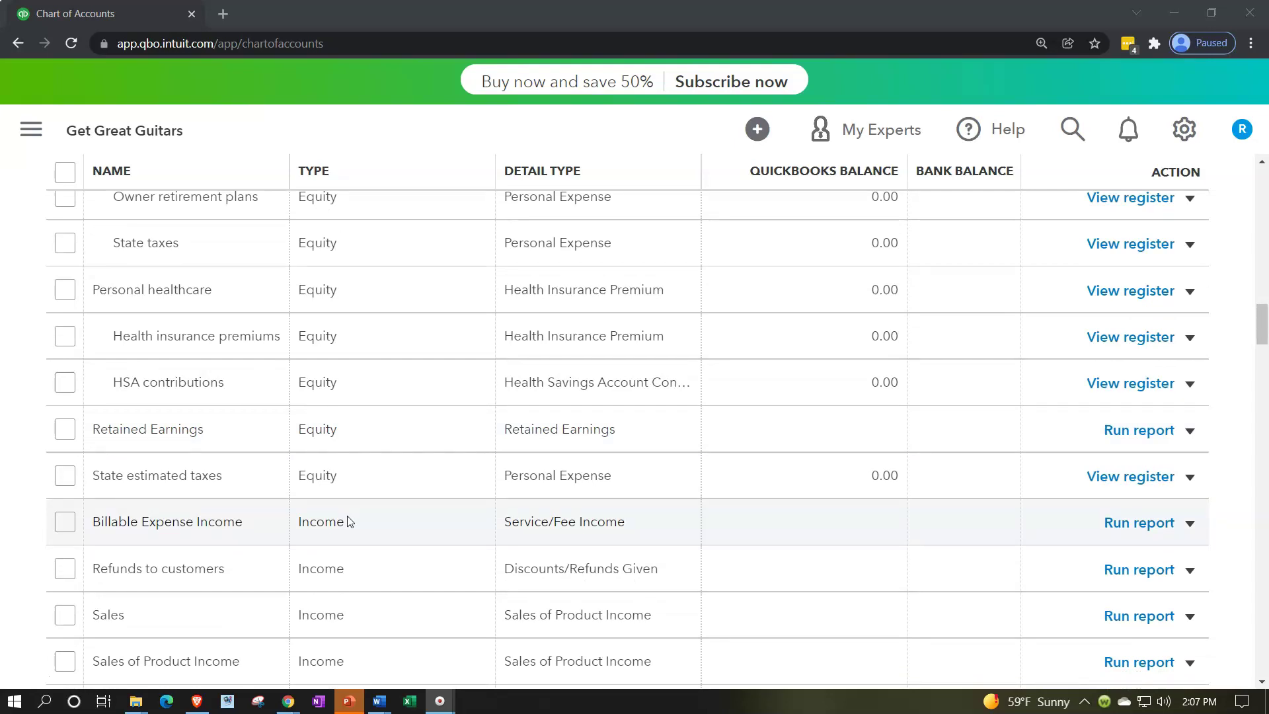
pyautogui.scroll(-2, 350, 523)
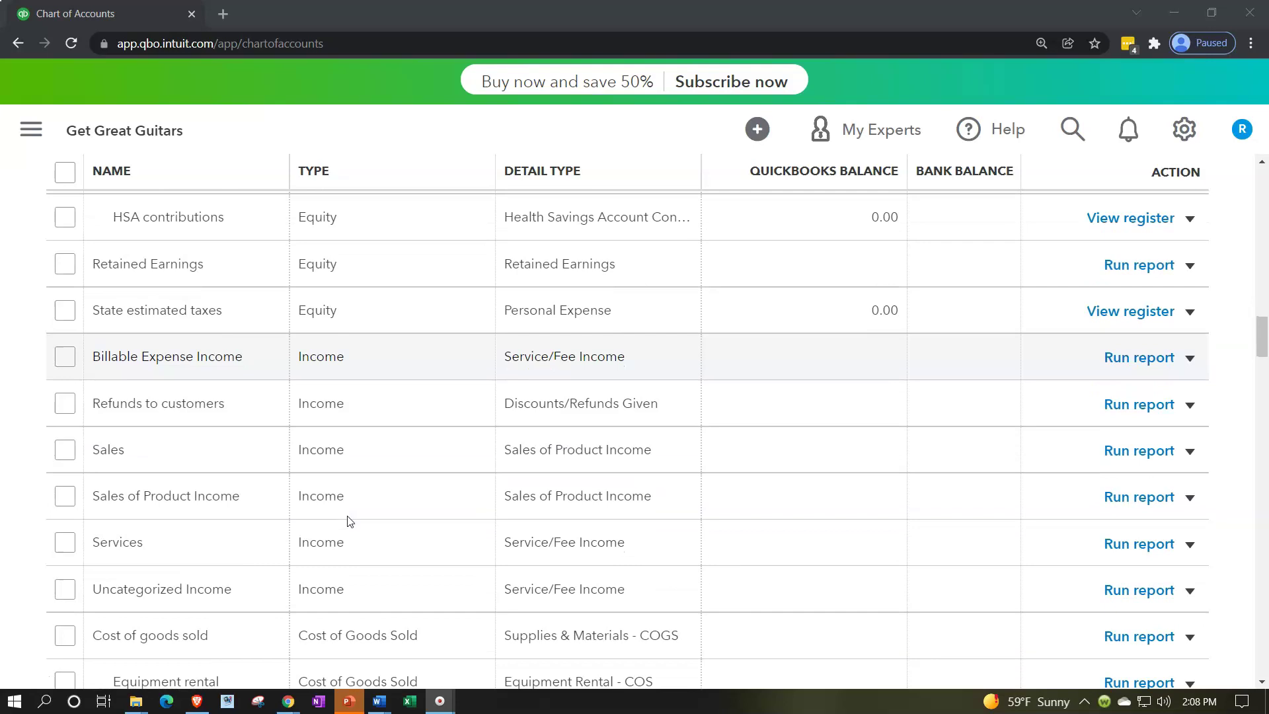
pyautogui.scroll(-1, 349, 522)
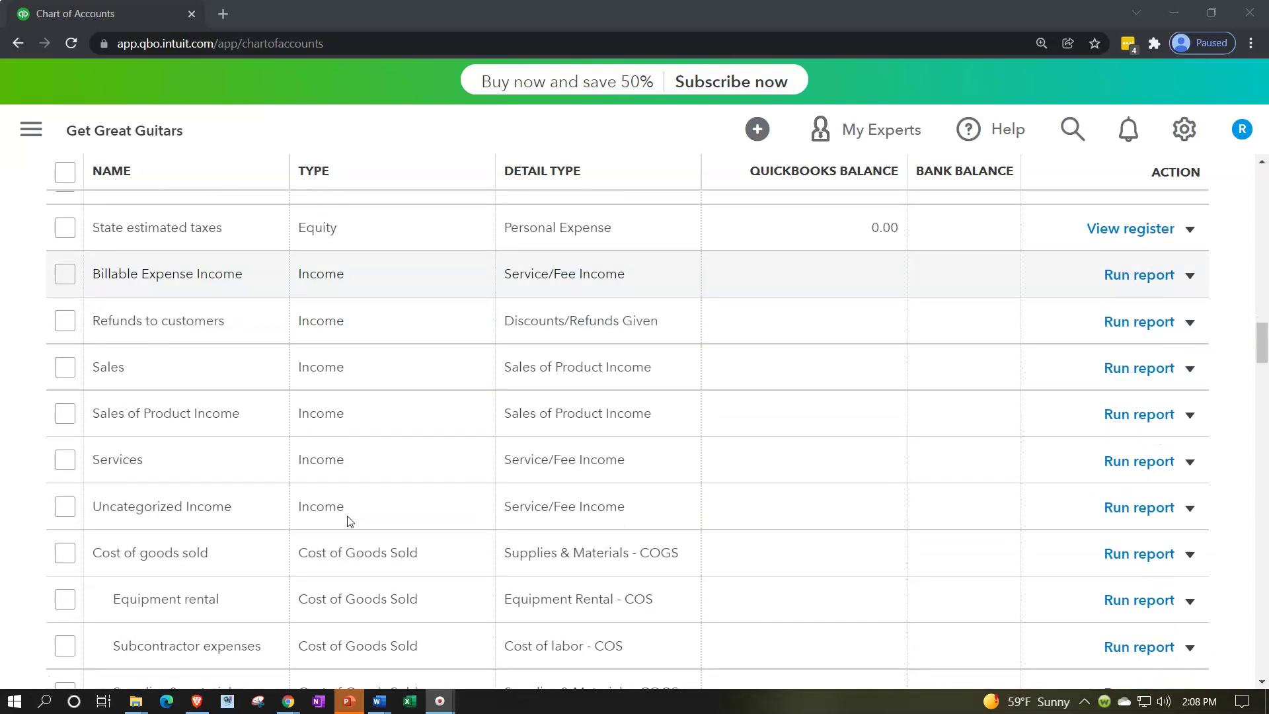
pyautogui.scroll(-2, 350, 521)
# Review the default expense accounts in the Chart of Accounts, from advertising and marketing through utilities to other income
pyautogui.scroll(-3, 236, 489)
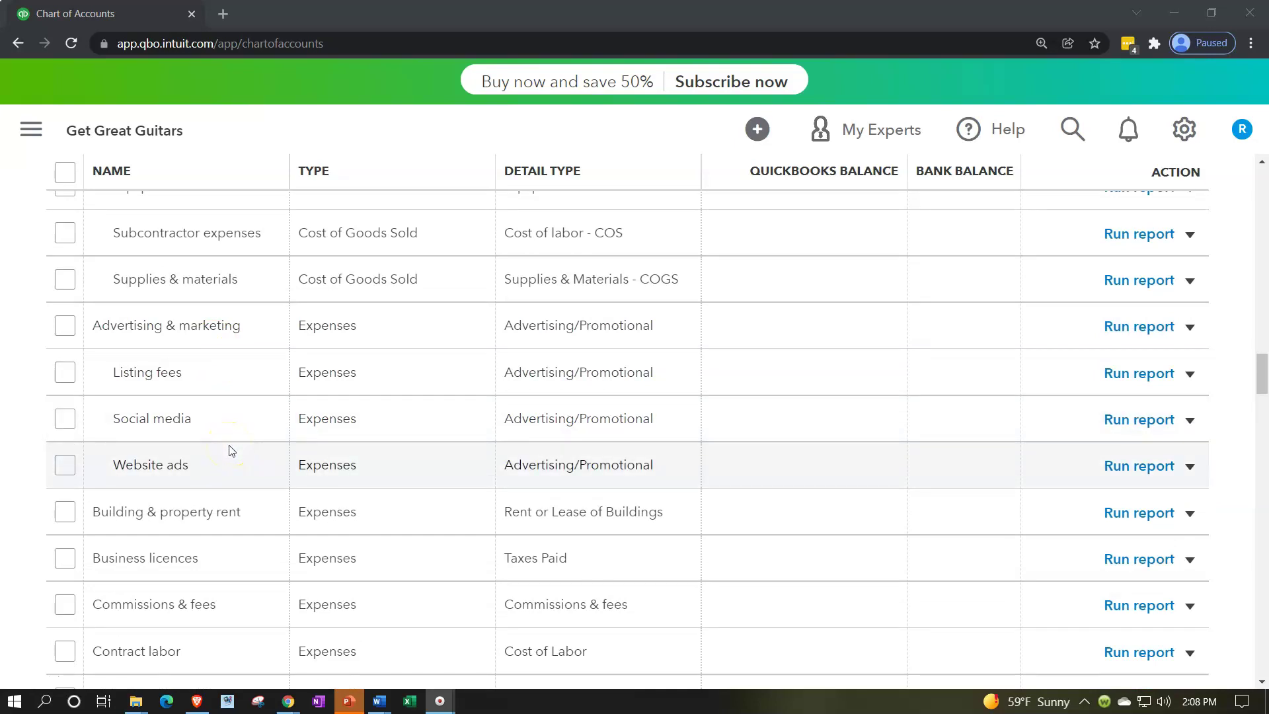
pyautogui.scroll(-3, 231, 450)
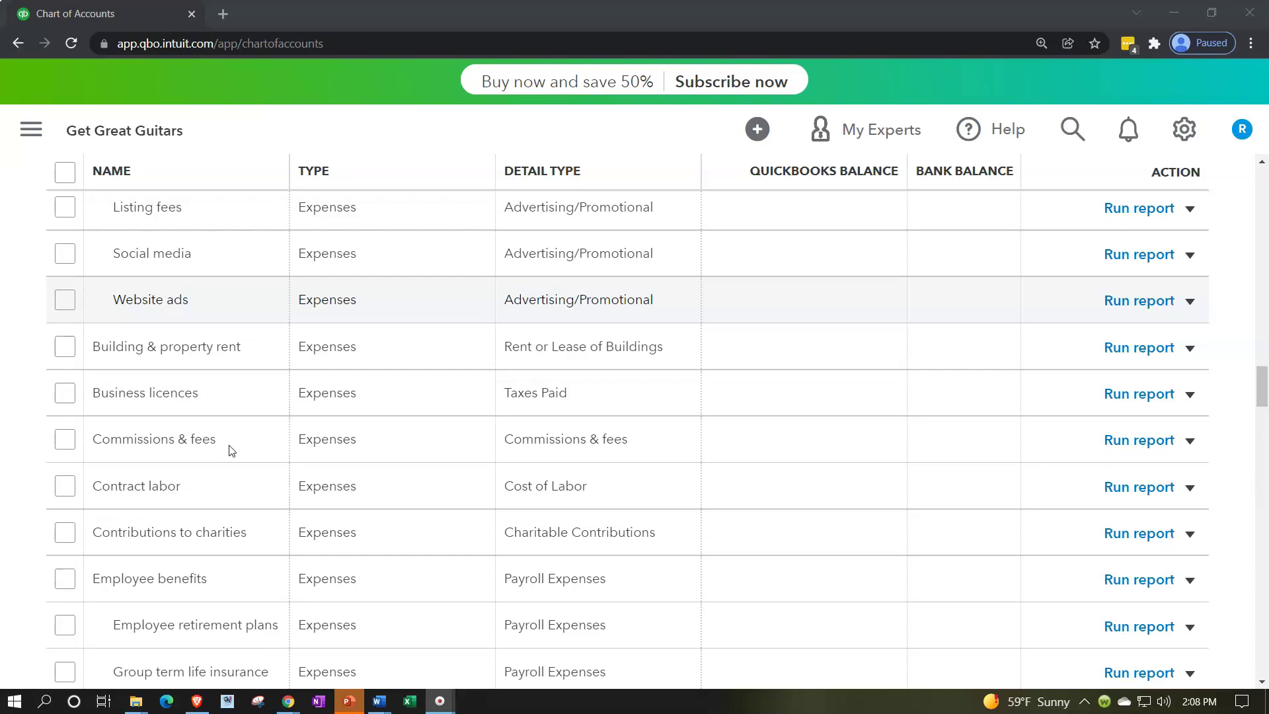
pyautogui.scroll(-6, 231, 451)
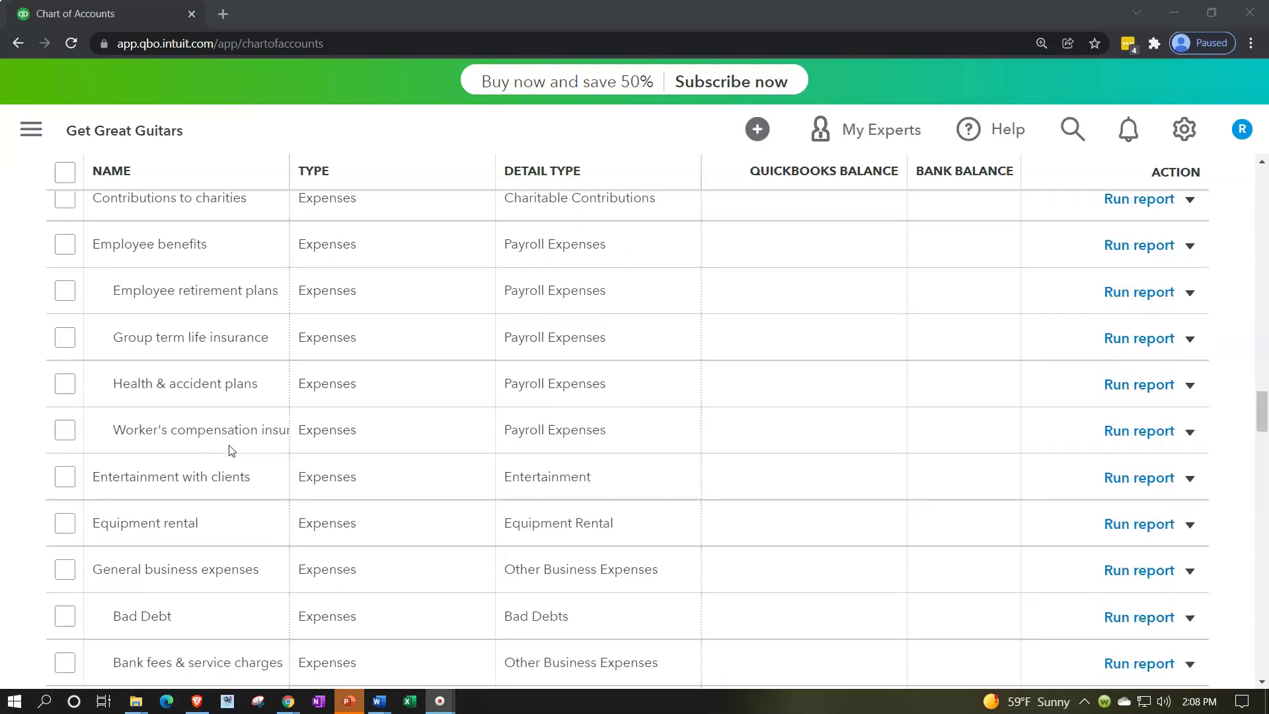
pyautogui.scroll(-1, 231, 451)
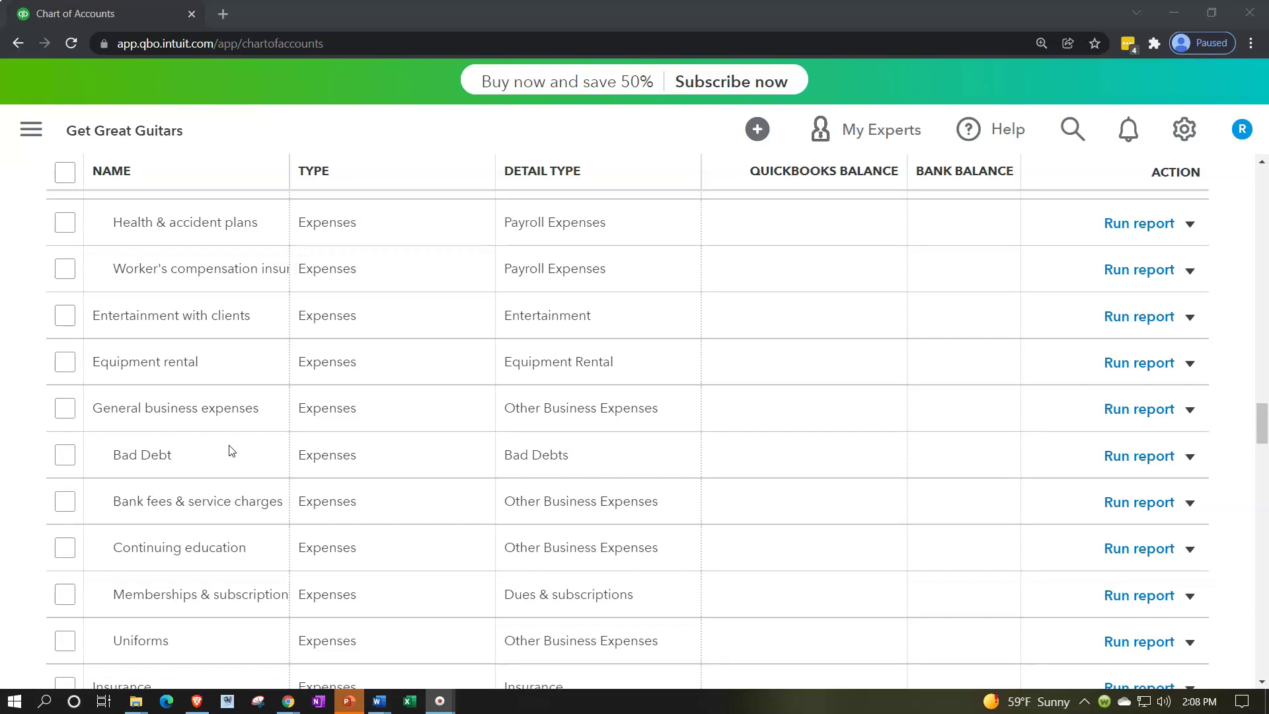
pyautogui.scroll(-4, 231, 450)
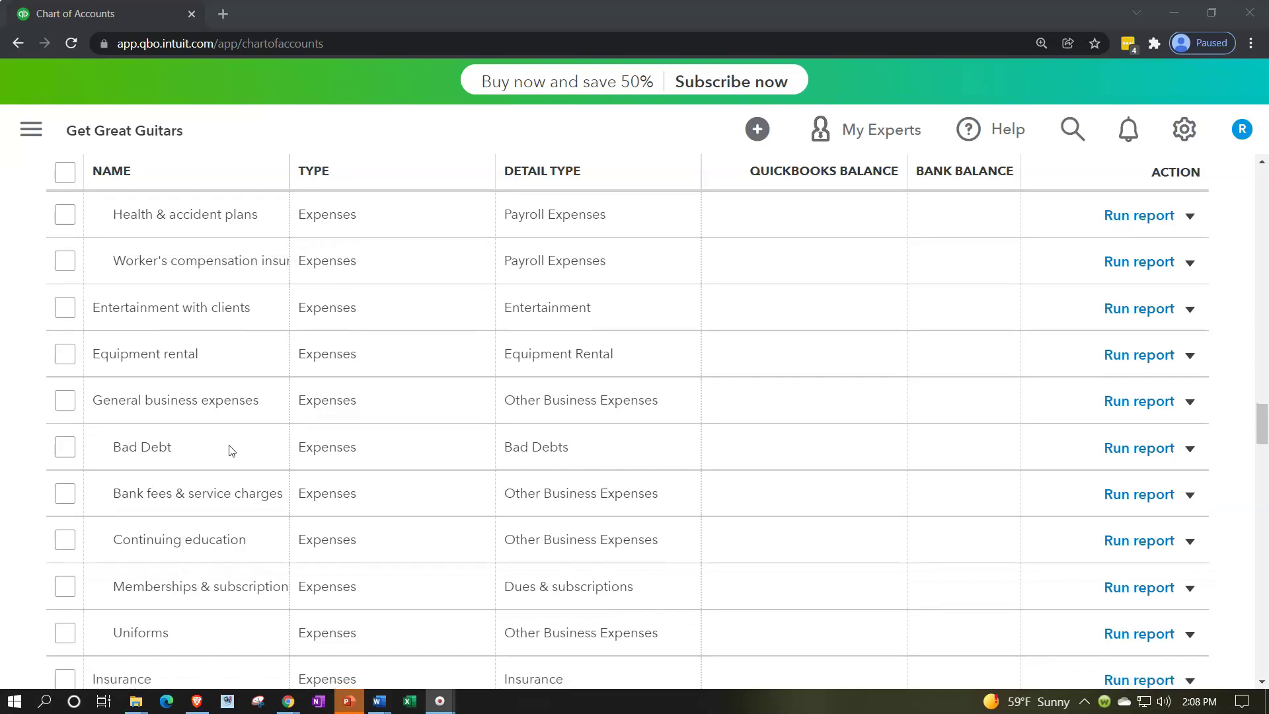
pyautogui.scroll(-3, 230, 451)
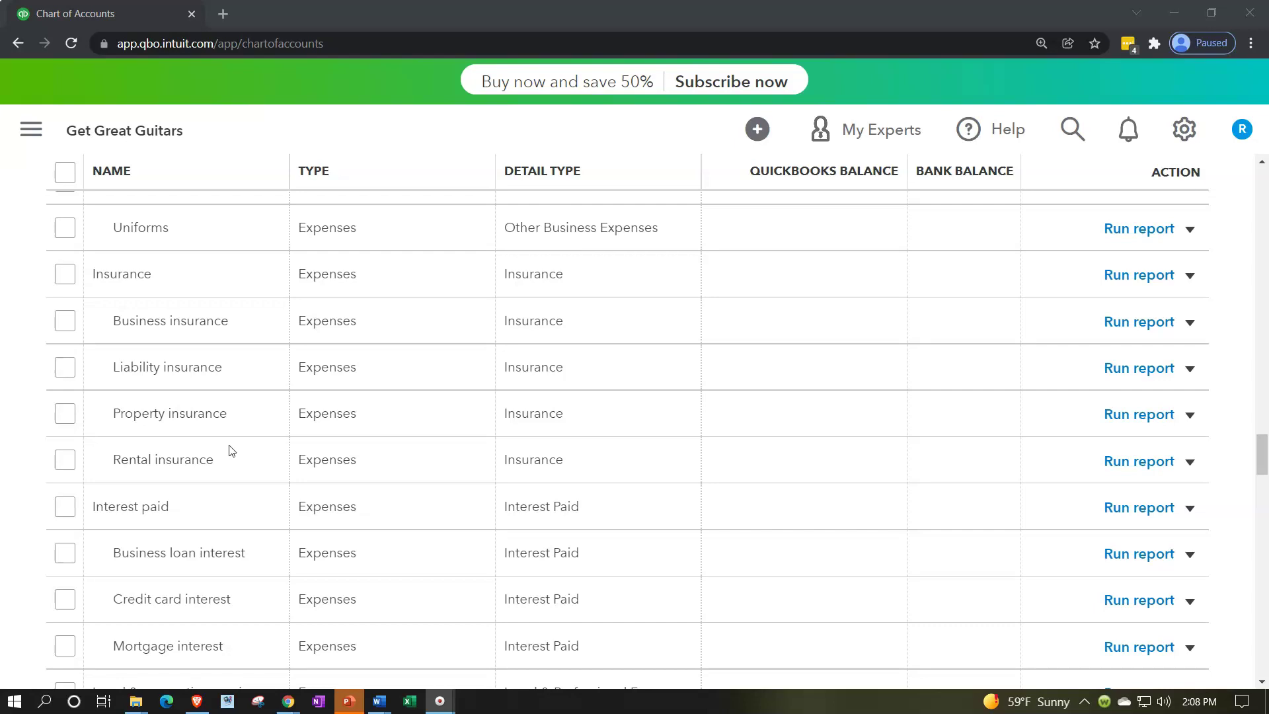
pyautogui.scroll(-8, 231, 451)
pyautogui.scroll(-5, 231, 450)
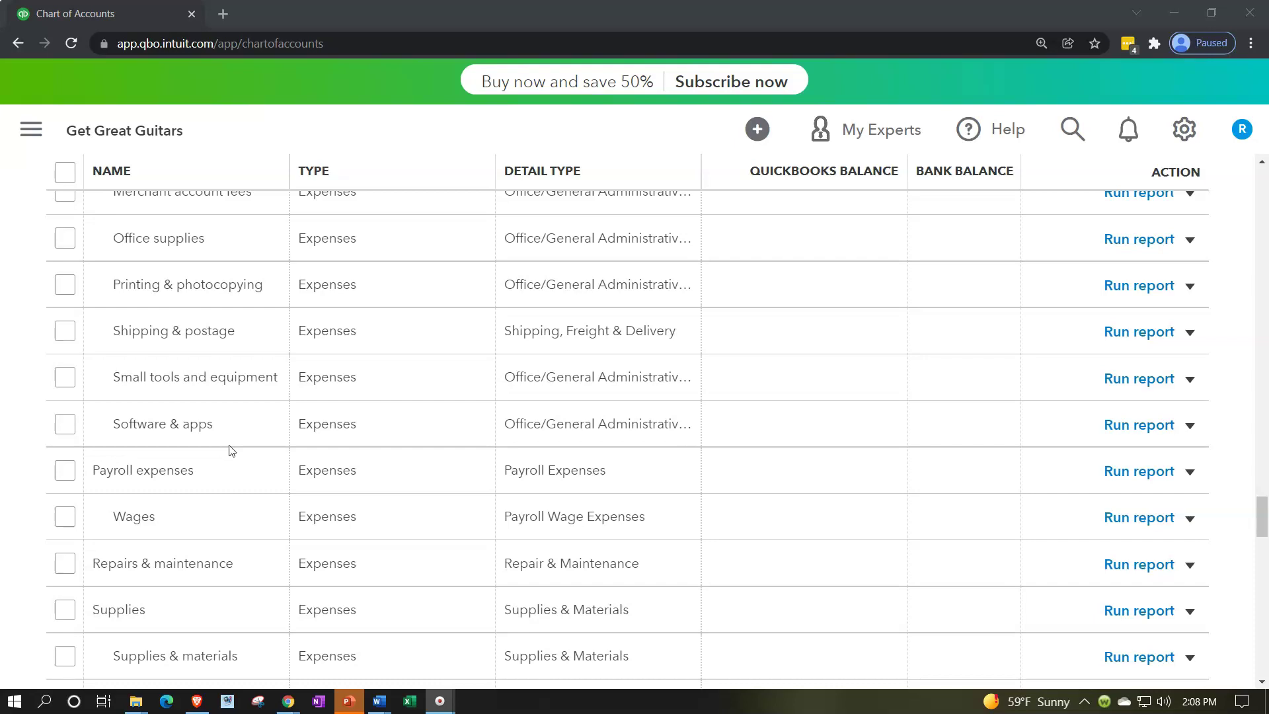
pyautogui.scroll(-11, 230, 451)
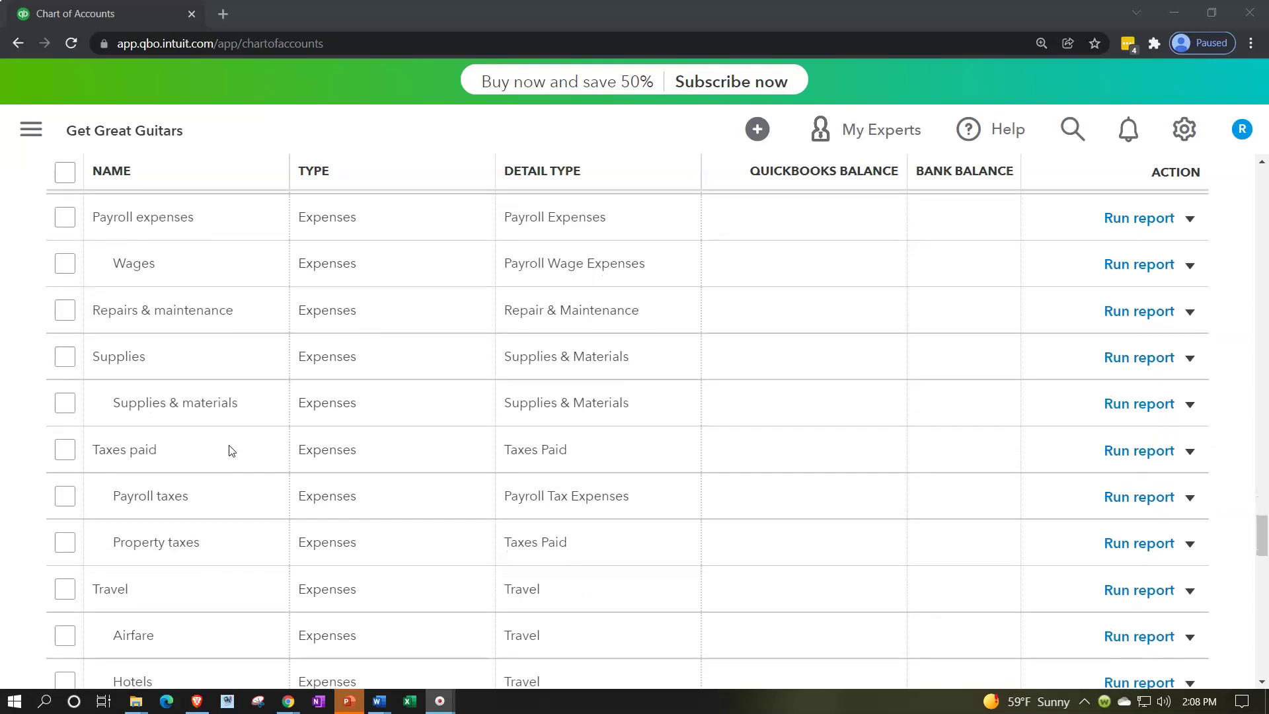
pyautogui.scroll(-3, 230, 451)
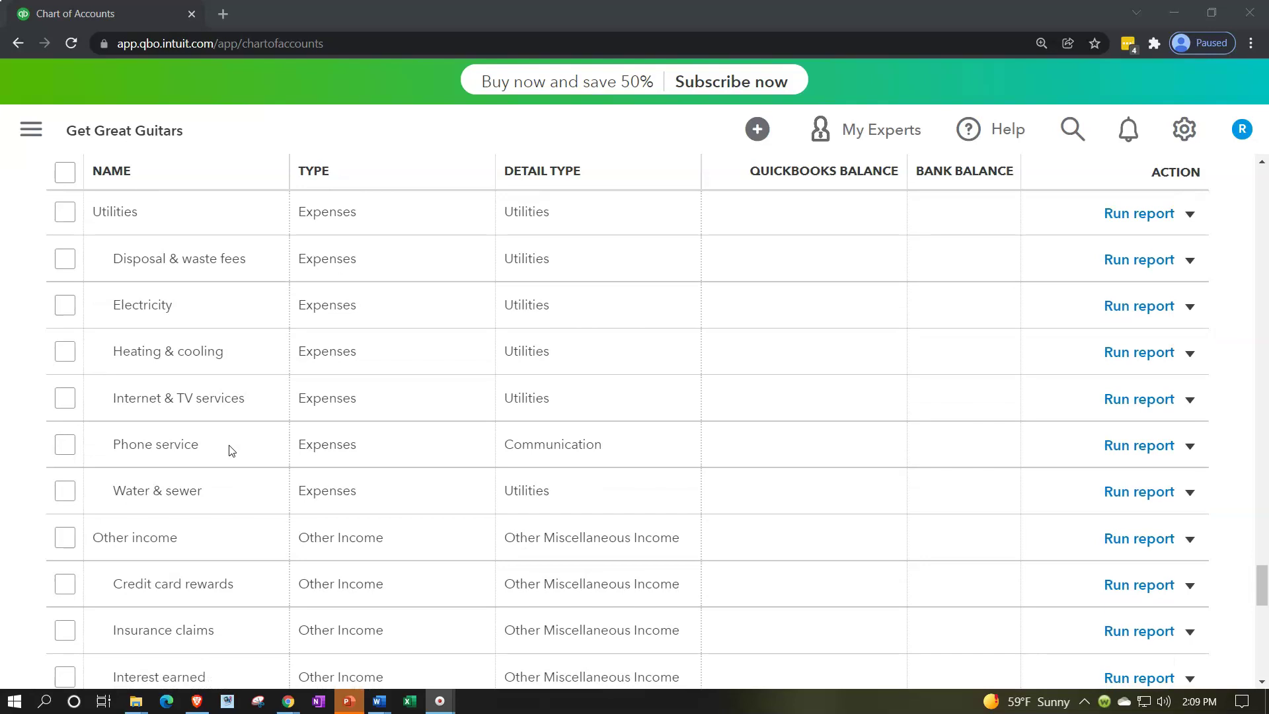
# Bring back the collapsed navigation options beside the account list
pyautogui.click(33, 140)
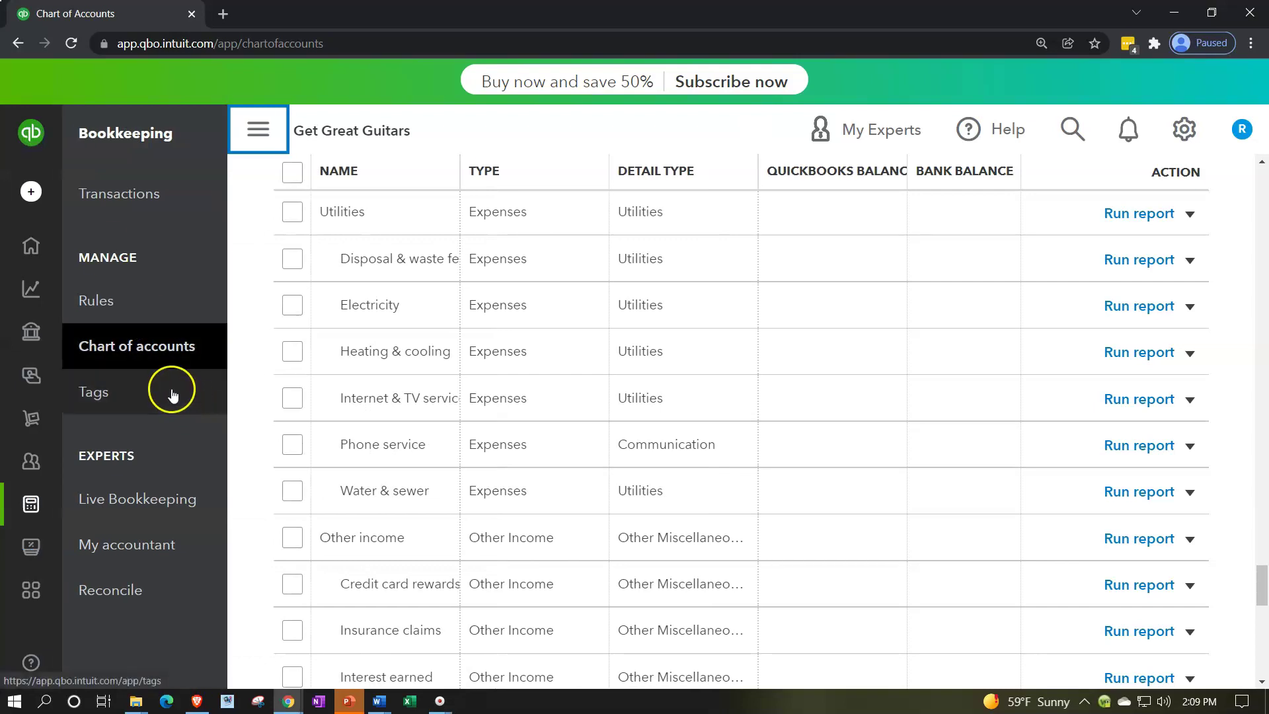